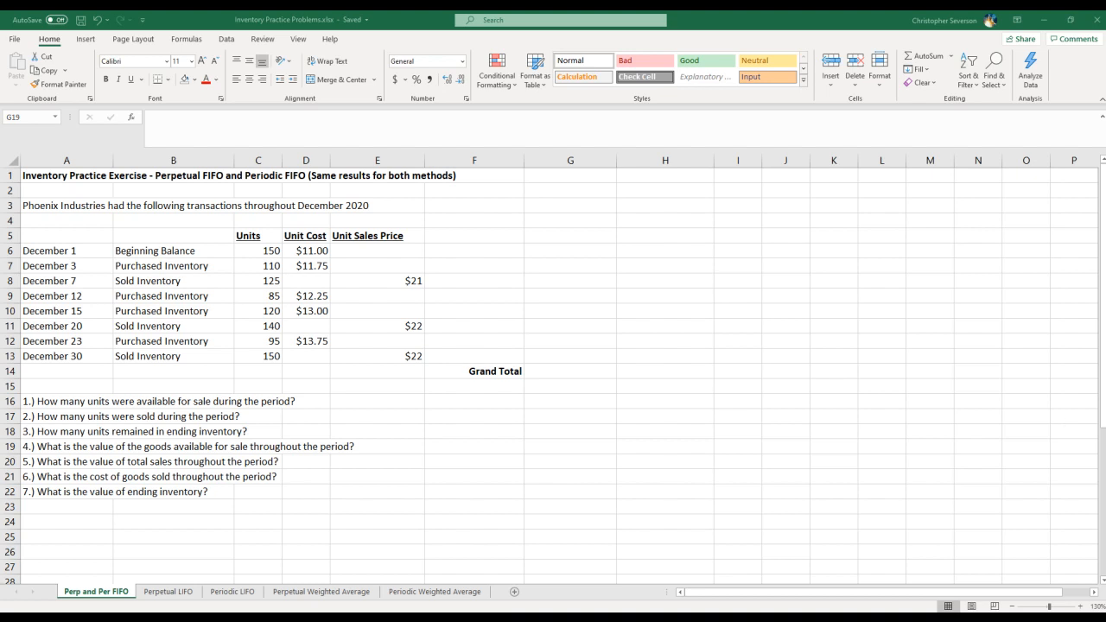
Review the December transactions: dates, beginning balance, units, unit costs, and the unit sales prices of the sold inventory
{"action": "left_click", "coordinate": [71, 232]}
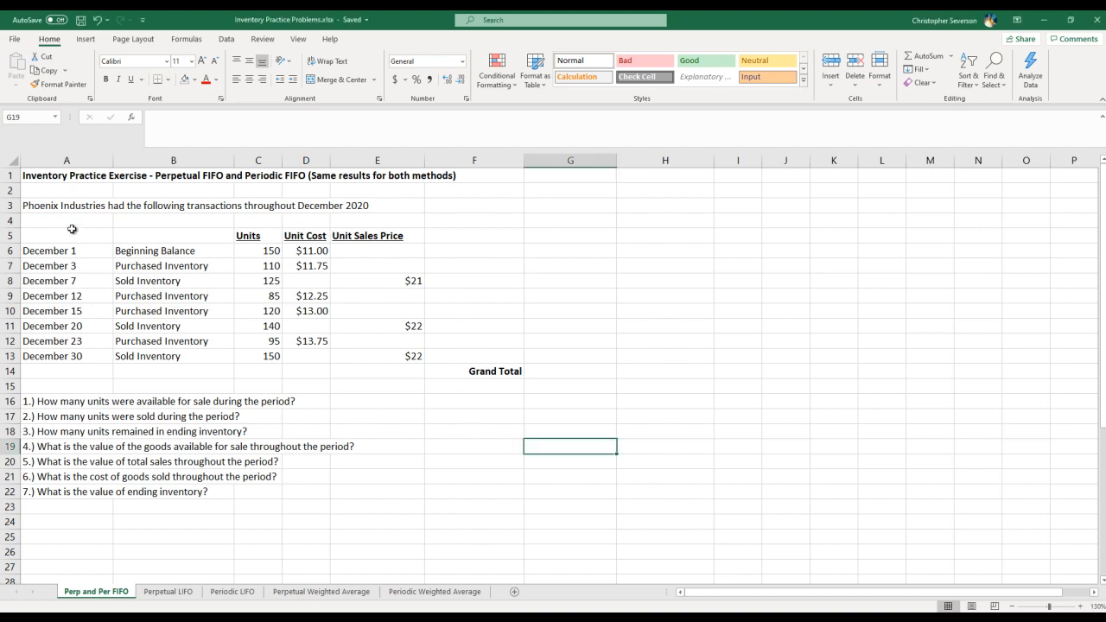
{"action": "left_click", "coordinate": [51, 208]}
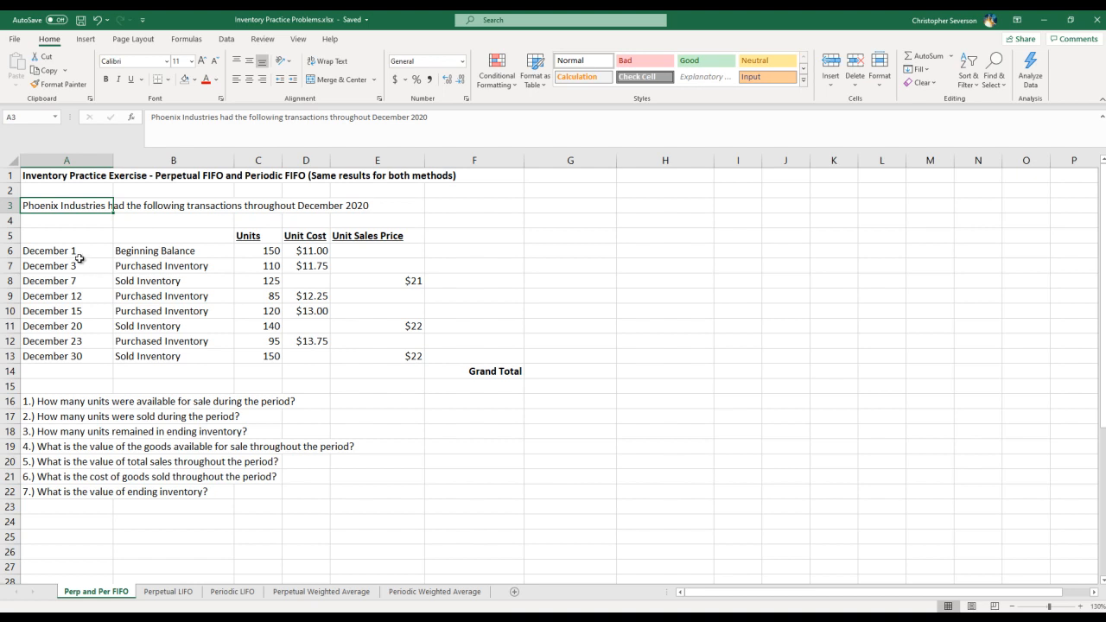
{"action": "left_click_drag", "start_coordinate": [69, 252], "coordinate": [80, 367]}
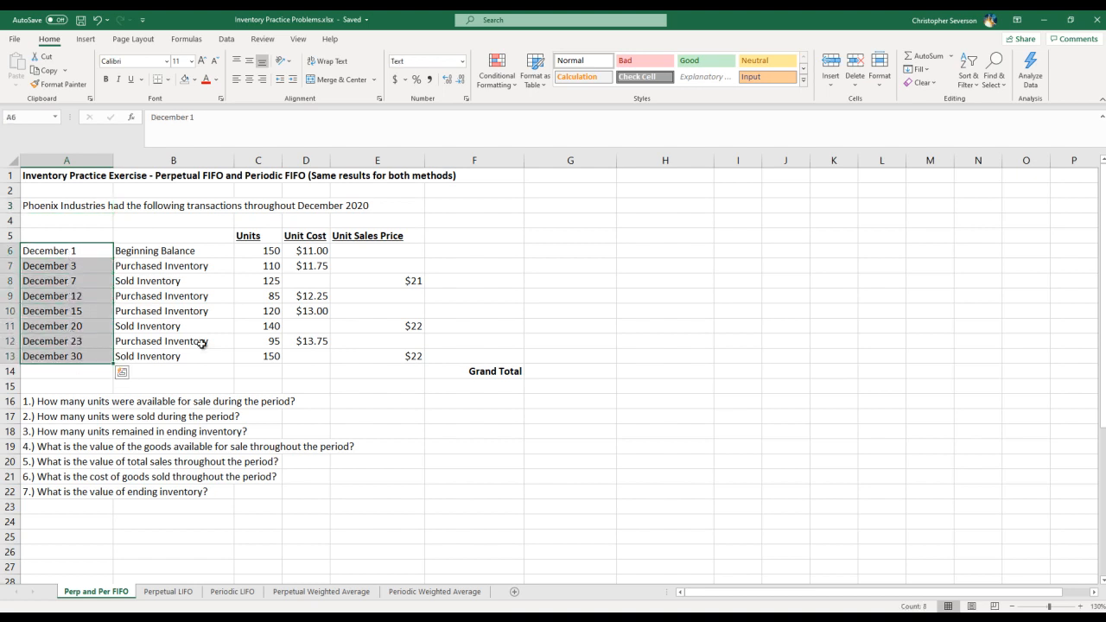
{"action": "left_click", "coordinate": [73, 253]}
{"action": "left_click_drag", "start_coordinate": [73, 252], "coordinate": [383, 252]}
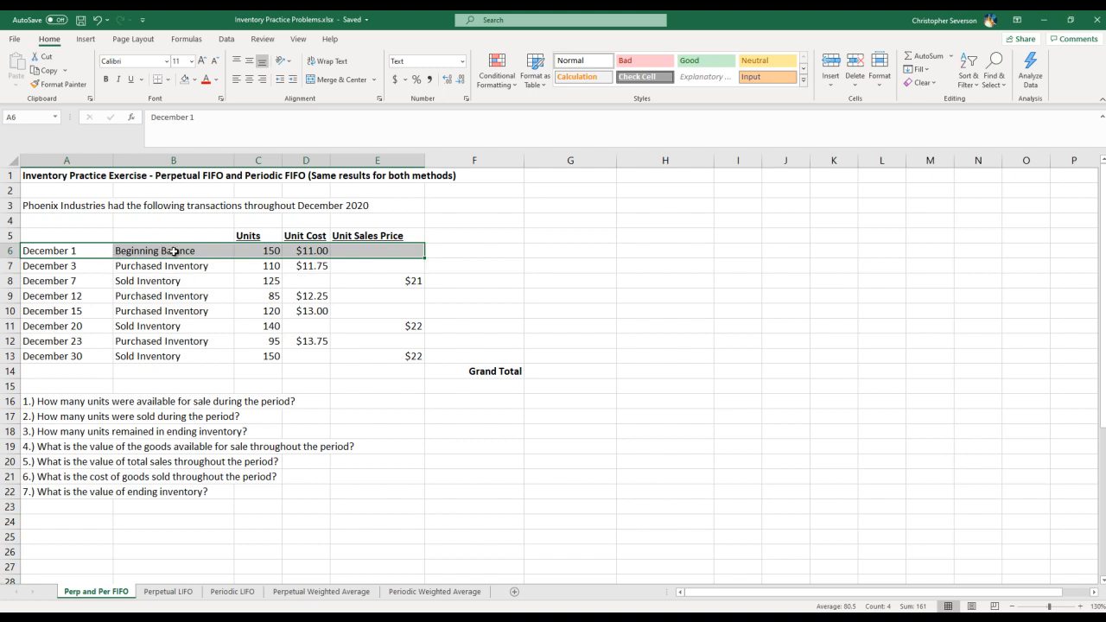
{"action": "left_click_drag", "start_coordinate": [266, 251], "coordinate": [264, 354]}
{"action": "left_click_drag", "start_coordinate": [309, 255], "coordinate": [312, 357]}
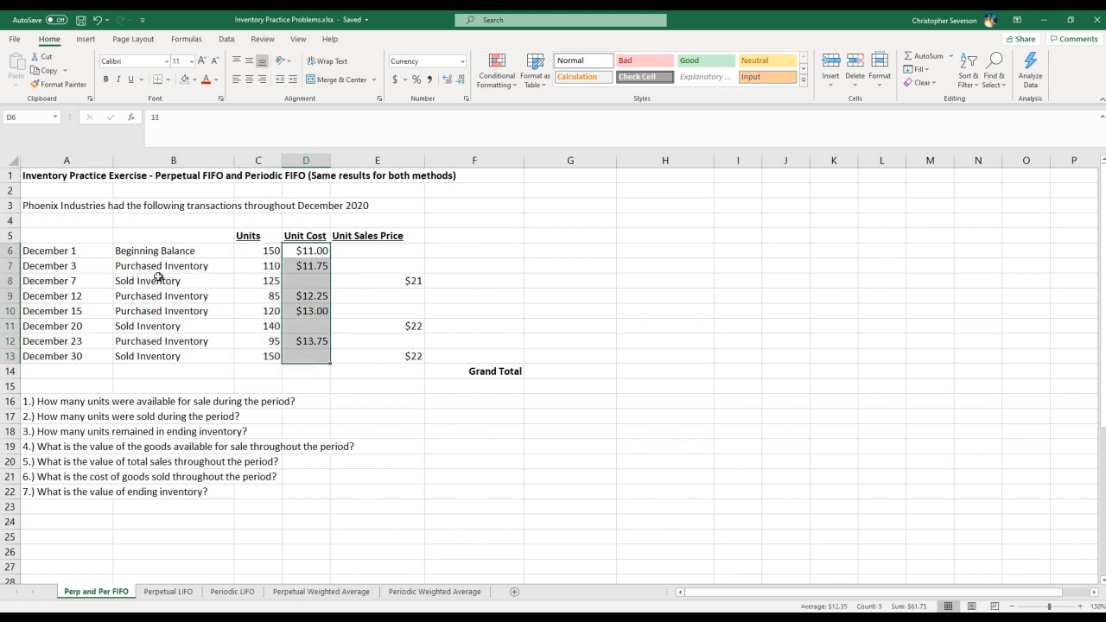
{"action": "left_click", "coordinate": [157, 278]}
{"action": "left_click", "coordinate": [272, 282]}
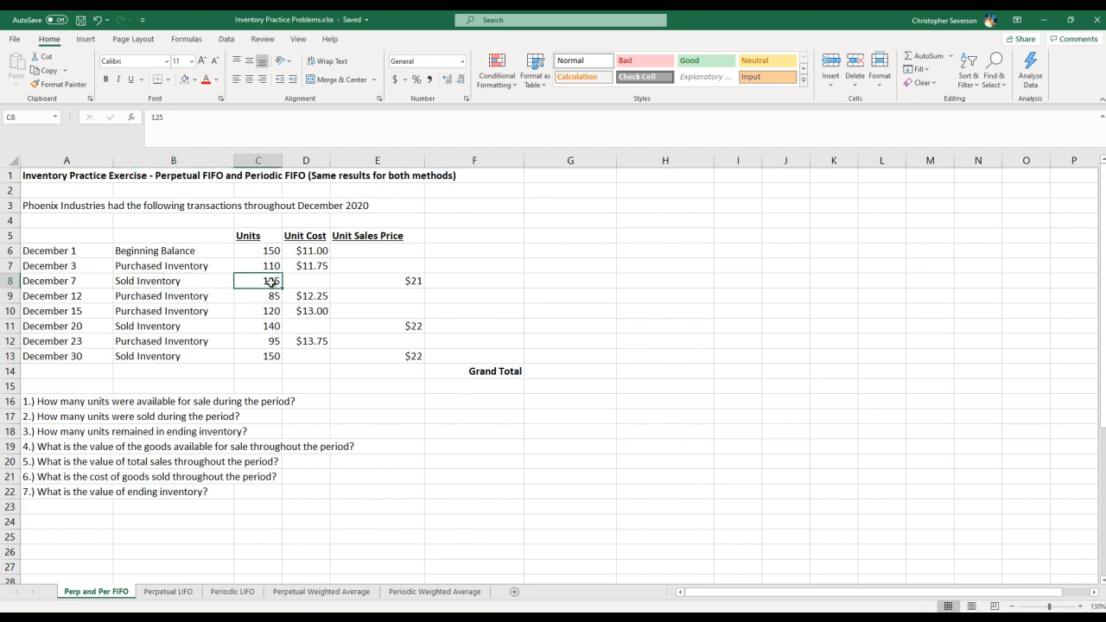
{"action": "left_click_drag", "start_coordinate": [382, 237], "coordinate": [398, 355]}
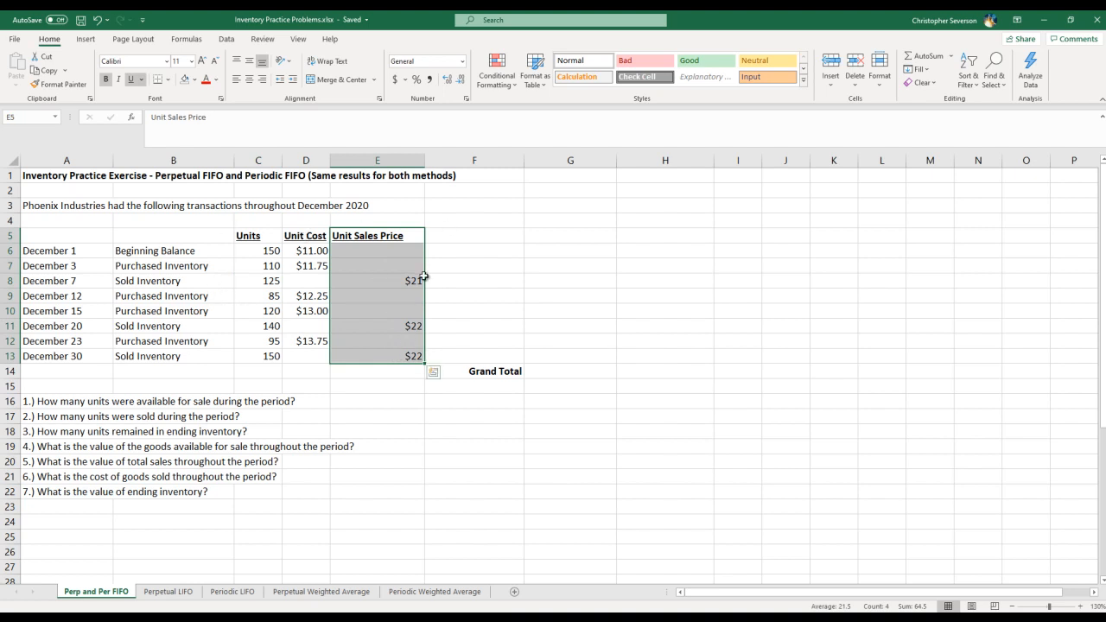
{"action": "left_click_drag", "start_coordinate": [403, 284], "coordinate": [410, 354]}
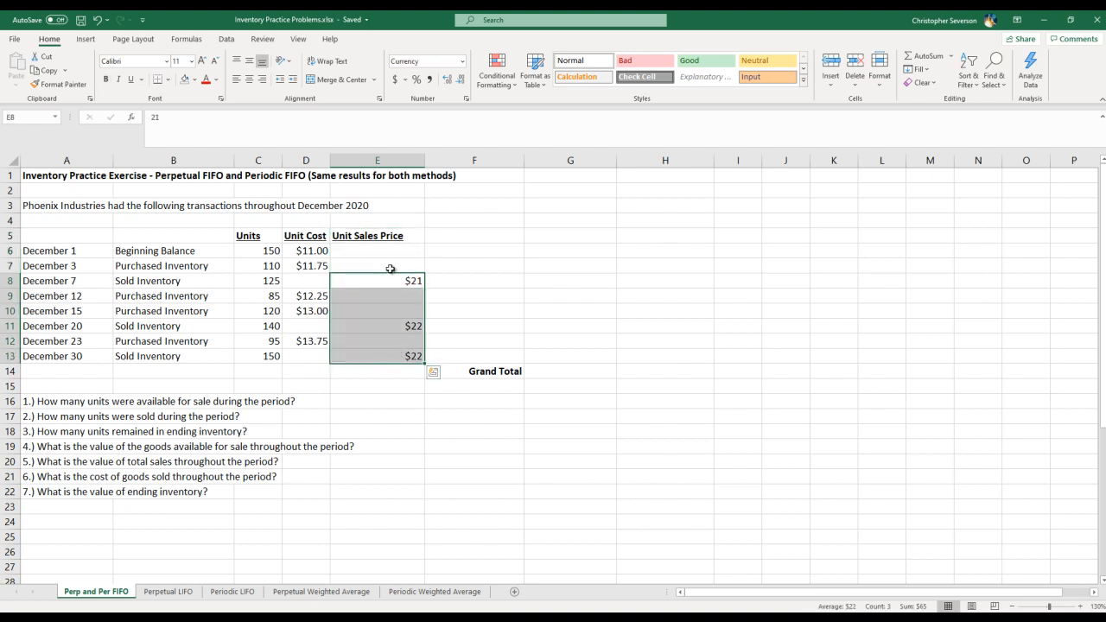
{"action": "left_click_drag", "start_coordinate": [323, 252], "coordinate": [308, 352]}
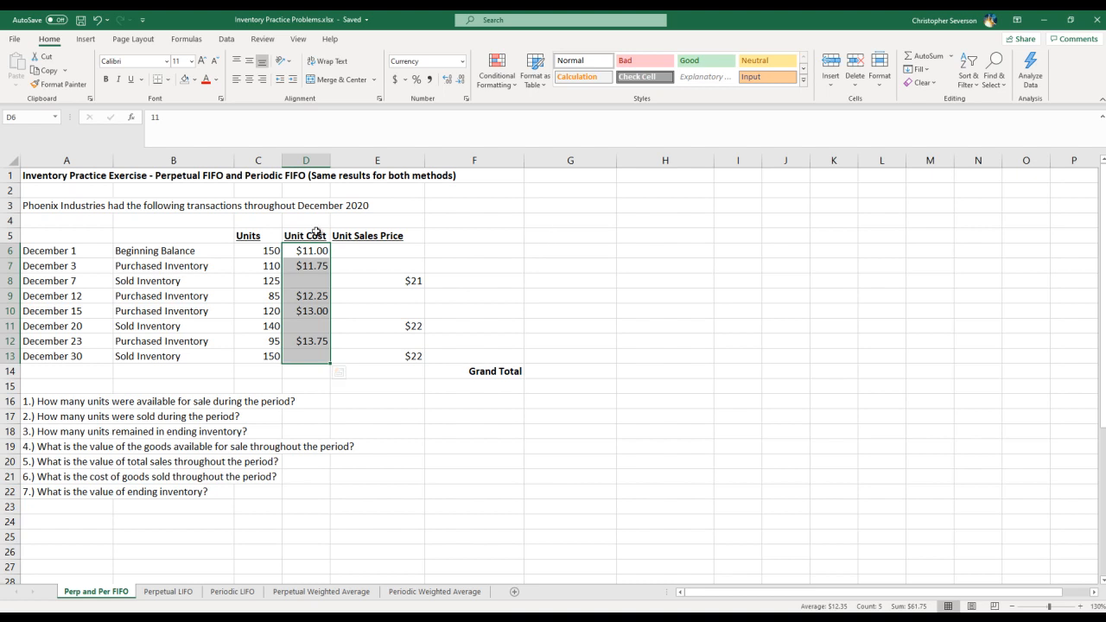
Add the headings Total Cost in G5 and Total Sales in H5
{"action": "left_click", "coordinate": [564, 238]}
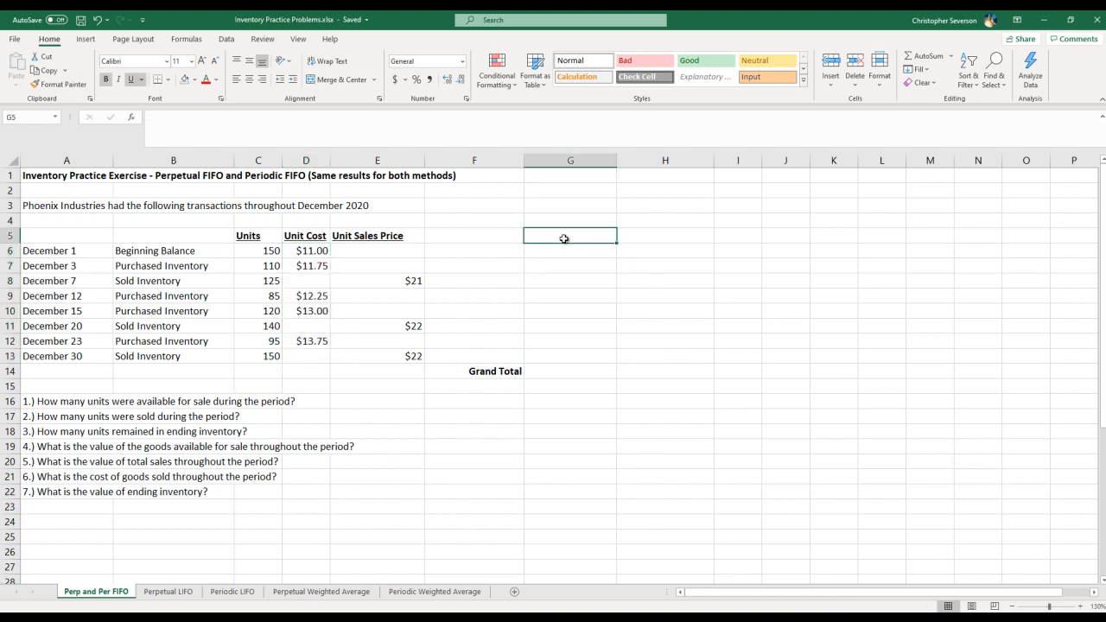
{"action": "type", "text": "Total Cost"}
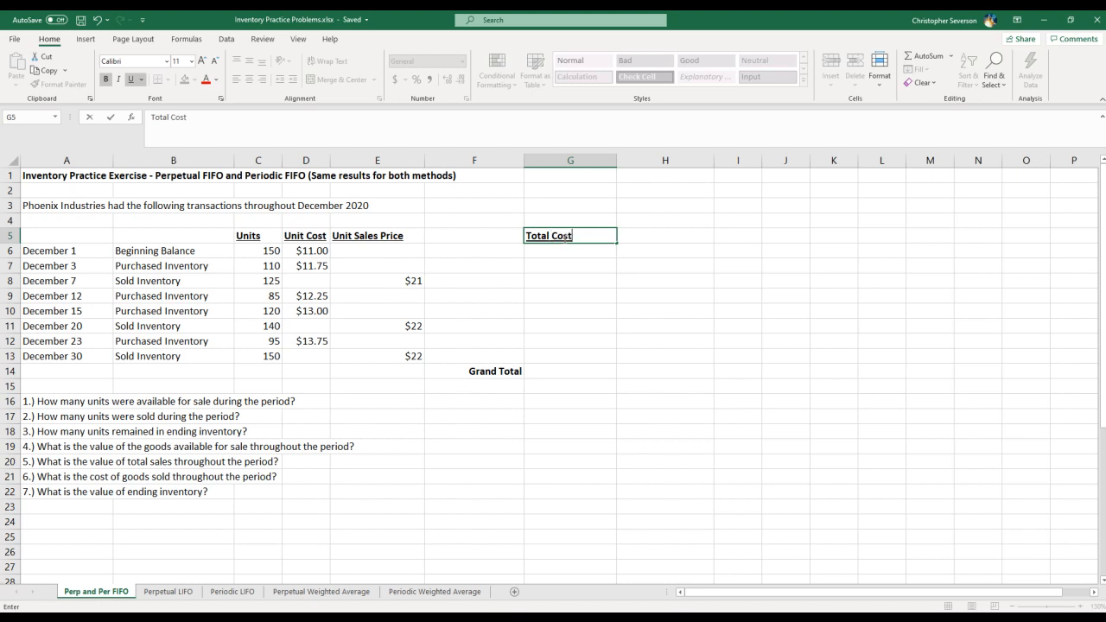
{"action": "key", "text": "Tab"}
{"action": "type", "text": "Total Sales"}
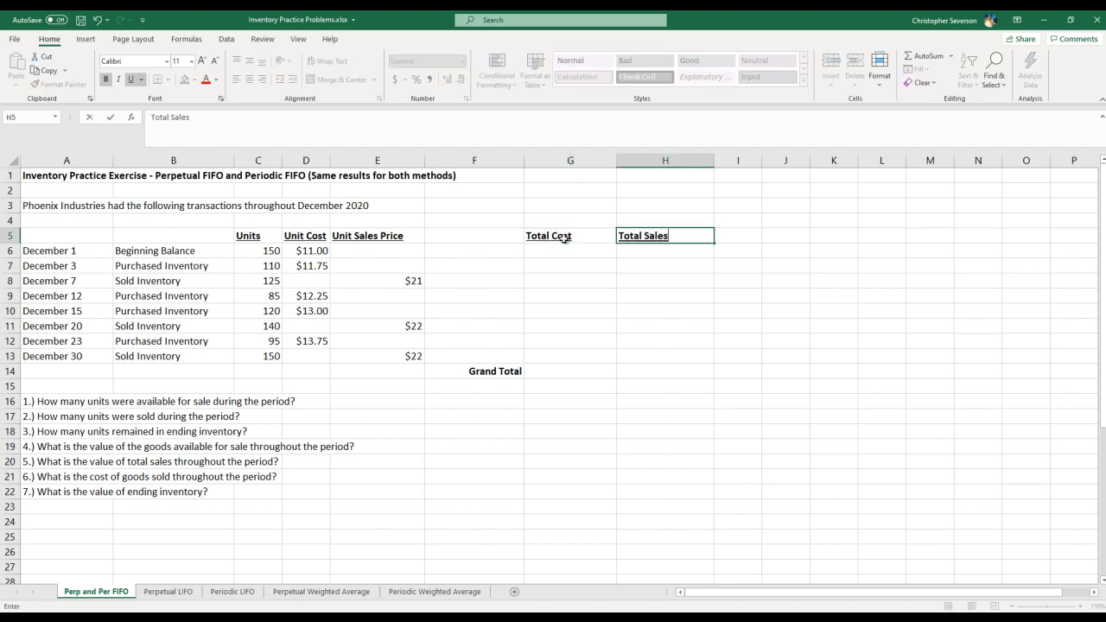
{"action": "key", "text": "Return"}
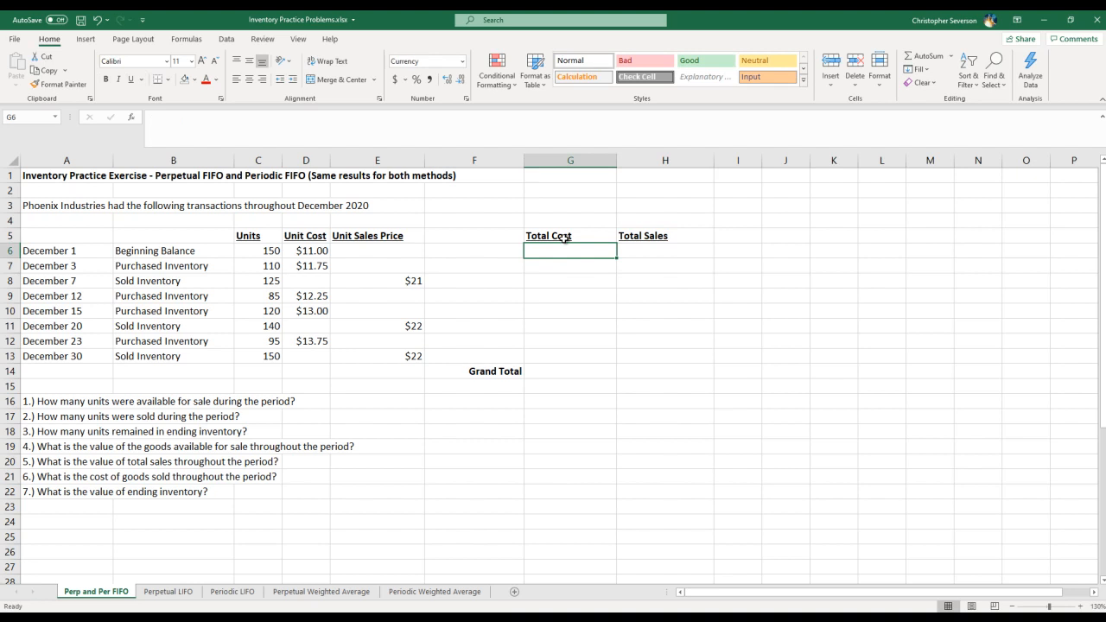
Calculate the beginning balance's total cost in G6 with =C6*D6 and fill the formula down to G13
{"action": "type", "text": "="}
{"action": "key", "text": "Left"}
{"action": "key", "text": "Left"}
{"action": "key", "text": "Left"}
{"action": "key", "text": "Left"}
{"action": "type", "text": "*"}
{"action": "key", "text": "Left"}
{"action": "key", "text": "Left"}
{"action": "key", "text": "Left"}
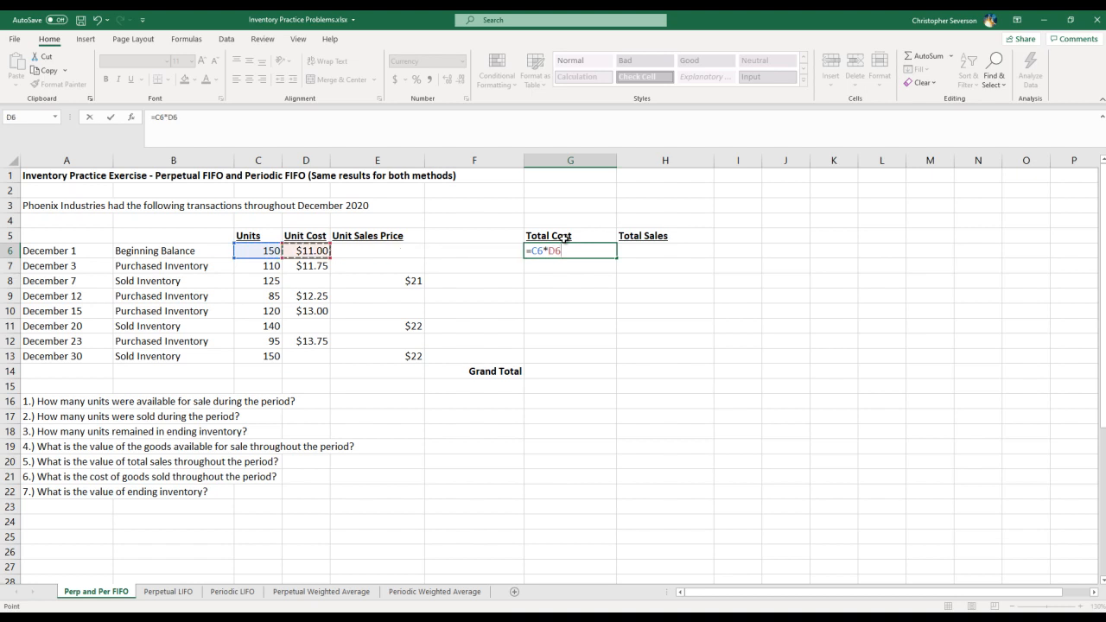
{"action": "key", "text": "Return"}
{"action": "left_click", "coordinate": [577, 251]}
{"action": "left_click_drag", "start_coordinate": [617, 258], "coordinate": [614, 359]}
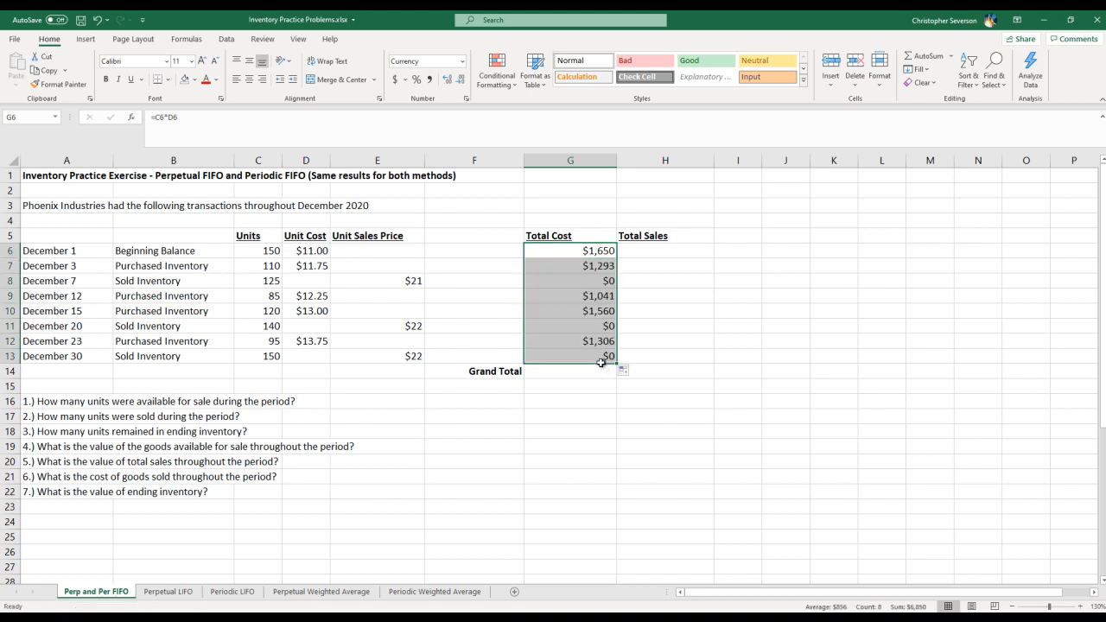
Clear the Total Cost cells of the three sold inventory rows, G8, G11 and G13
{"action": "left_click", "coordinate": [607, 279]}
{"action": "key", "text": "Delete"}
{"action": "key", "text": "Down"}
{"action": "key", "text": "Down"}
{"action": "key", "text": "Down"}
{"action": "key", "text": "Delete"}
{"action": "key", "text": "Down"}
{"action": "key", "text": "Down"}
{"action": "key", "text": "Delete"}
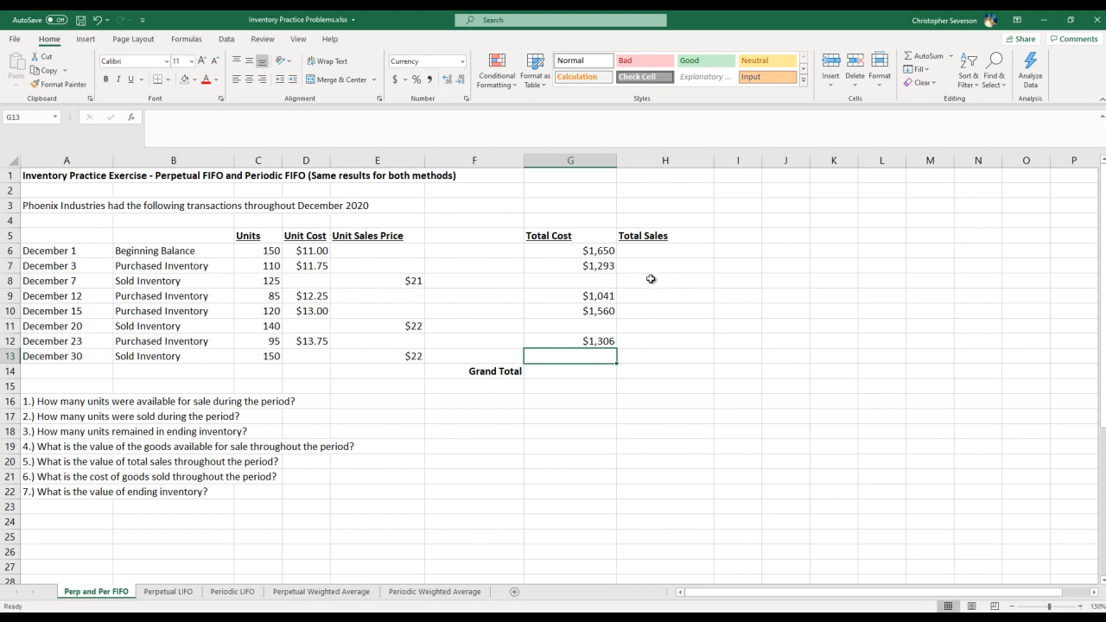
Calculate the December 7 total sales in H8 with =E8*C8 and fill the formula down to H12
{"action": "left_click", "coordinate": [651, 279]}
{"action": "type", "text": "="}
{"action": "key", "text": "Left"}
{"action": "key", "text": "Left"}
{"action": "key", "text": "Left"}
{"action": "key", "text": "Left"}
{"action": "key", "text": "Left"}
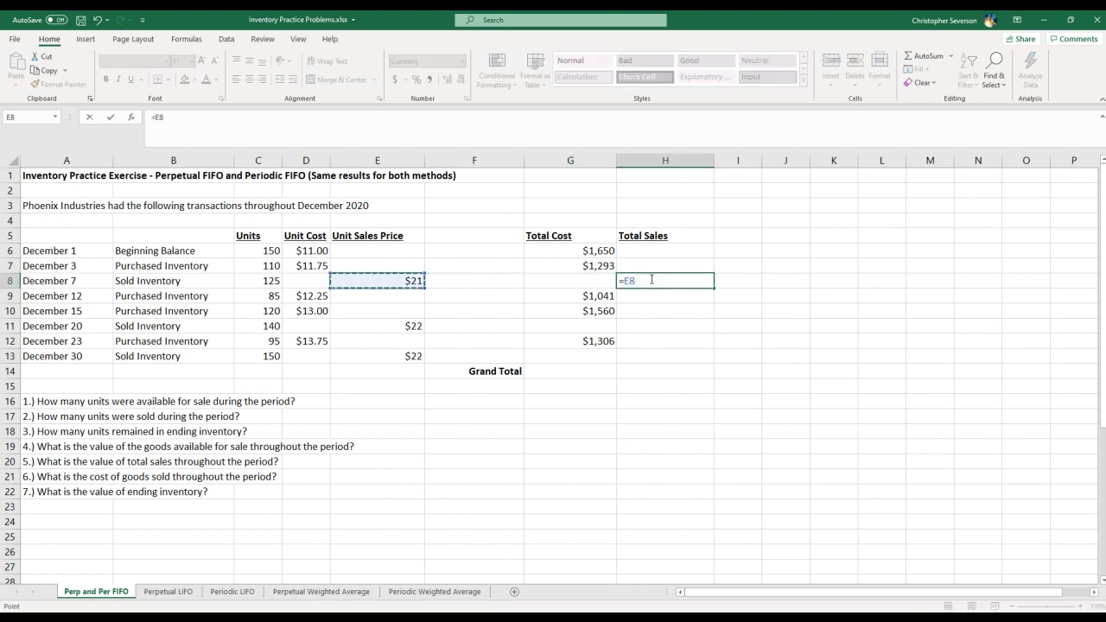
{"action": "type", "text": "*"}
{"action": "key", "text": "Left"}
{"action": "key", "text": "Left"}
{"action": "key", "text": "Left"}
{"action": "key", "text": "Return"}
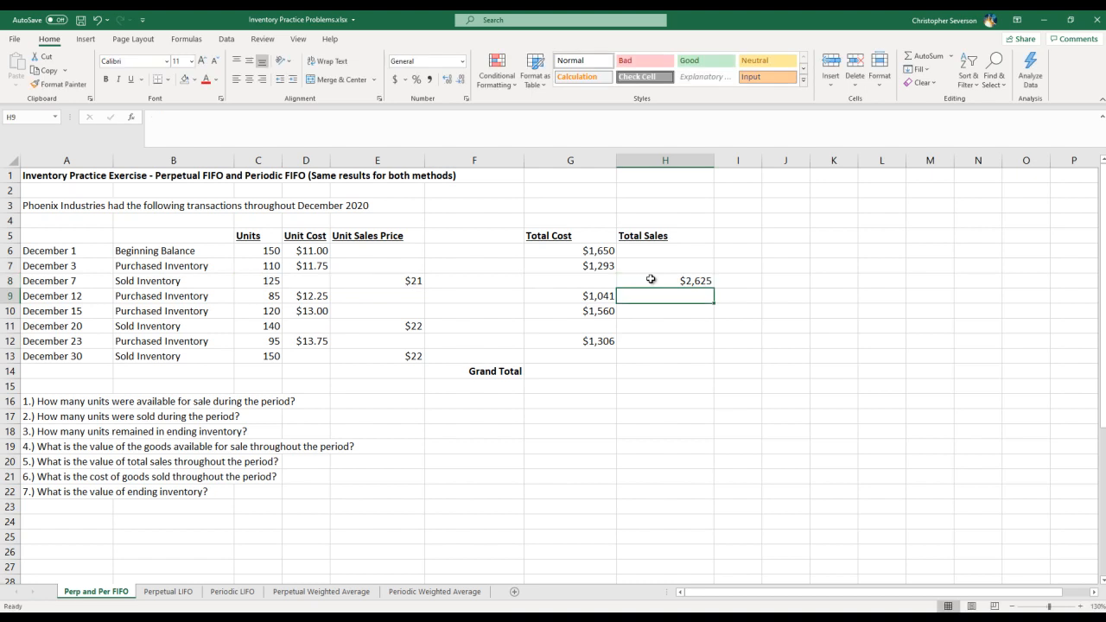
{"action": "left_click", "coordinate": [655, 280]}
{"action": "left_click_drag", "start_coordinate": [713, 291], "coordinate": [712, 346]}
Clear the Total Sales cells of the purchase rows, H9, H10 and H12
{"action": "left_click", "coordinate": [704, 308]}
{"action": "key", "text": "Up"}
{"action": "key", "text": "Delete"}
{"action": "key", "text": "Down"}
{"action": "key", "text": "Delete"}
{"action": "key", "text": "Down"}
{"action": "key", "text": "Down"}
{"action": "key", "text": "Delete"}
Enter the Total Cost grand total in G14 as the sum of G6:G13
{"action": "key", "text": "Down"}
{"action": "key", "text": "Down"}
{"action": "key", "text": "Left"}
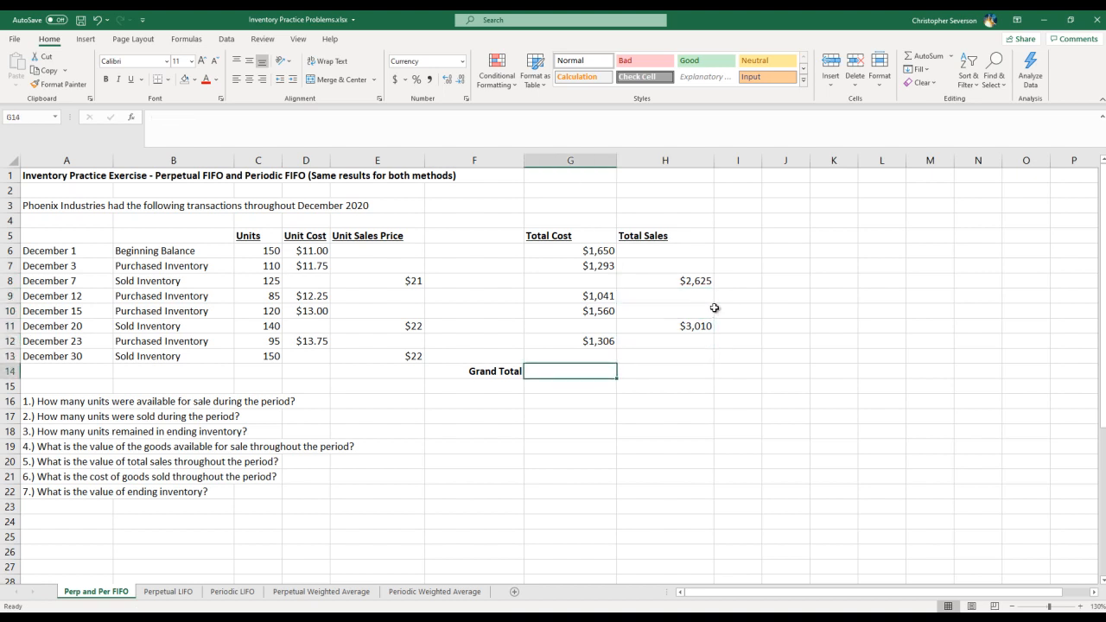
{"action": "type", "text": "==sum("}
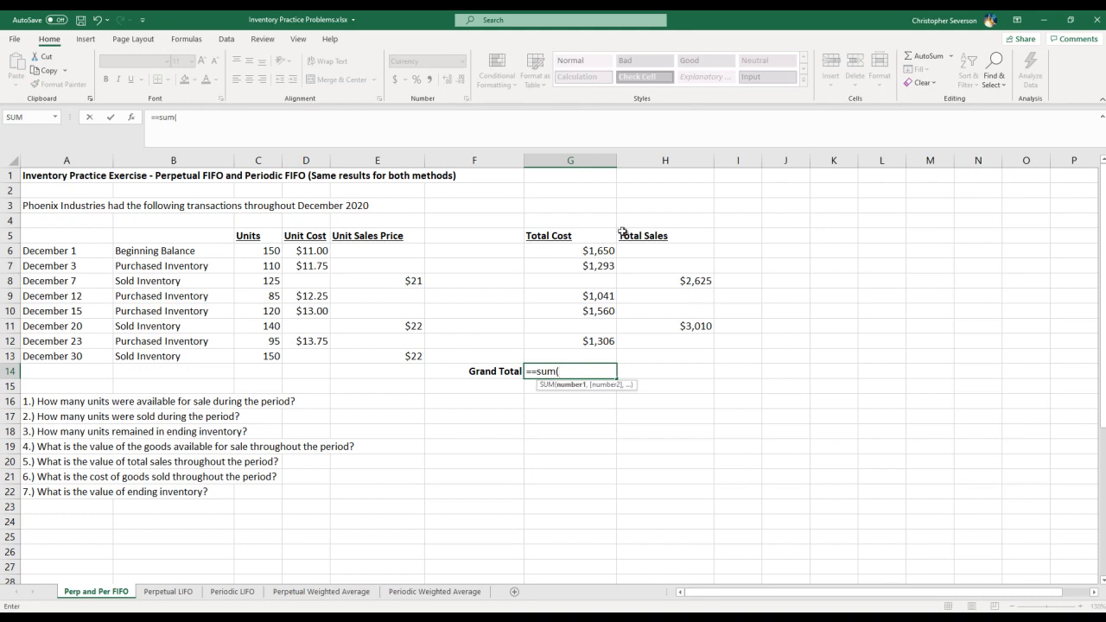
{"action": "left_click_drag", "start_coordinate": [599, 248], "coordinate": [584, 355]}
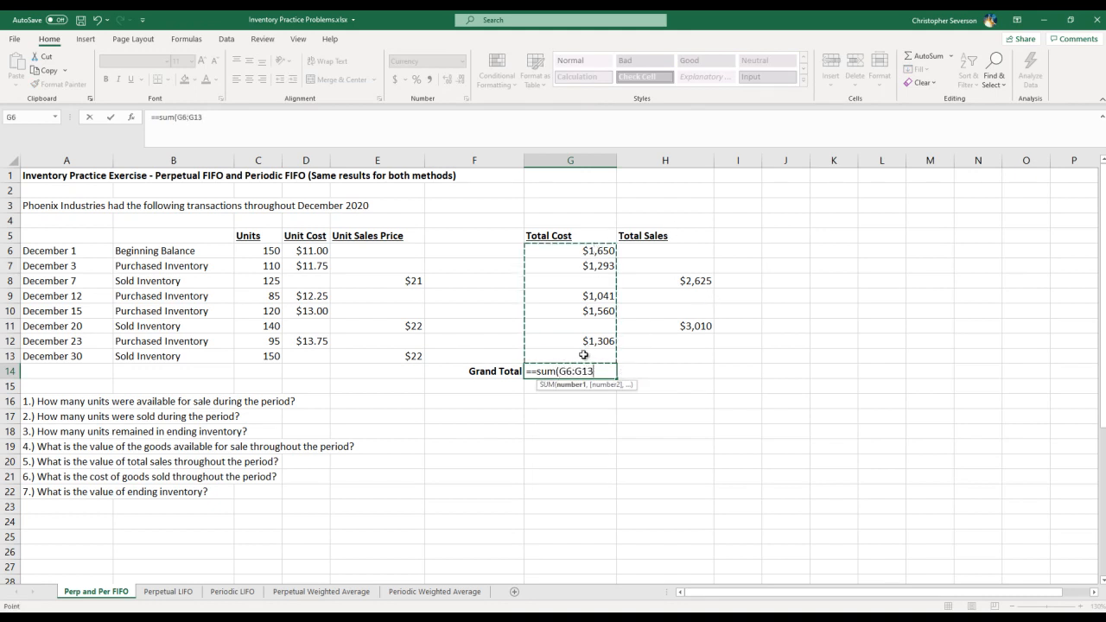
{"action": "key", "text": "Return"}
{"action": "key", "text": "Return"}
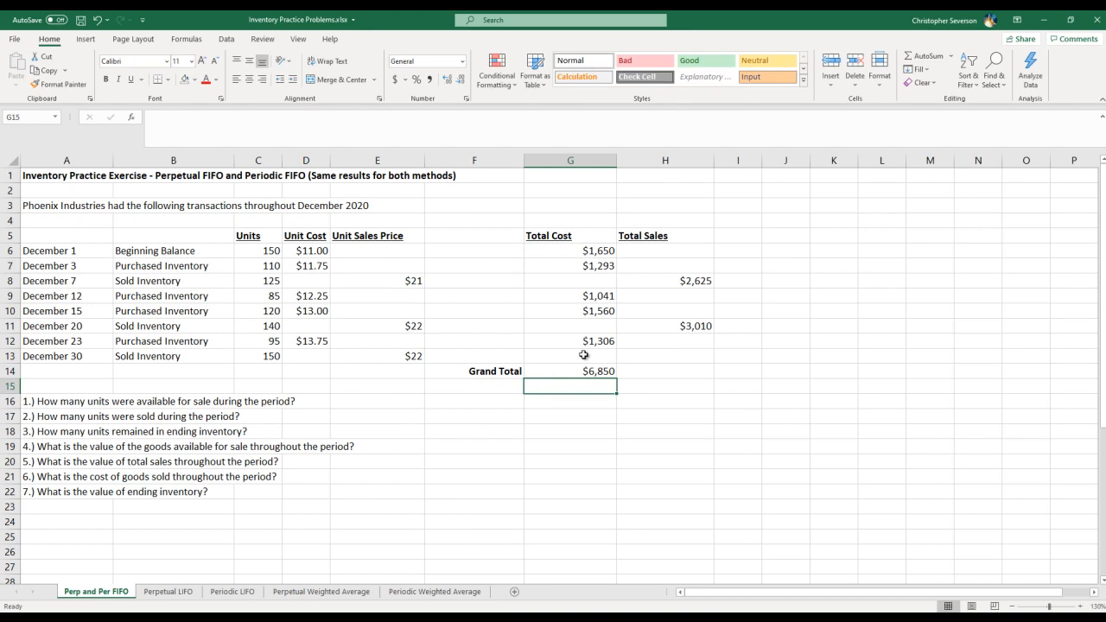
Enter the Total Sales grand total in H14 as the sum of H6:H13
{"action": "key", "text": "Right"}
{"action": "type", "text": "=sum("}
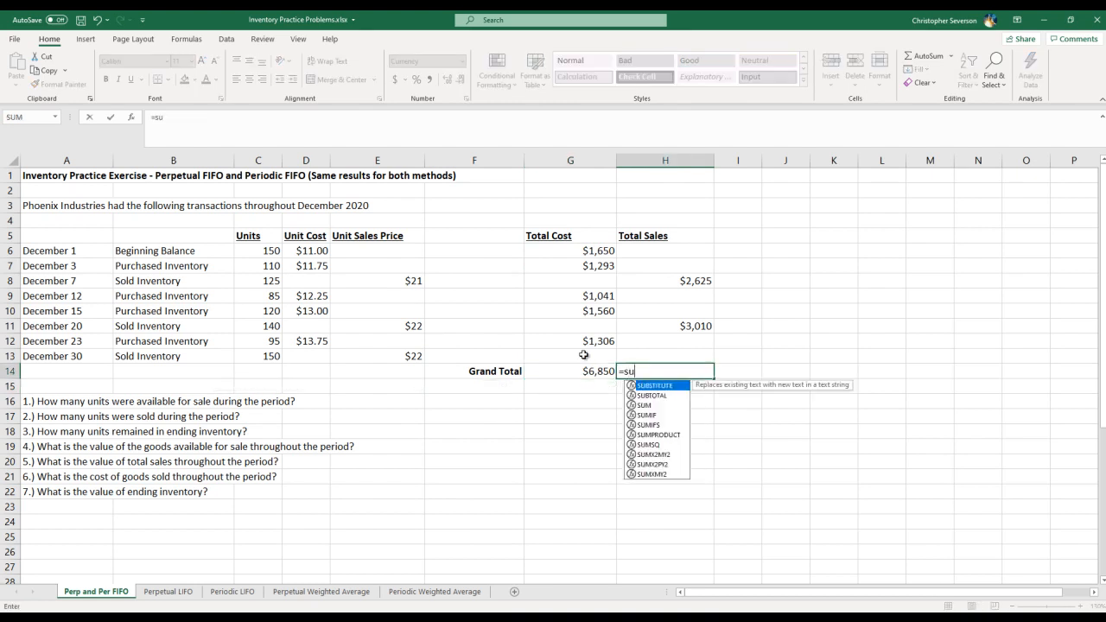
{"action": "left_click_drag", "start_coordinate": [661, 248], "coordinate": [657, 352]}
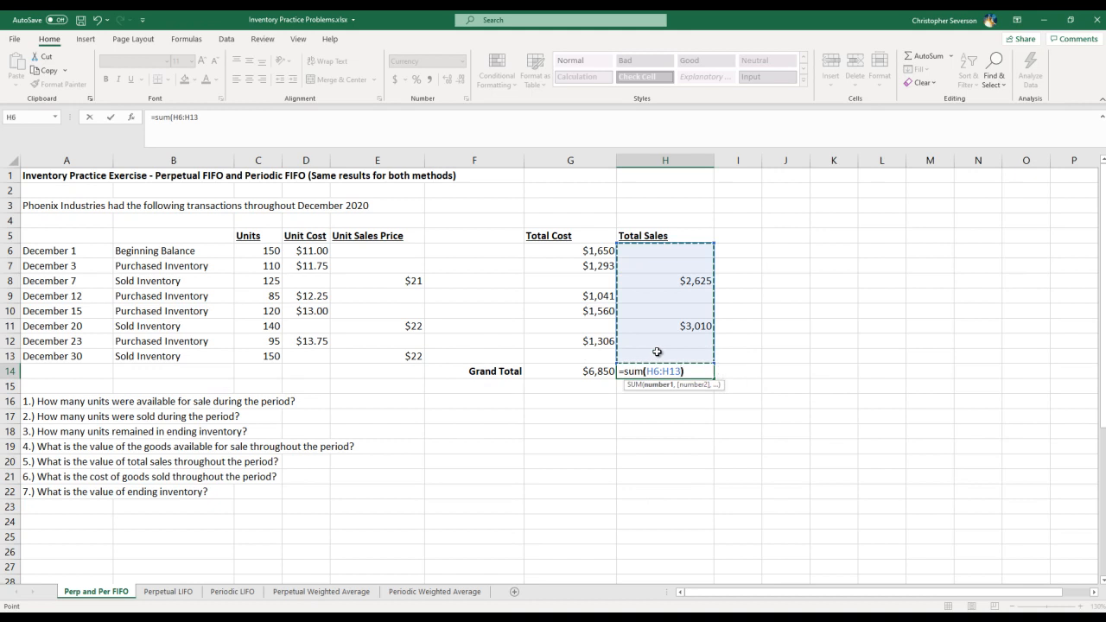
{"action": "key", "text": "Return"}
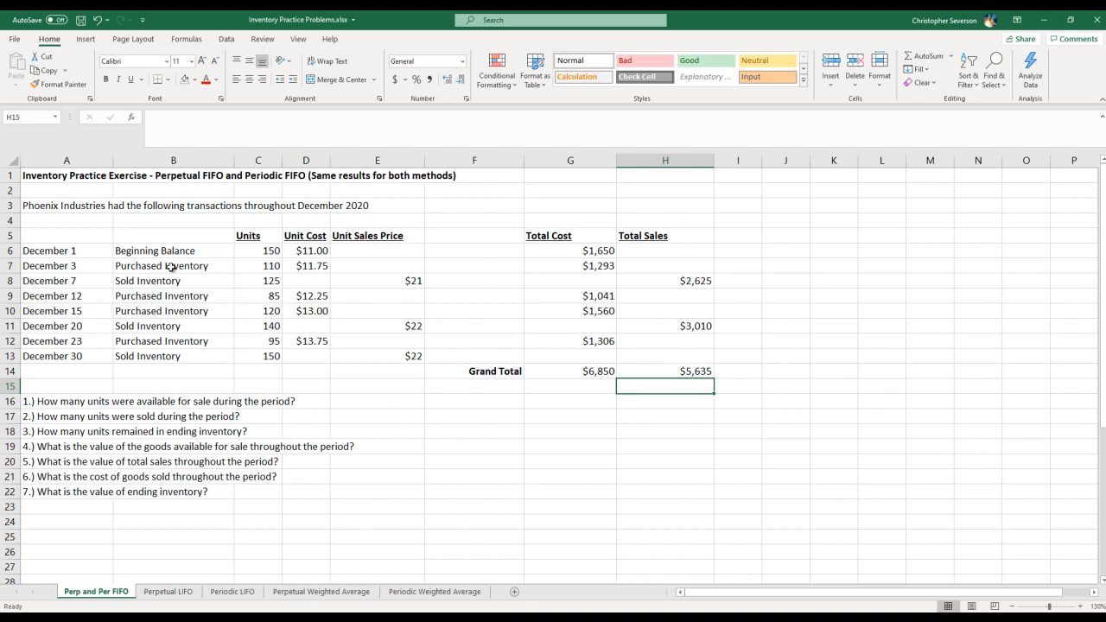
Answer question 1 in F16 by adding the beginning and purchased units with =C6+C7+C9+C10+C12
{"action": "left_click", "coordinate": [259, 250]}
{"action": "left_click", "coordinate": [261, 264]}
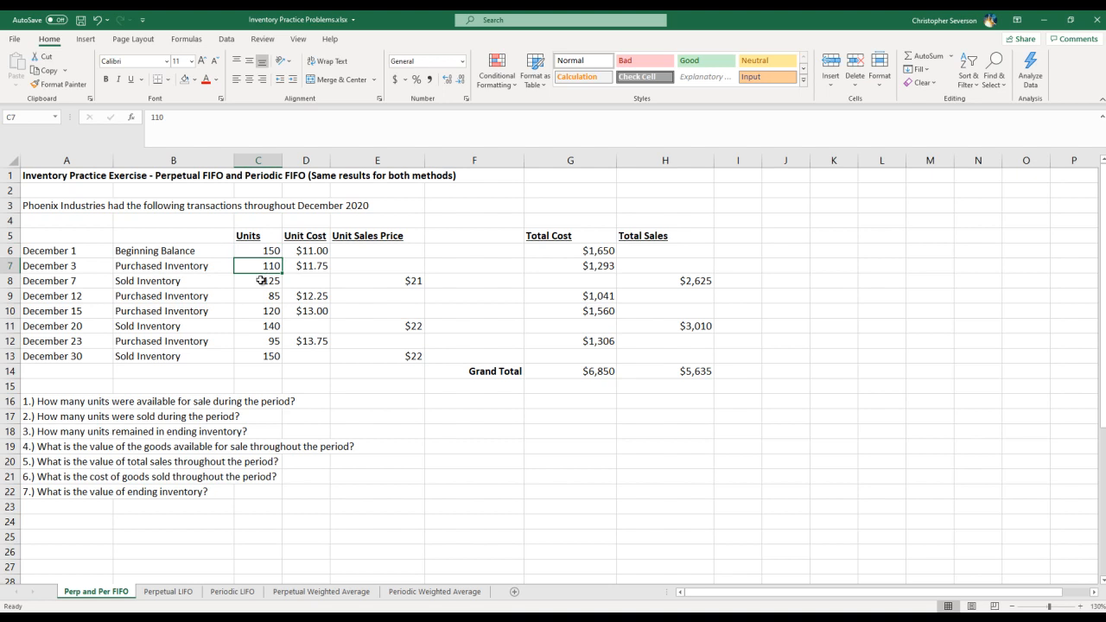
{"action": "left_click", "coordinate": [451, 400]}
{"action": "type", "text": "="}
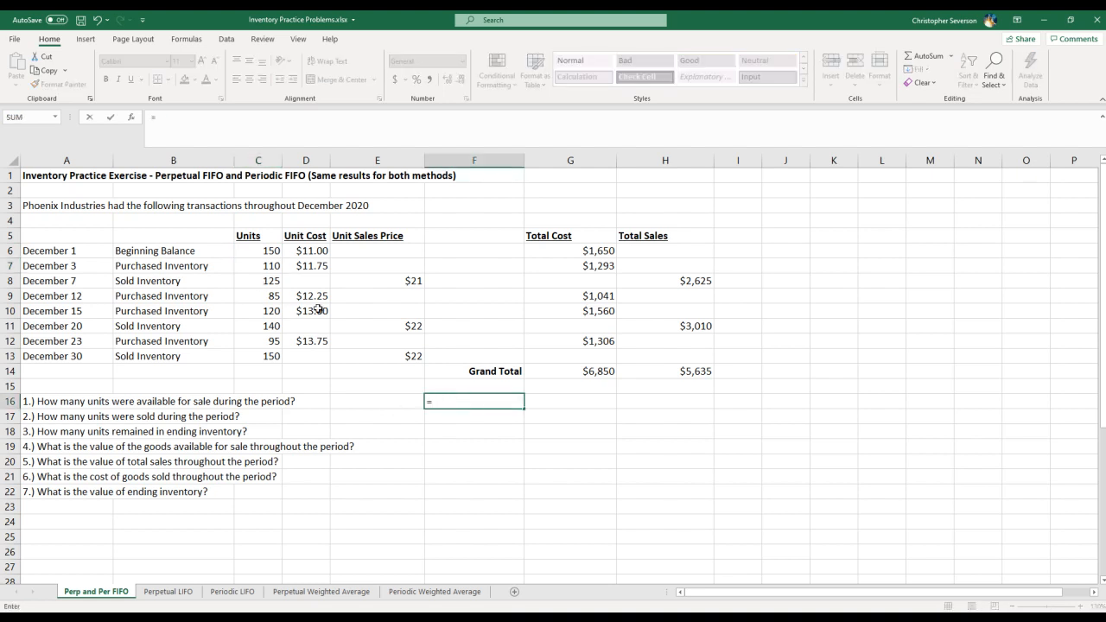
{"action": "left_click", "coordinate": [267, 253]}
{"action": "type", "text": "+"}
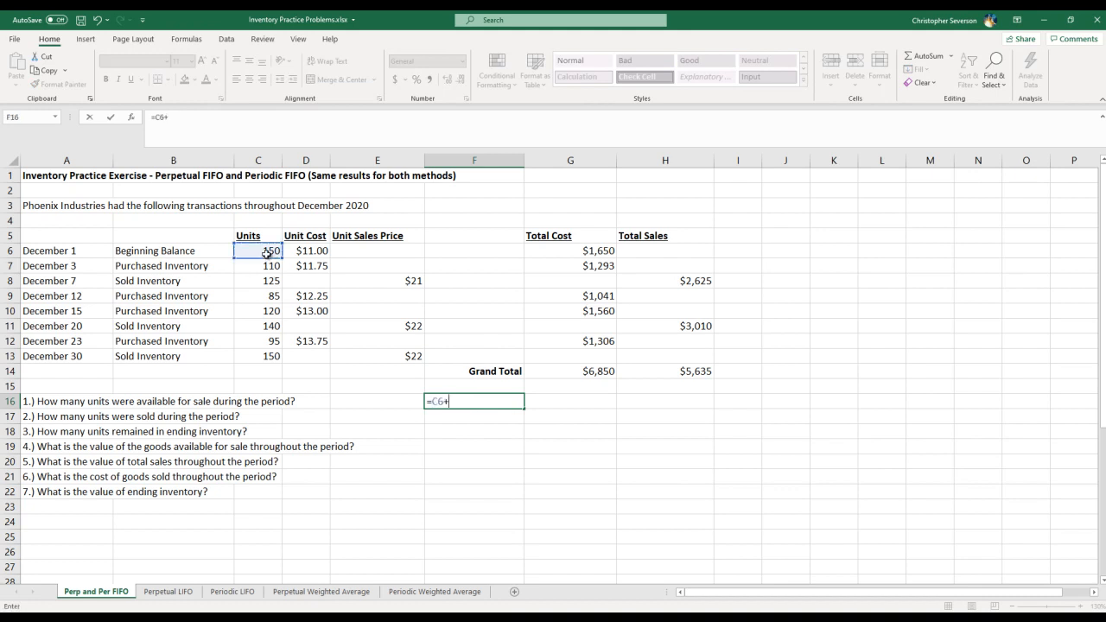
{"action": "left_click", "coordinate": [261, 268]}
{"action": "type", "text": "+"}
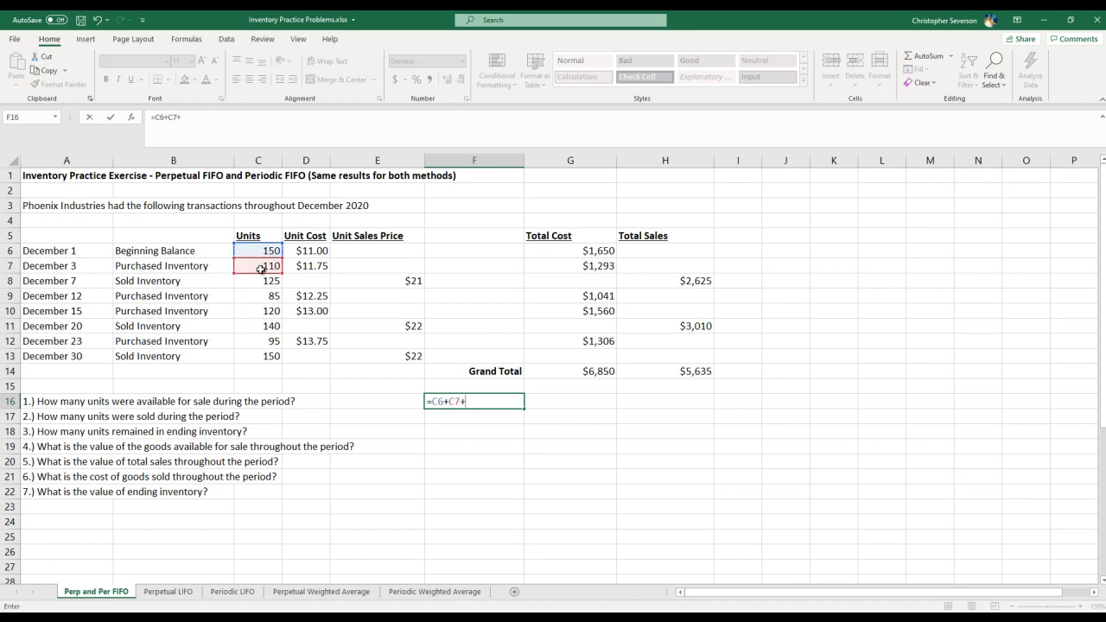
{"action": "left_click", "coordinate": [264, 294]}
{"action": "type", "text": "+"}
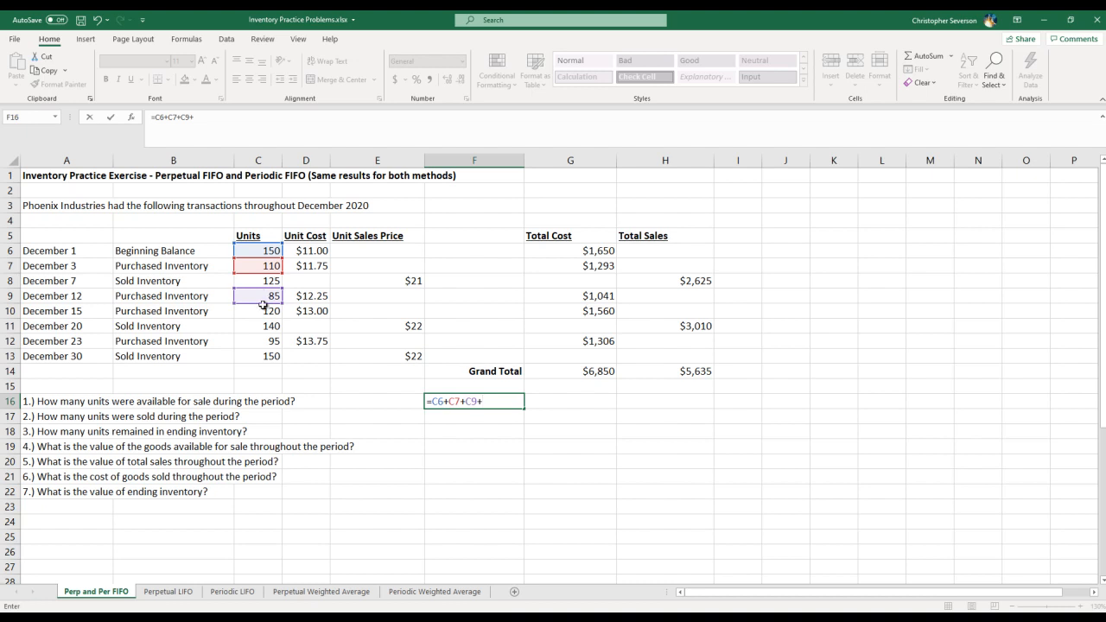
{"action": "left_click", "coordinate": [264, 313]}
{"action": "type", "text": "+"}
{"action": "left_click", "coordinate": [265, 340]}
{"action": "key", "text": "Return"}
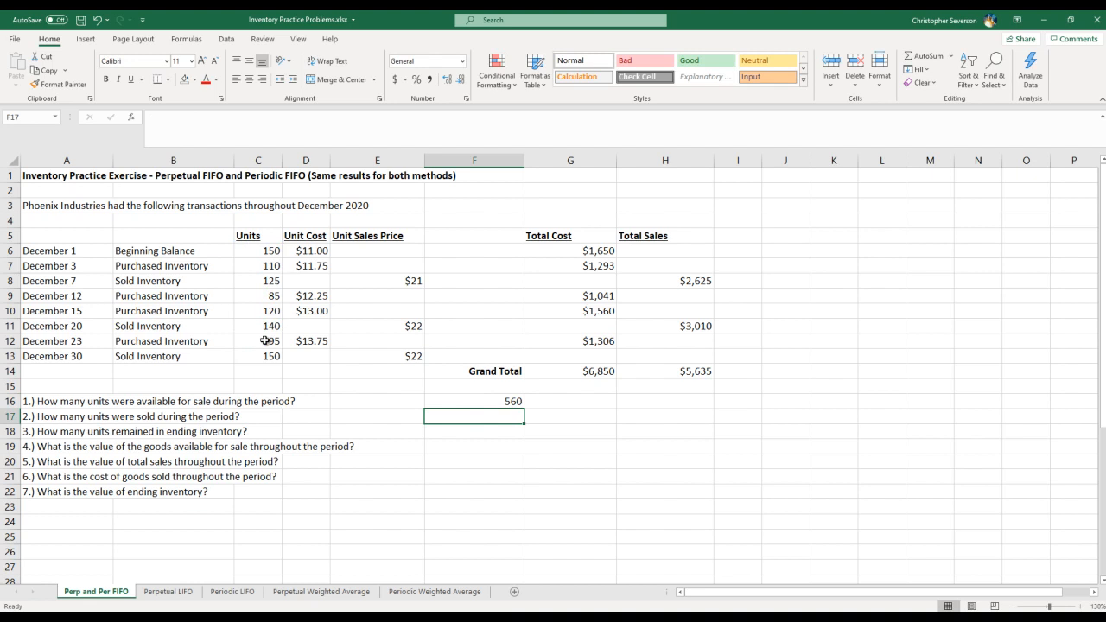
Answer question 2 in F17 by adding the units sold with =C8+C11+C13
{"action": "left_click_drag", "start_coordinate": [267, 252], "coordinate": [262, 358]}
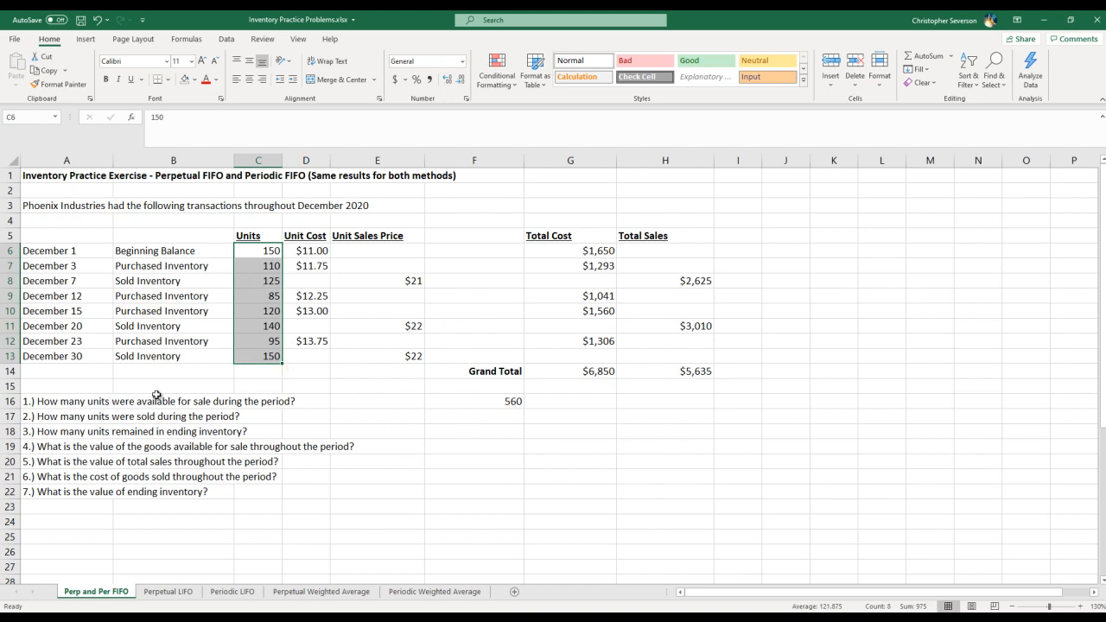
{"action": "left_click", "coordinate": [498, 418]}
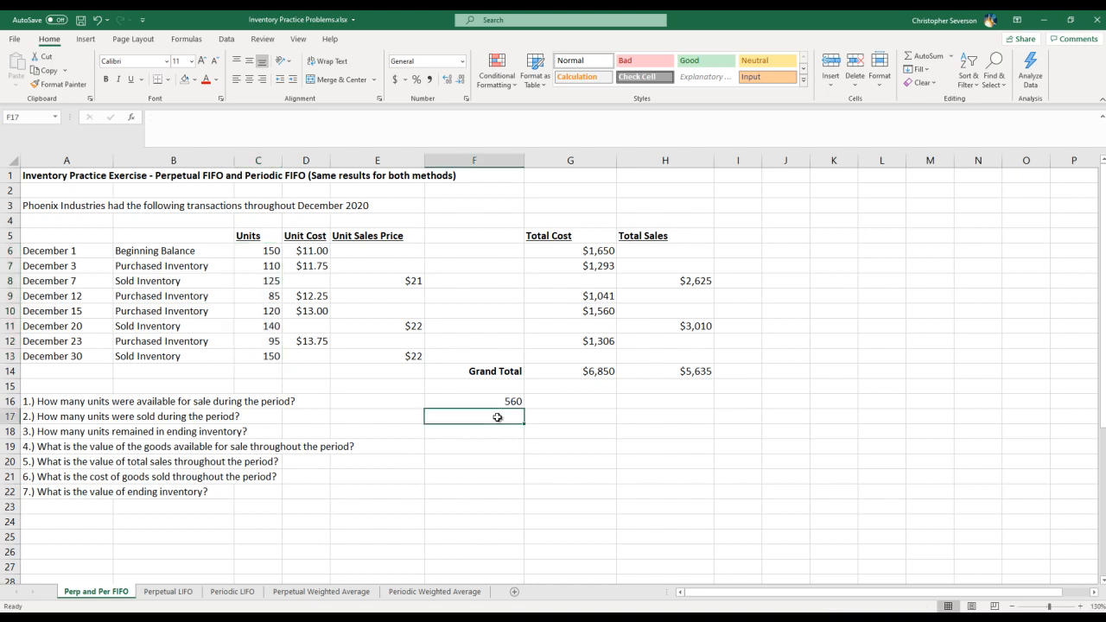
{"action": "type", "text": "="}
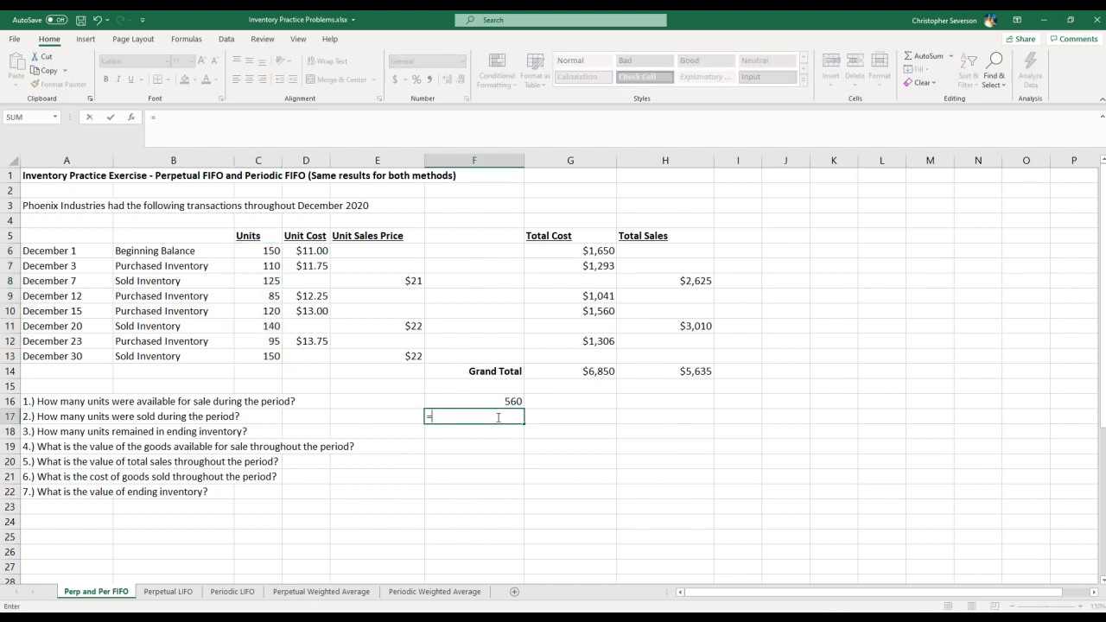
{"action": "left_click", "coordinate": [264, 280]}
{"action": "type", "text": "+"}
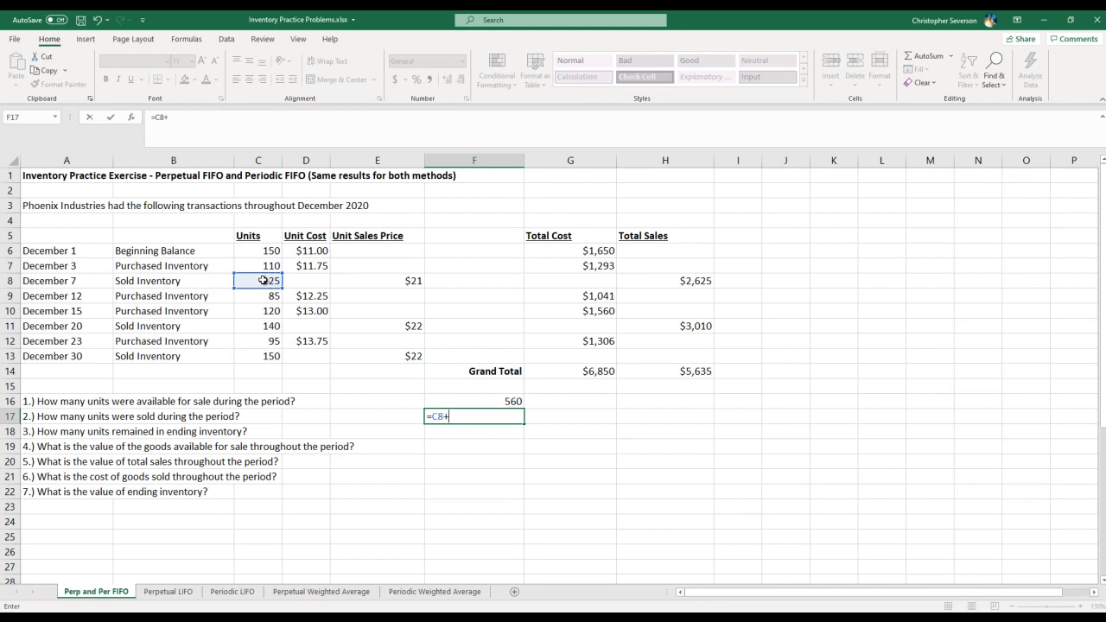
{"action": "left_click", "coordinate": [264, 326]}
{"action": "type", "text": "+"}
{"action": "left_click", "coordinate": [264, 356]}
{"action": "key", "text": "Return"}
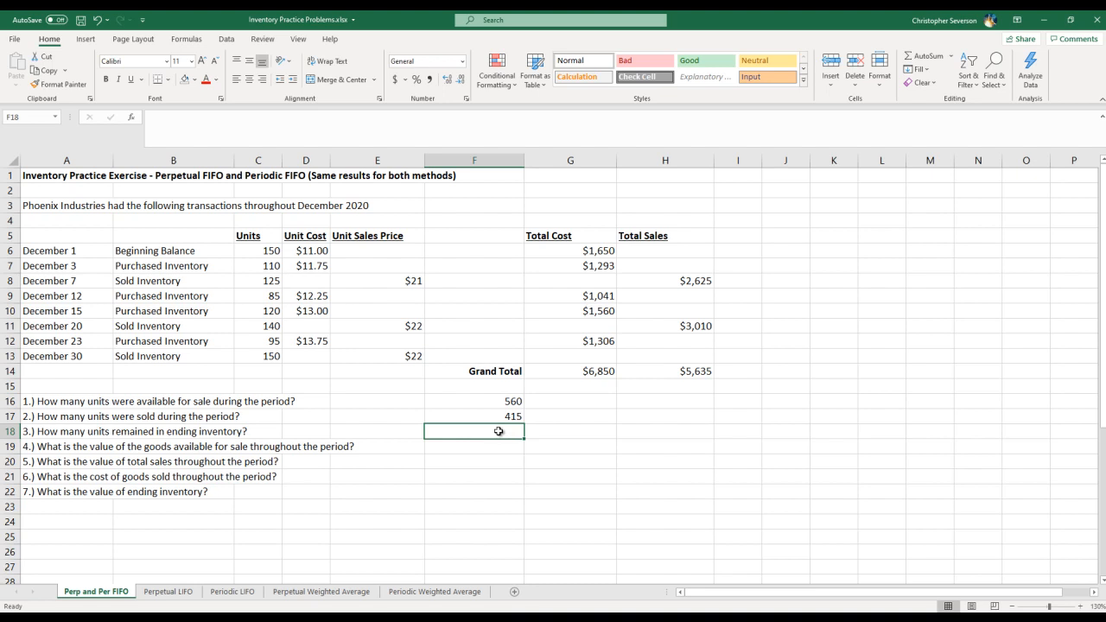
Answer question 3 in F18 by subtracting the units sold from the units available with =F16-F17
{"action": "type", "text": "="}
{"action": "key", "text": "Up"}
{"action": "key", "text": "Up"}
{"action": "type", "text": "-"}
{"action": "key", "text": "Up"}
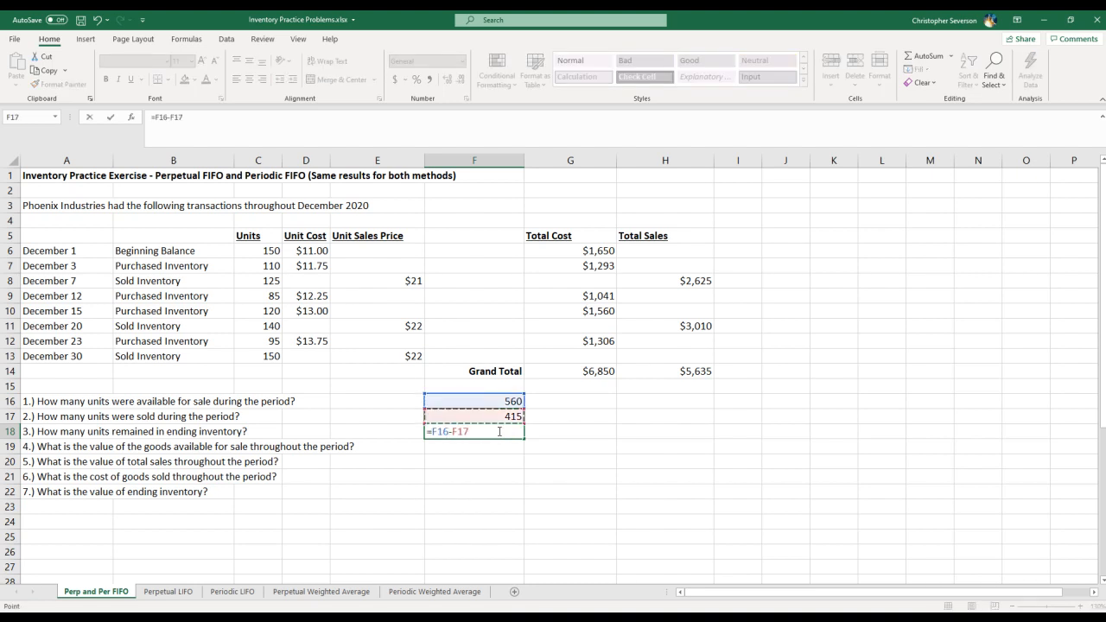
{"action": "key", "text": "Return"}
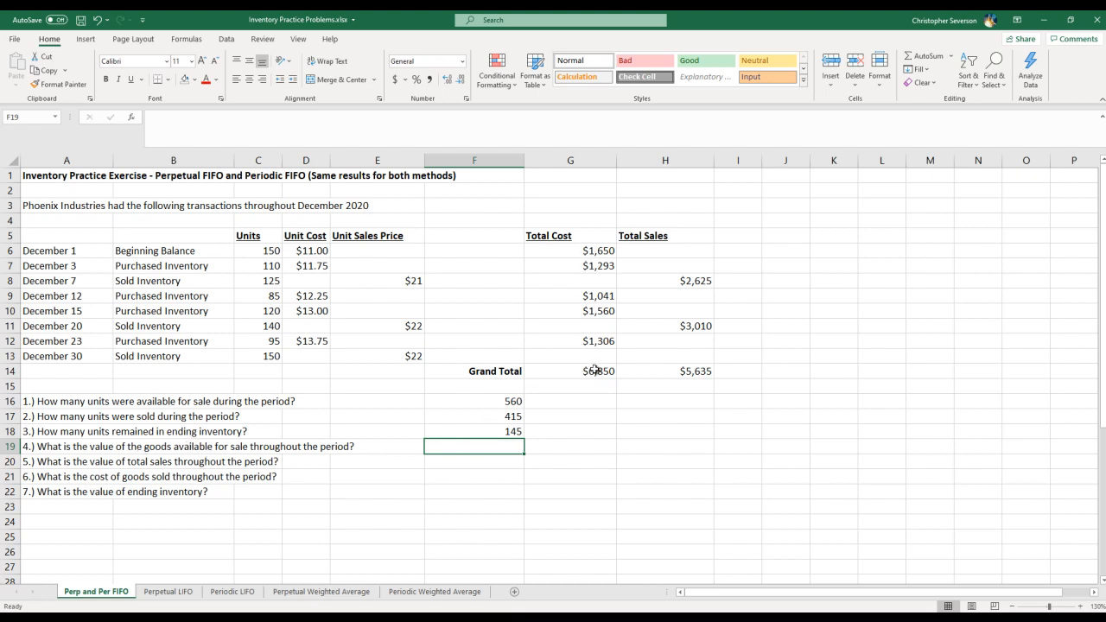
Answer questions 4 and 5 by linking F19 to the Total Cost grand total in G14 and F20 to the Total Sales grand total in H14
{"action": "type", "text": "="}
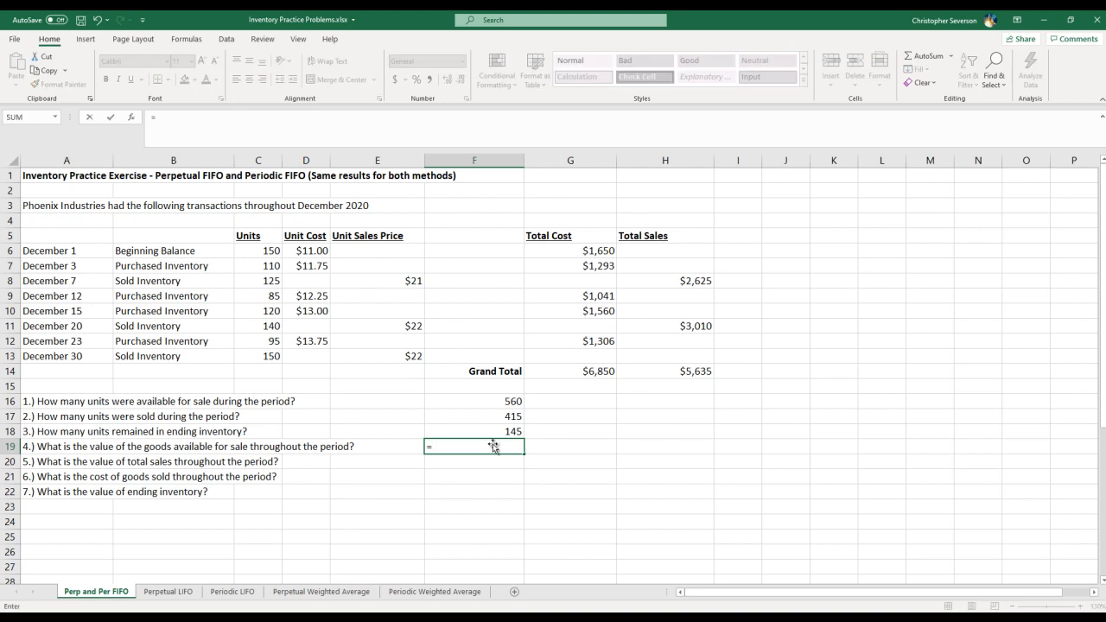
{"action": "left_click", "coordinate": [572, 371]}
{"action": "key", "text": "Return"}
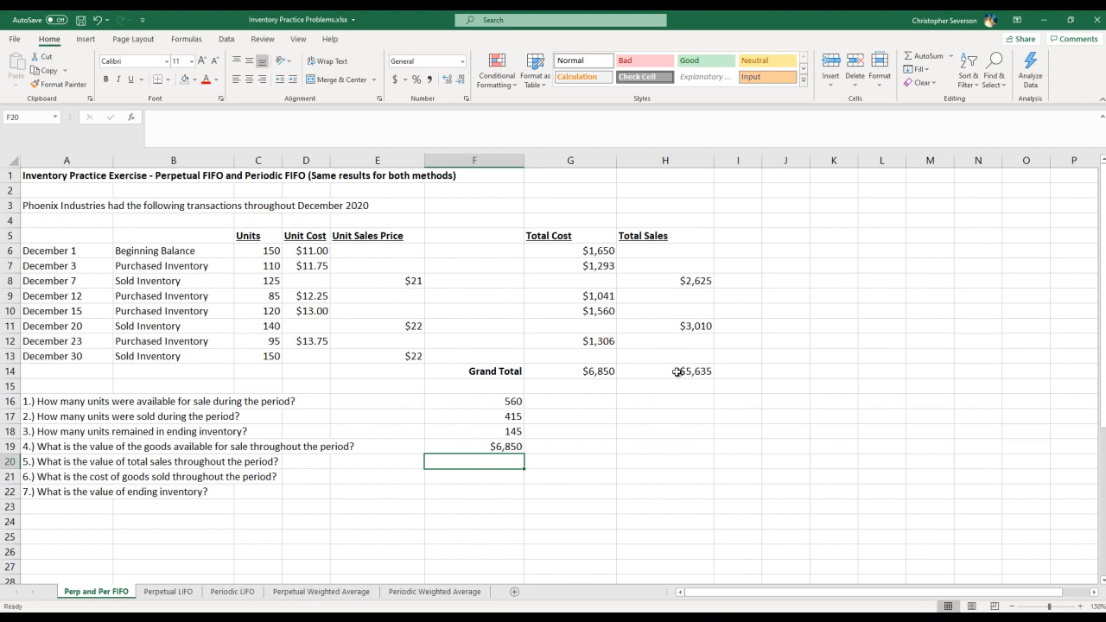
{"action": "type", "text": "="}
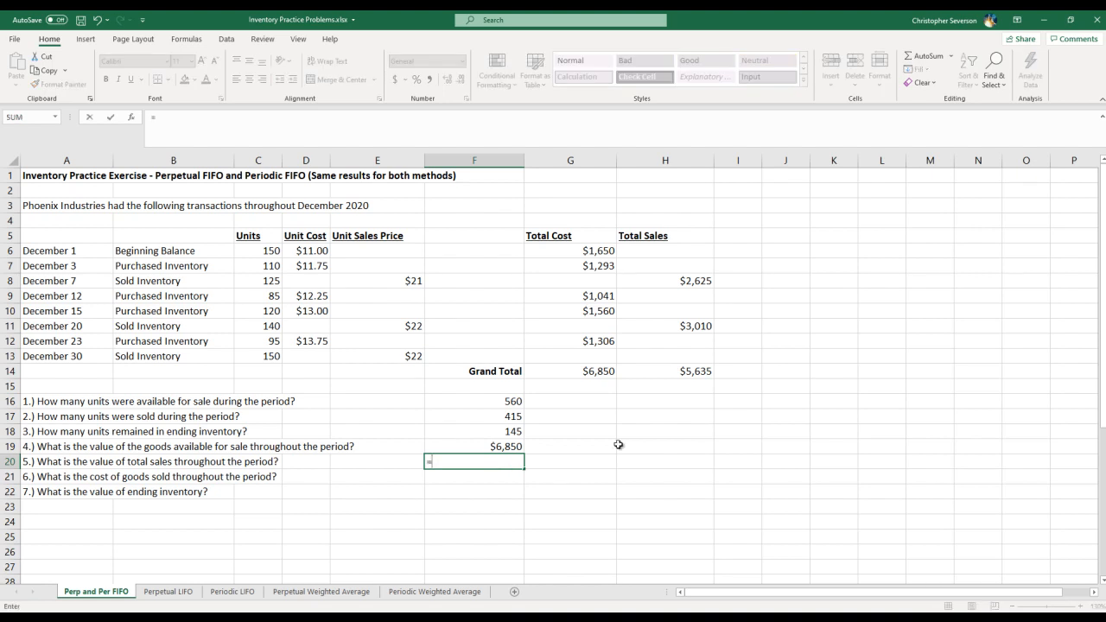
{"action": "left_click", "coordinate": [664, 370]}
{"action": "key", "text": "Return"}
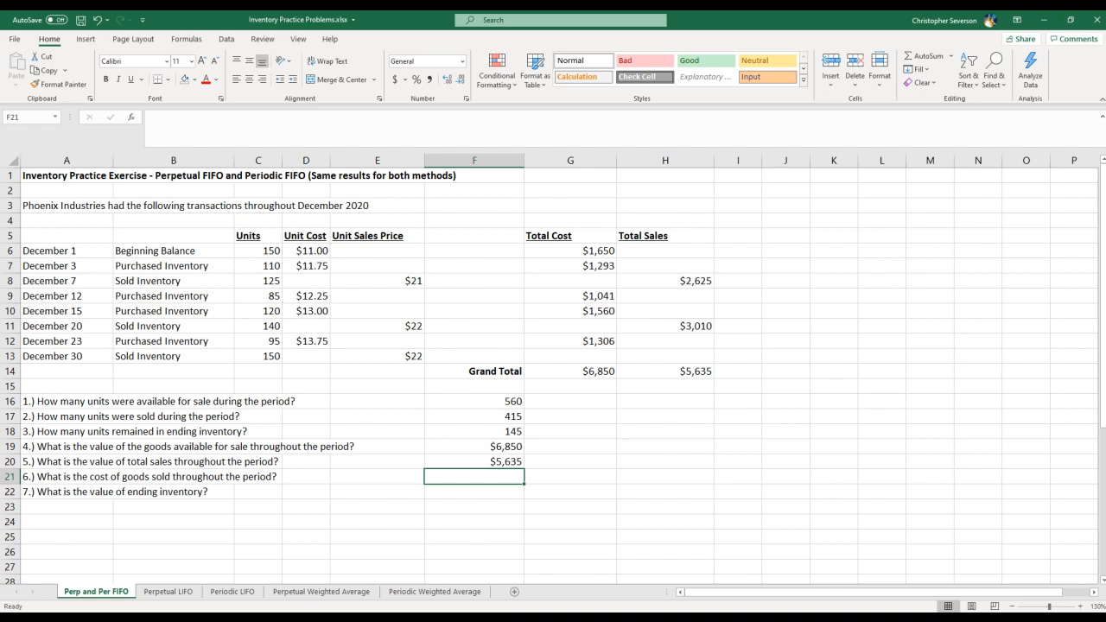
Review the transaction dates and unit costs in rows 6 to 13 and save the workbook
{"action": "left_click_drag", "start_coordinate": [65, 252], "coordinate": [77, 350]}
{"action": "left_click_drag", "start_coordinate": [315, 250], "coordinate": [318, 356]}
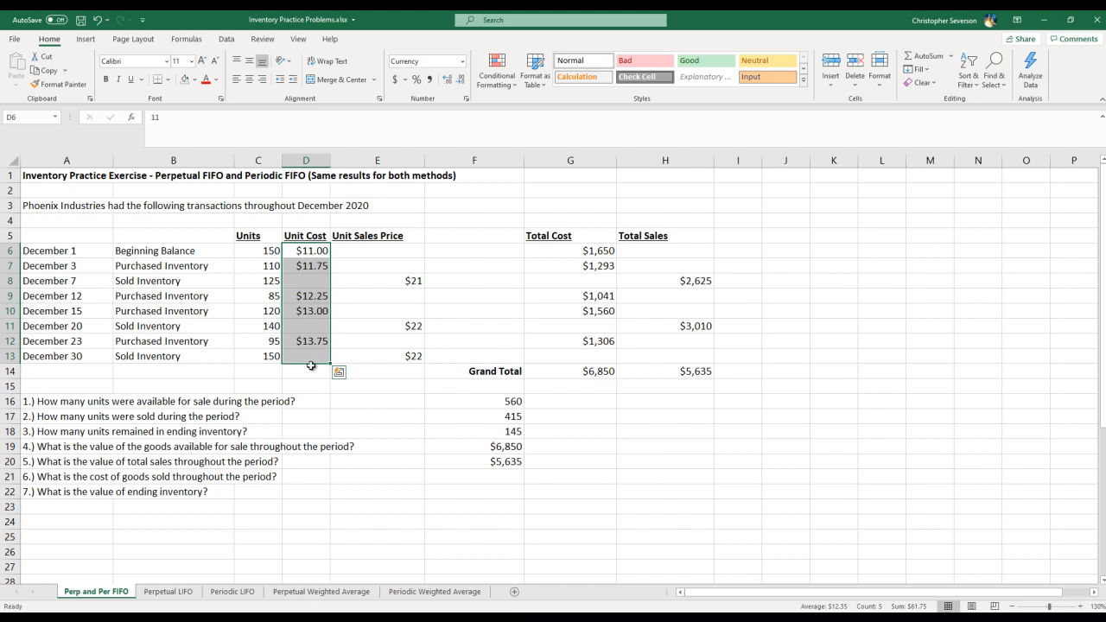
{"action": "left_click", "coordinate": [80, 20]}
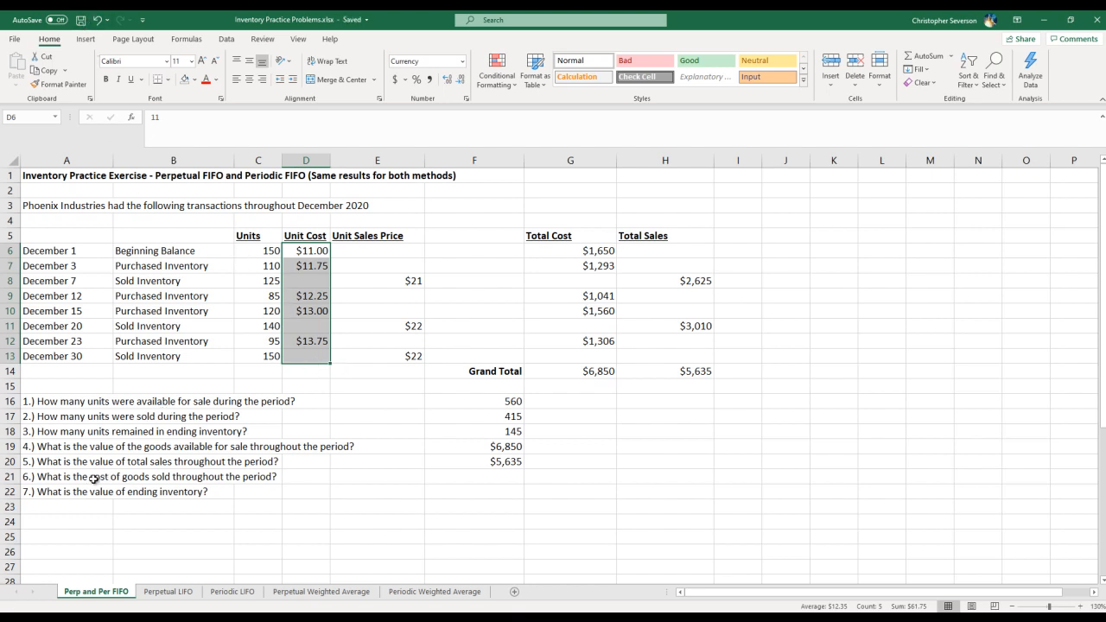
Copy the transaction dates, descriptions, units and unit costs in A5:D13 to the area starting at A25
{"action": "scroll", "coordinate": [261, 478], "scroll_direction": "down", "scroll_amount": 1}
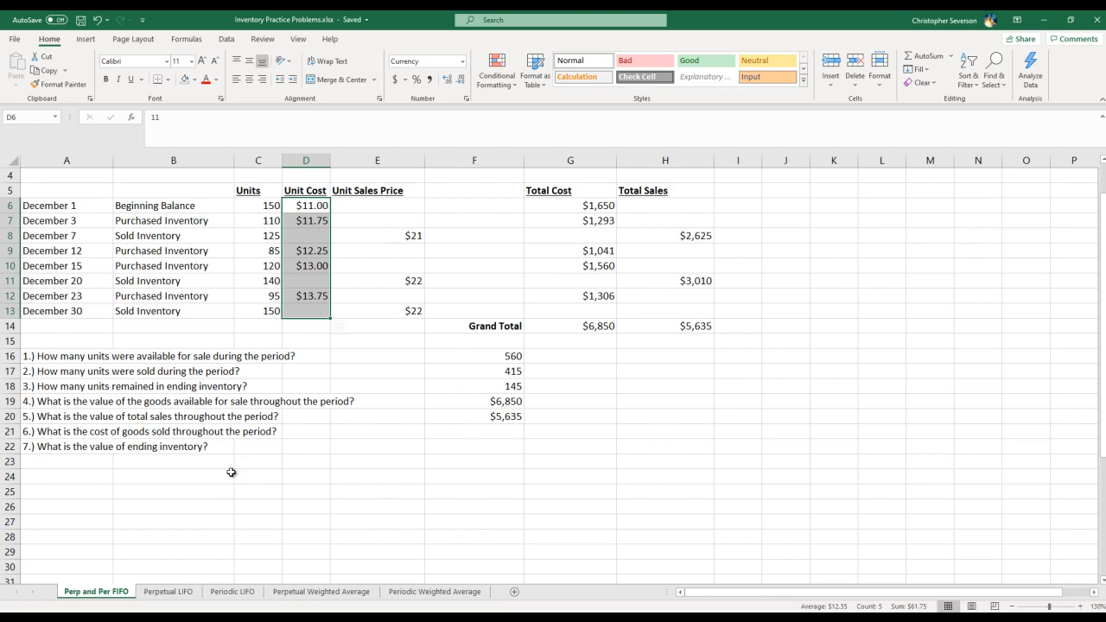
{"action": "scroll", "coordinate": [263, 464], "scroll_direction": "up", "scroll_amount": 1}
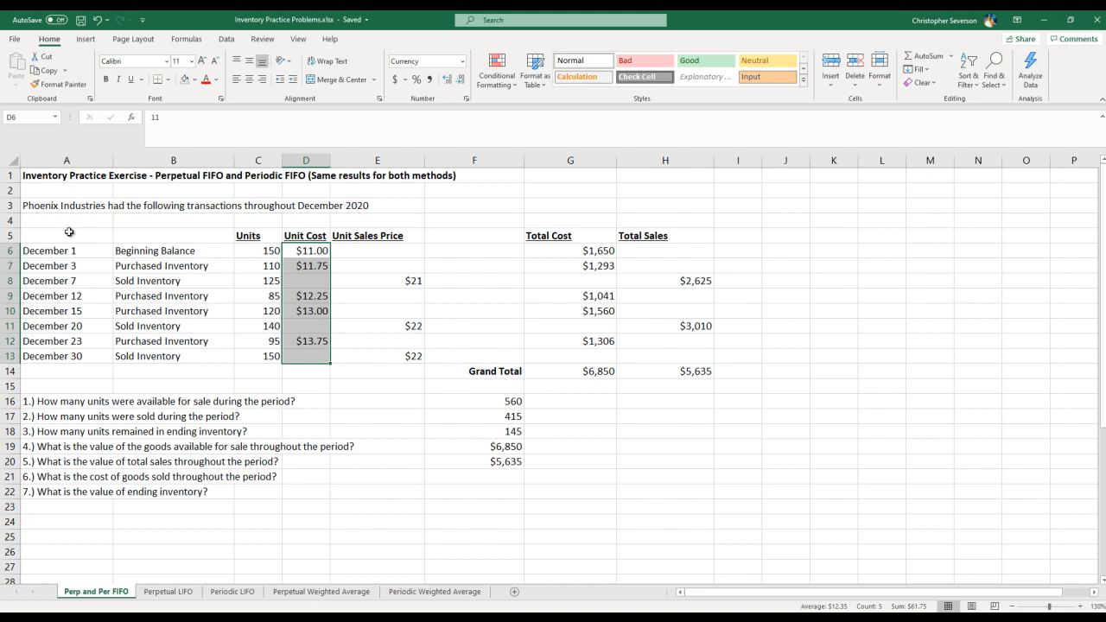
{"action": "left_click_drag", "start_coordinate": [70, 232], "coordinate": [313, 357]}
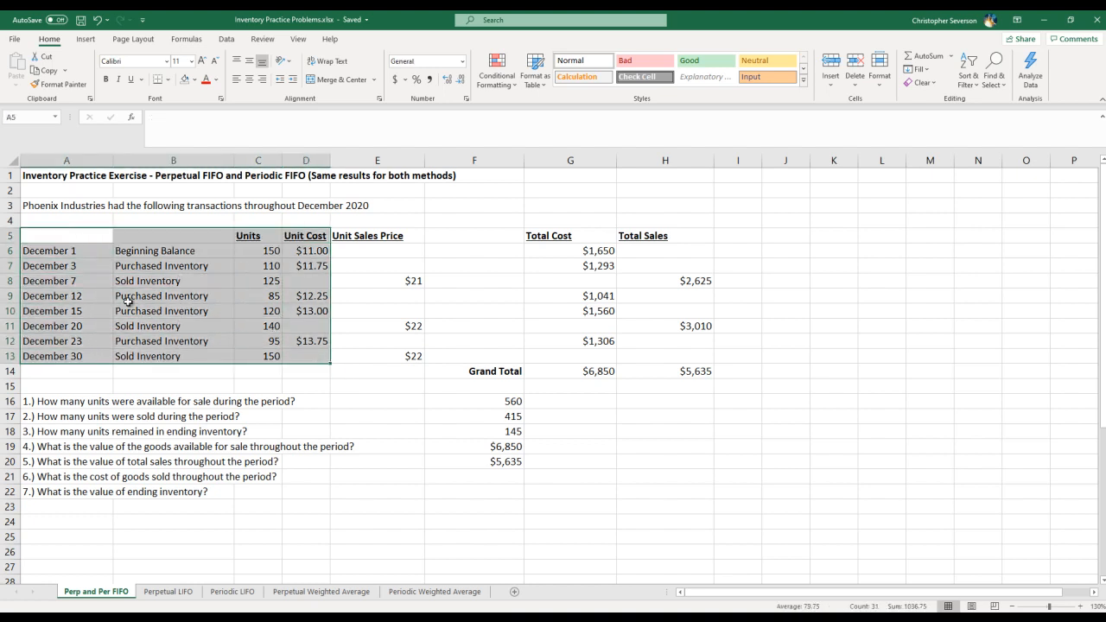
{"action": "right_click", "coordinate": [169, 277]}
{"action": "left_click", "coordinate": [207, 296]}
{"action": "scroll", "coordinate": [162, 406], "scroll_direction": "down", "scroll_amount": 2}
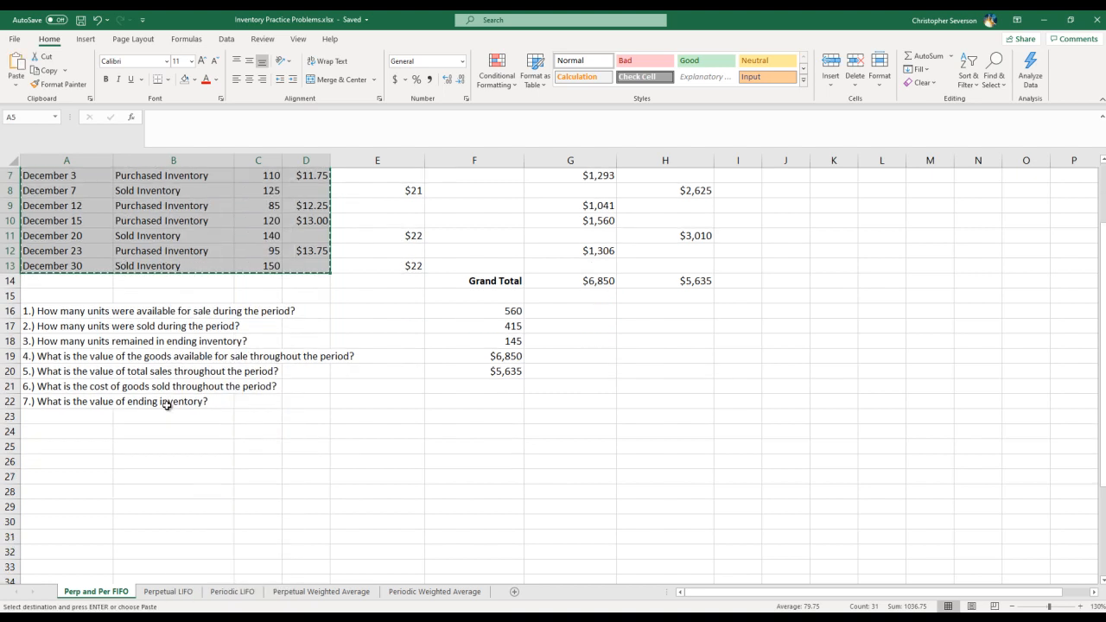
{"action": "right_click", "coordinate": [58, 448]}
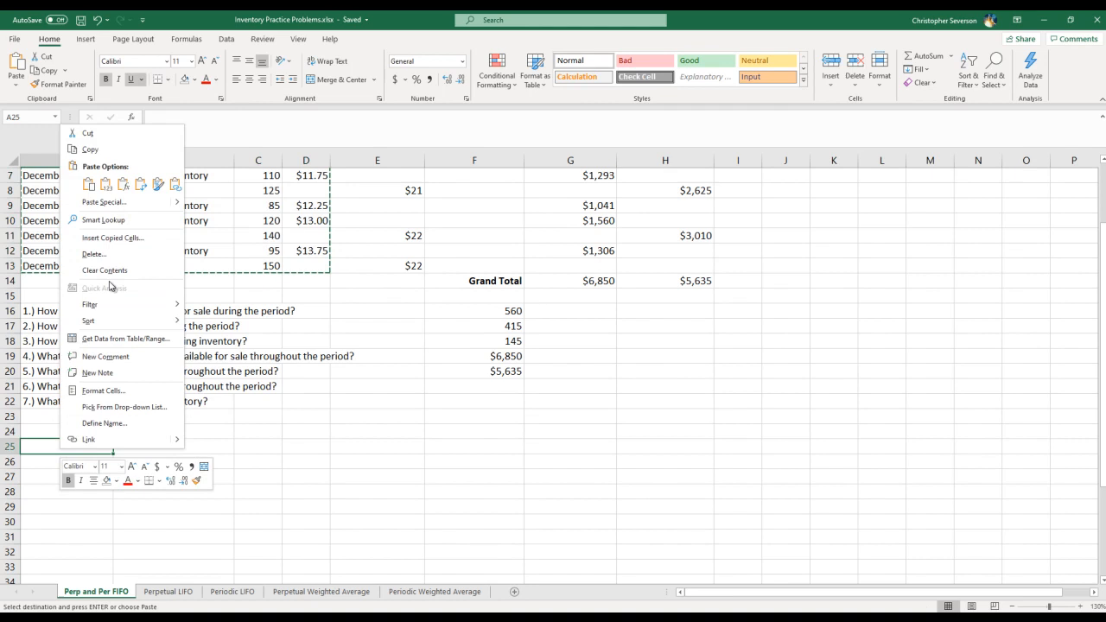
{"action": "left_click", "coordinate": [89, 185]}
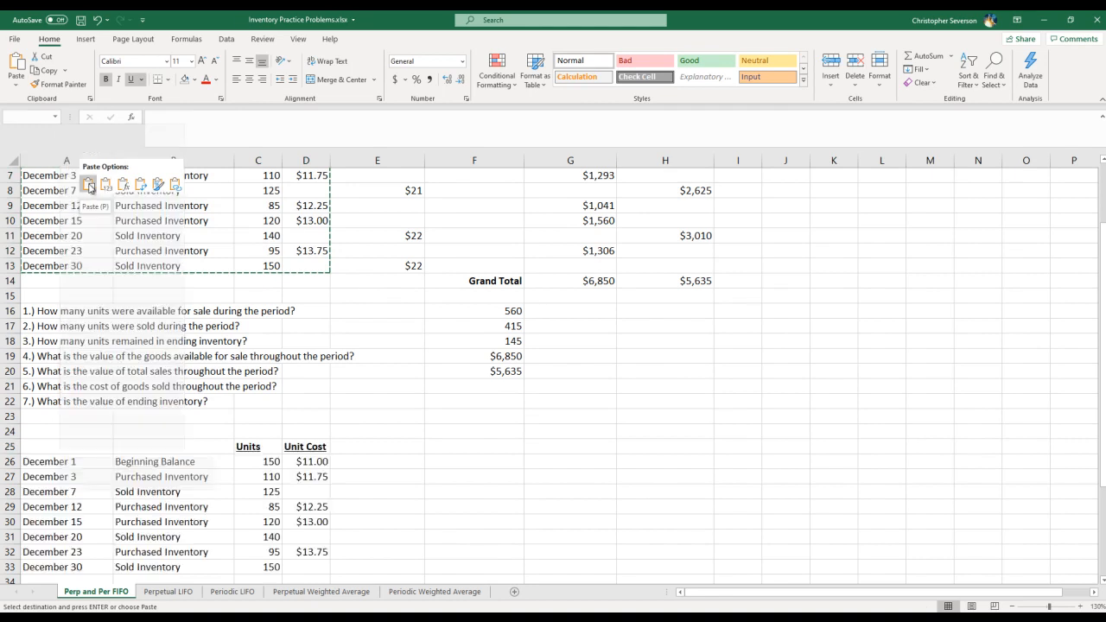
Enter the heading "Data for #6 and #7" in A24 and make it bold and italic
{"action": "left_click", "coordinate": [66, 449]}
{"action": "left_click", "coordinate": [61, 432]}
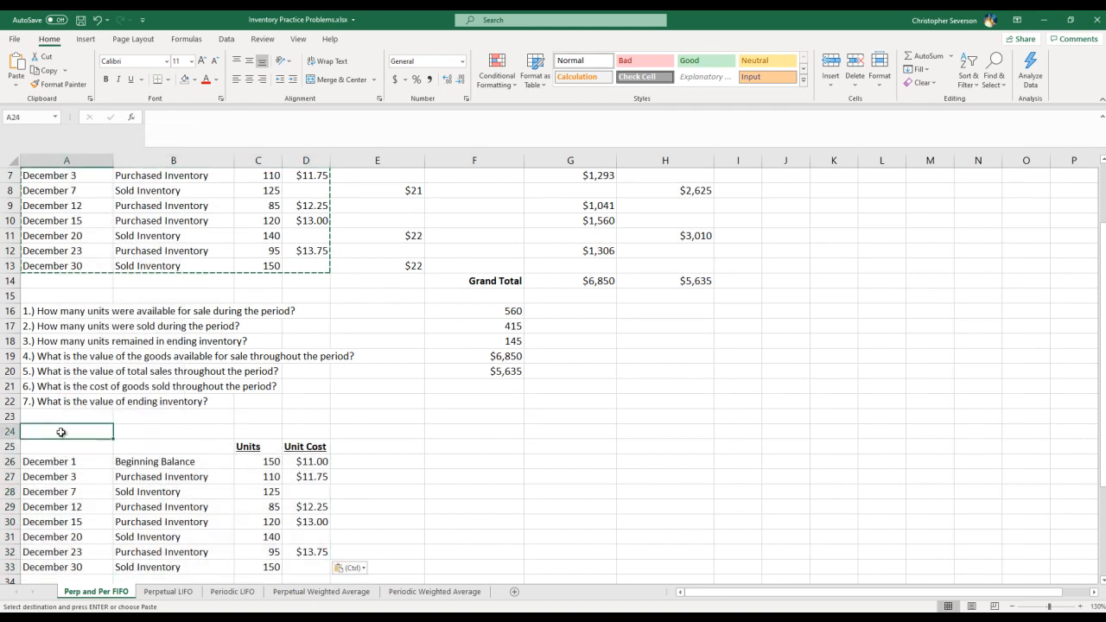
{"action": "type", "text": "Data"}
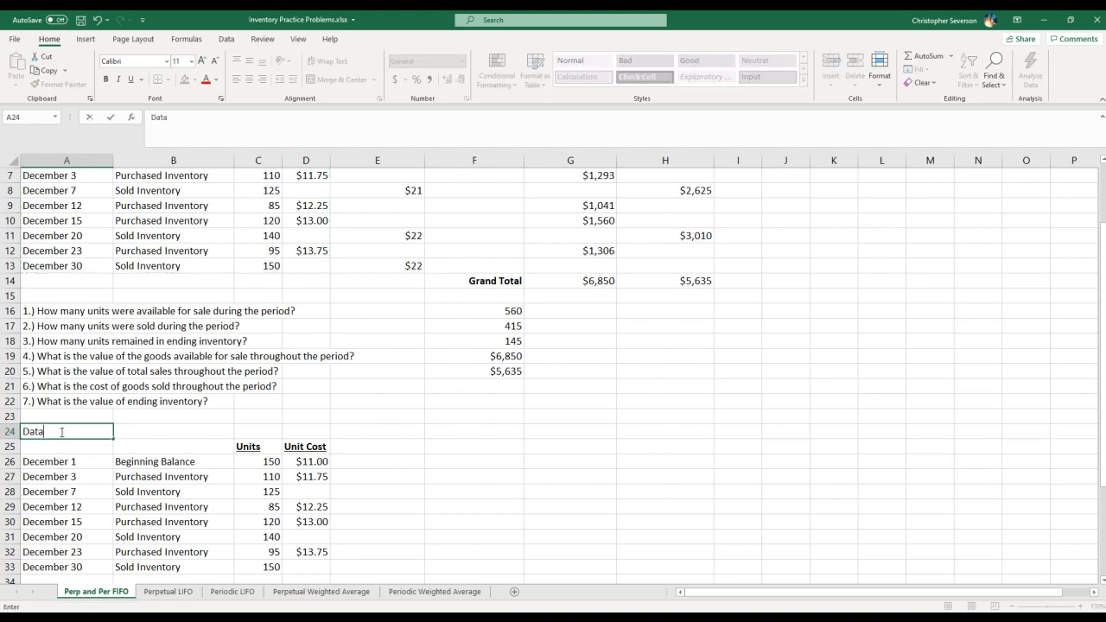
{"action": "type", "text": " for #6 and #7"}
{"action": "key", "text": "Return"}
{"action": "left_click", "coordinate": [61, 432]}
{"action": "left_click", "coordinate": [106, 80]}
{"action": "left_click", "coordinate": [119, 80]}
Delete the Sold Inventory rows for December 7, December 20 and December 30 from the copied table
{"action": "scroll", "coordinate": [272, 403], "scroll_direction": "down", "scroll_amount": 2}
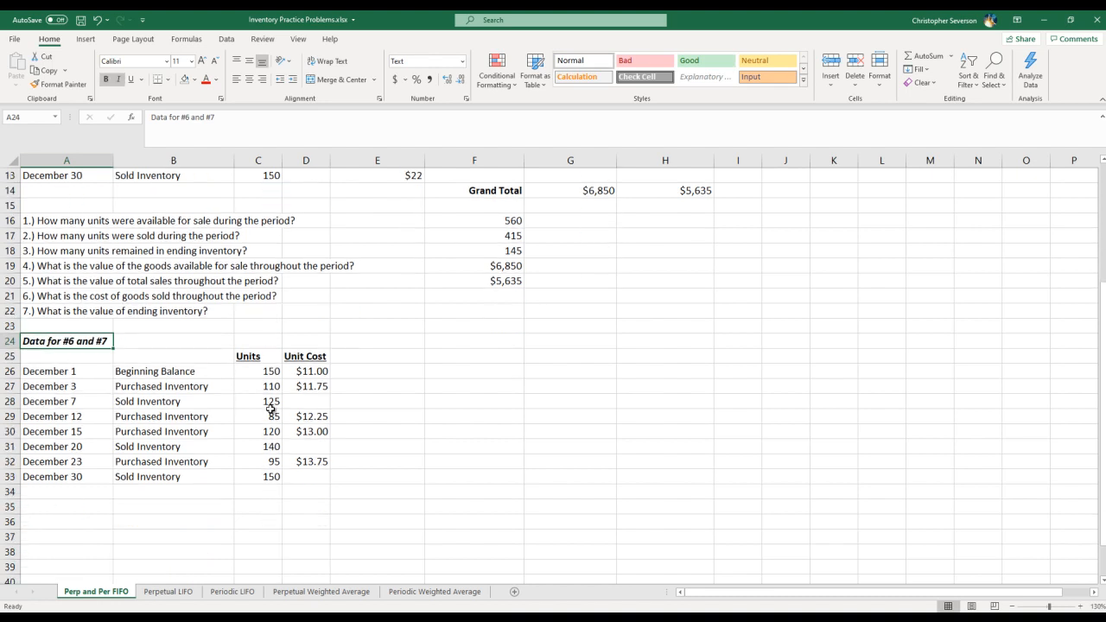
{"action": "left_click", "coordinate": [10, 402]}
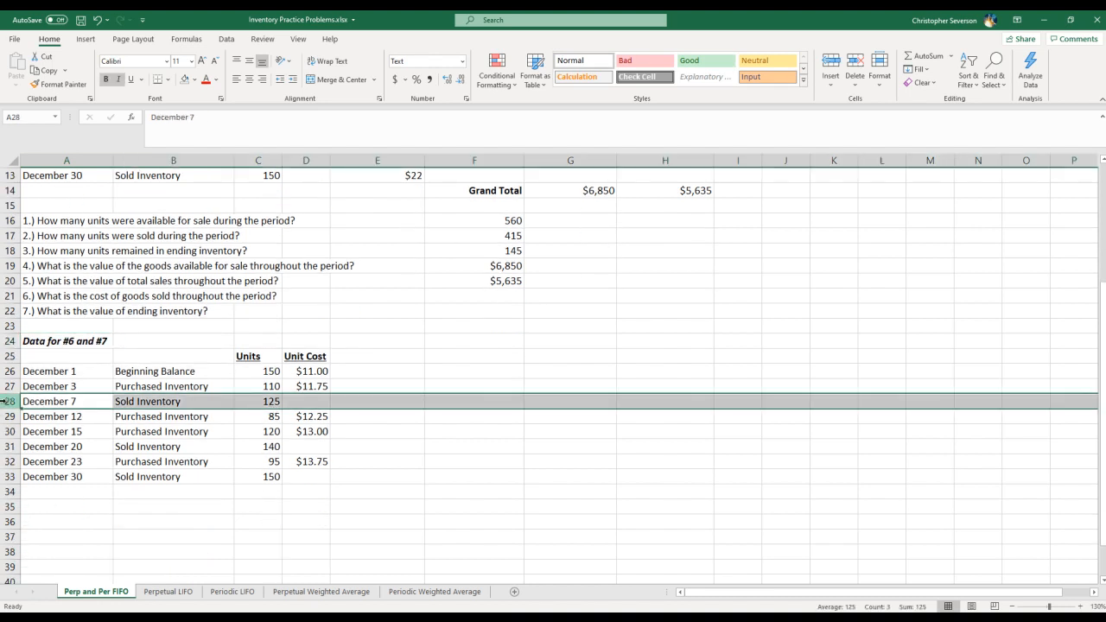
{"action": "right_click", "coordinate": [10, 402]}
{"action": "left_click", "coordinate": [38, 513]}
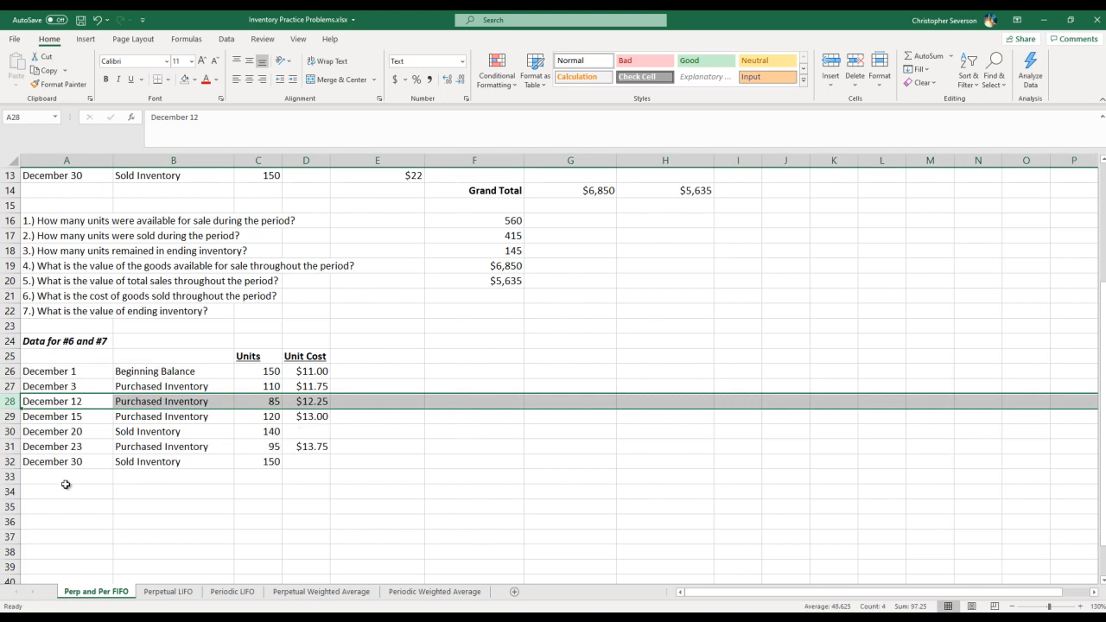
{"action": "left_click", "coordinate": [10, 431]}
{"action": "right_click", "coordinate": [11, 431]}
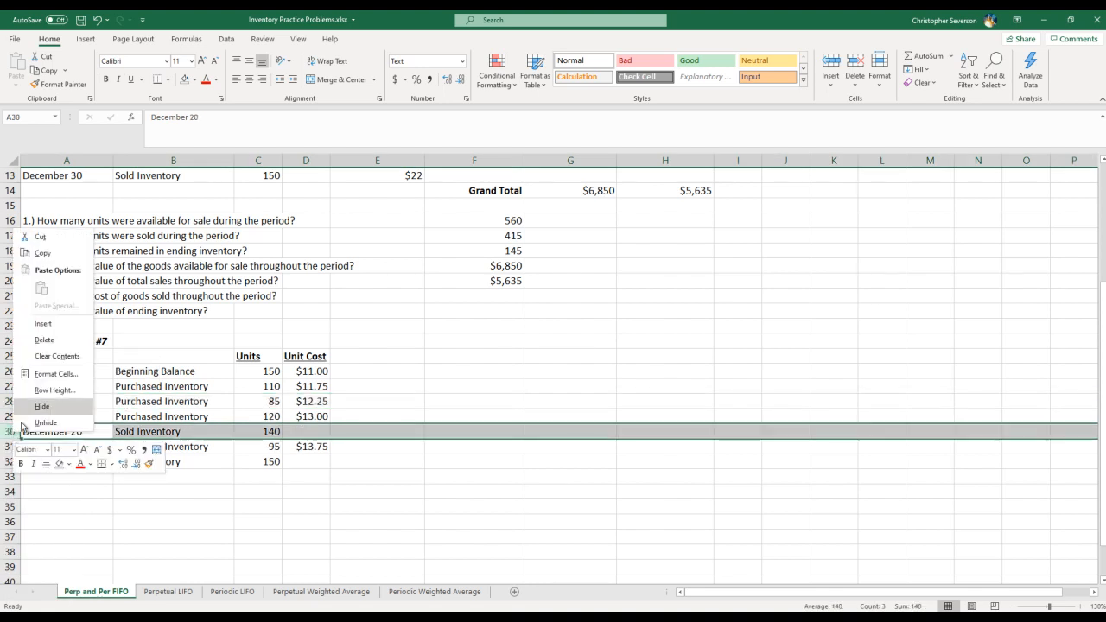
{"action": "left_click", "coordinate": [52, 337]}
{"action": "left_click", "coordinate": [10, 446]}
{"action": "right_click", "coordinate": [10, 447]}
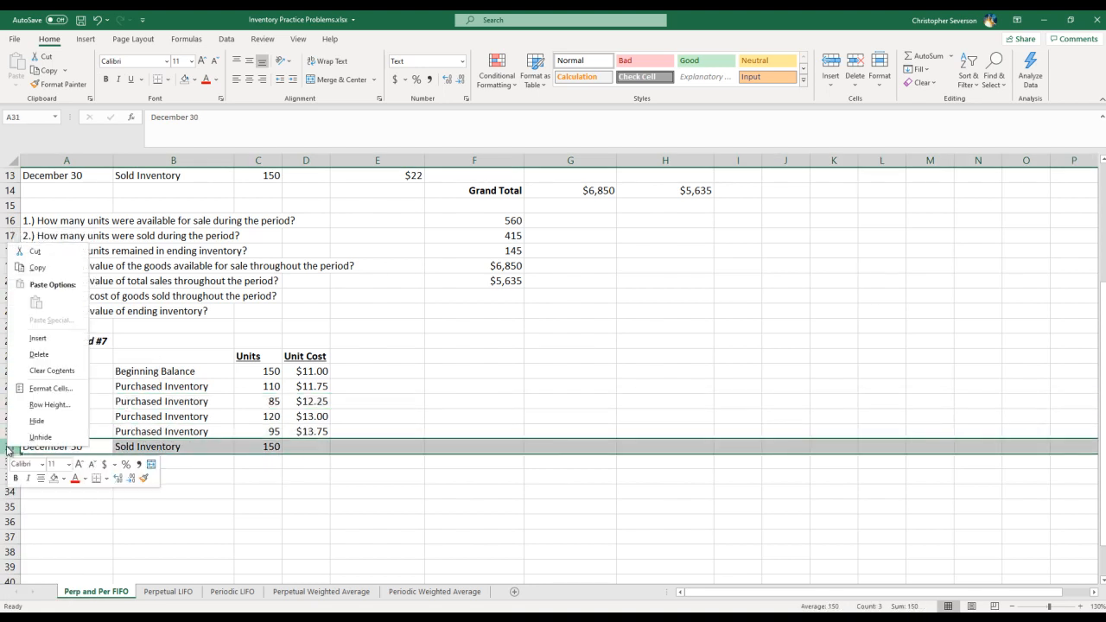
{"action": "left_click", "coordinate": [56, 362]}
{"action": "left_click", "coordinate": [186, 490]}
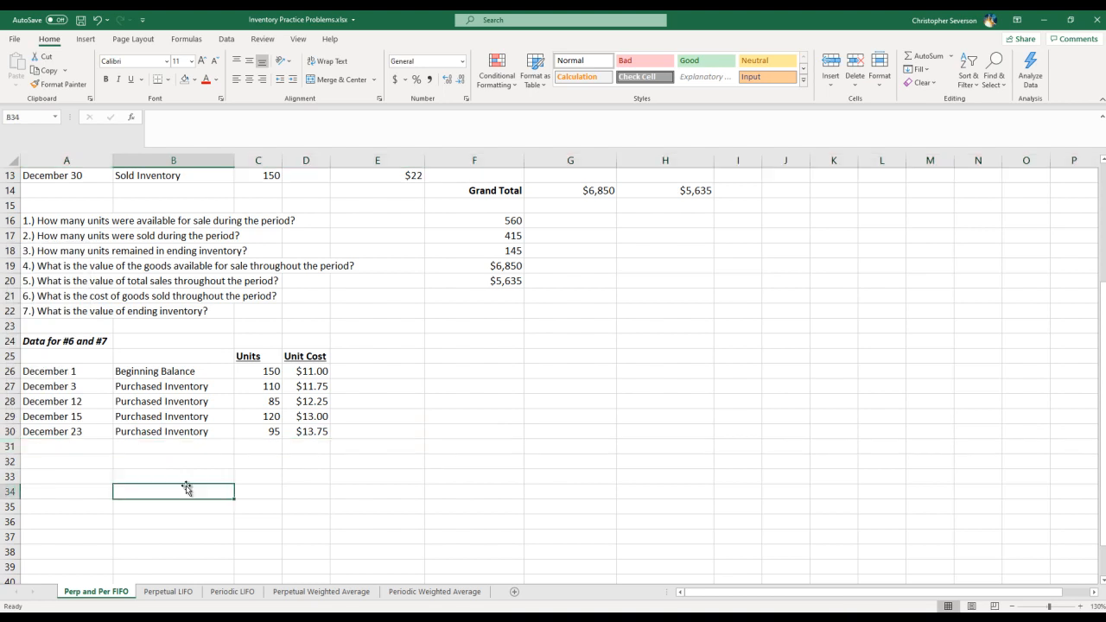
Enter the heading "Ending Inventory" in A25 and make it bold and italic
{"action": "left_click_drag", "start_coordinate": [76, 357], "coordinate": [316, 430]}
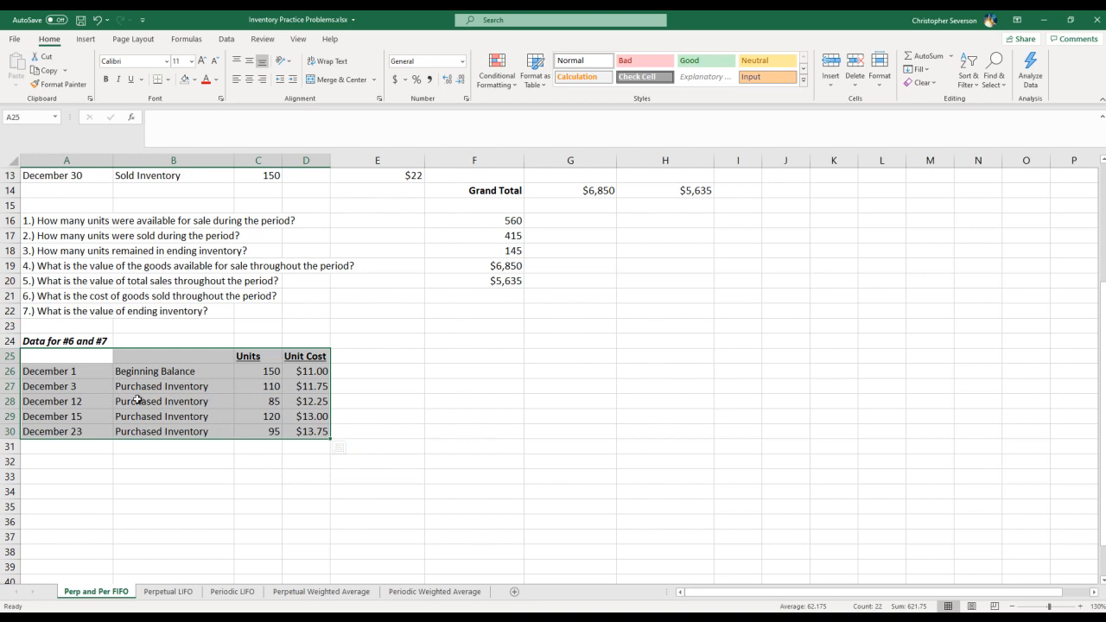
{"action": "left_click", "coordinate": [64, 359]}
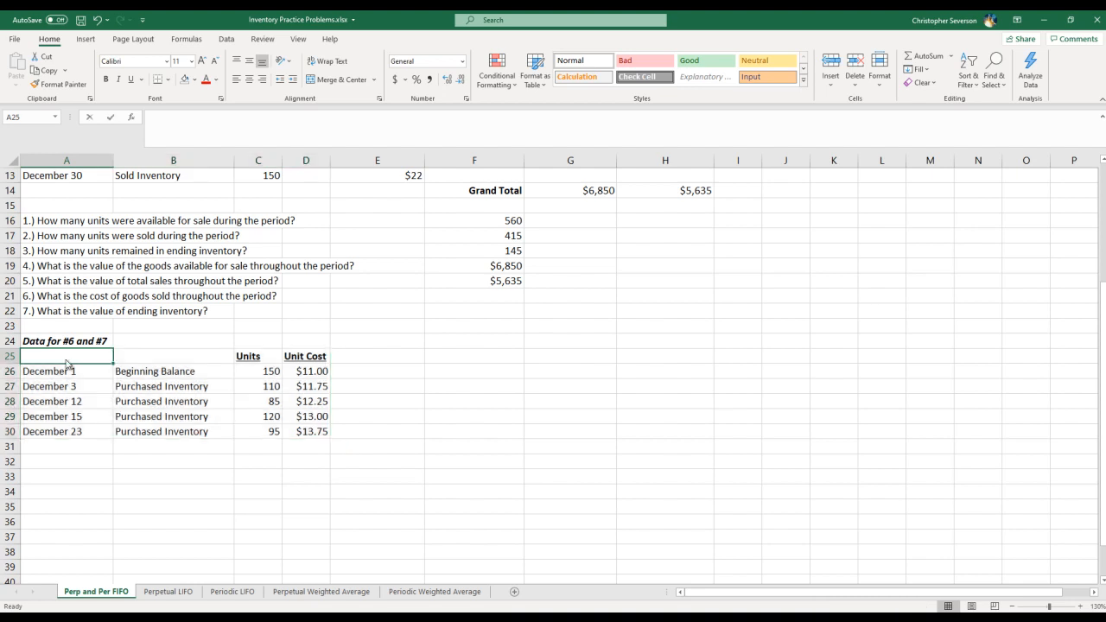
{"action": "type", "text": "Ending Invenmtory"}
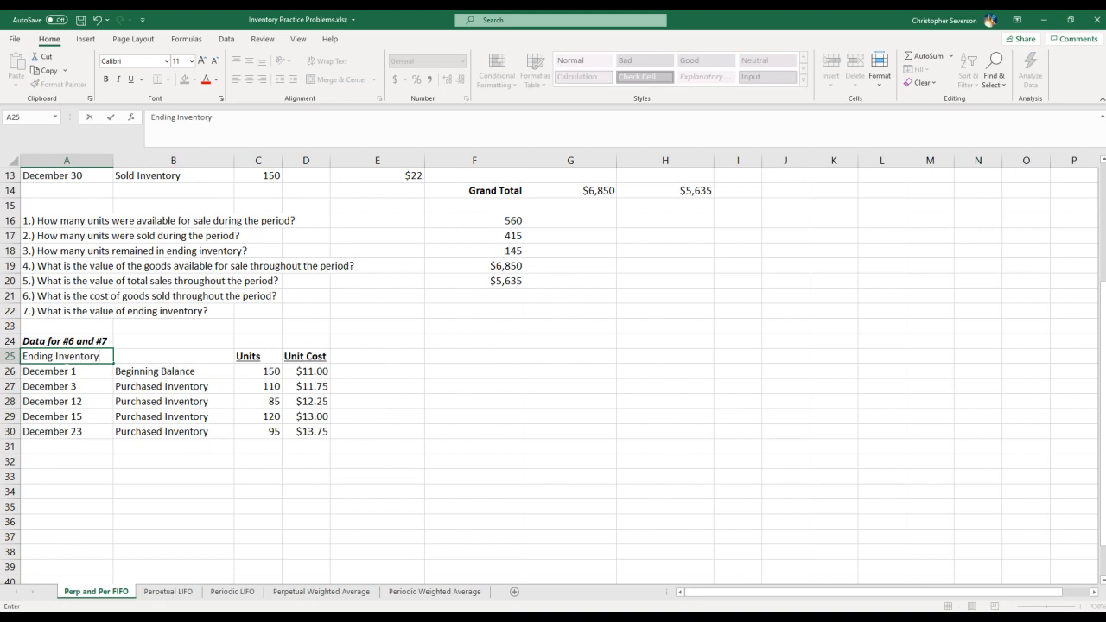
{"action": "key", "text": "Return"}
{"action": "left_click", "coordinate": [65, 360]}
{"action": "key", "text": "ctrl+b"}
{"action": "key", "text": "ctrl+i"}
{"action": "key", "text": "Down"}
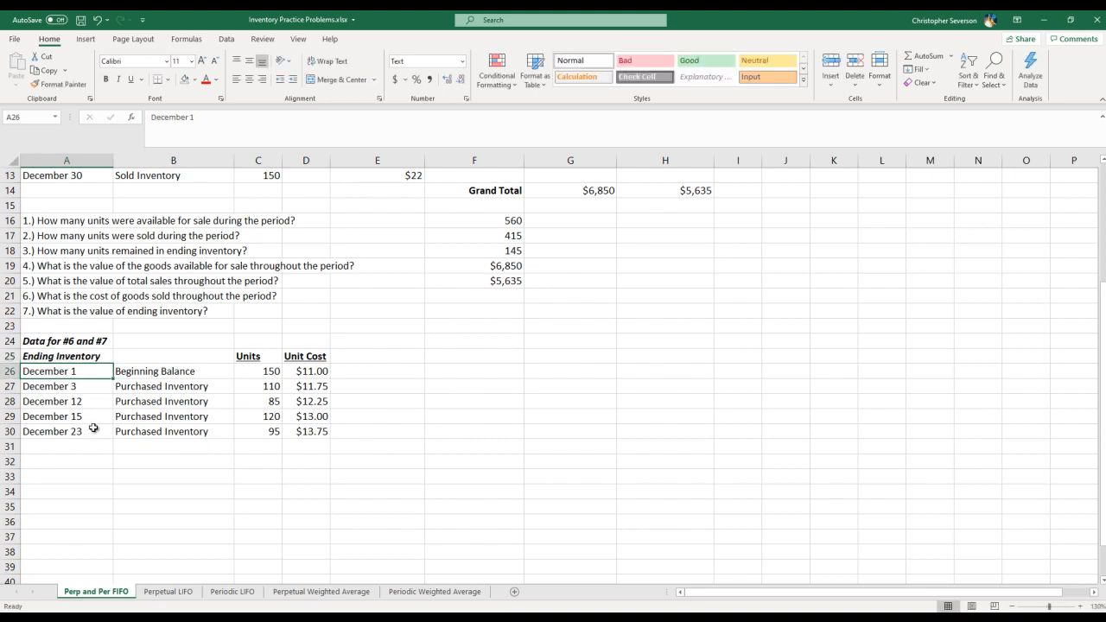
Enter the heading "COGS" in A32 in bold and italic
{"action": "left_click", "coordinate": [72, 459]}
{"action": "key", "text": "ctrl+b"}
{"action": "type", "text": "COGS"}
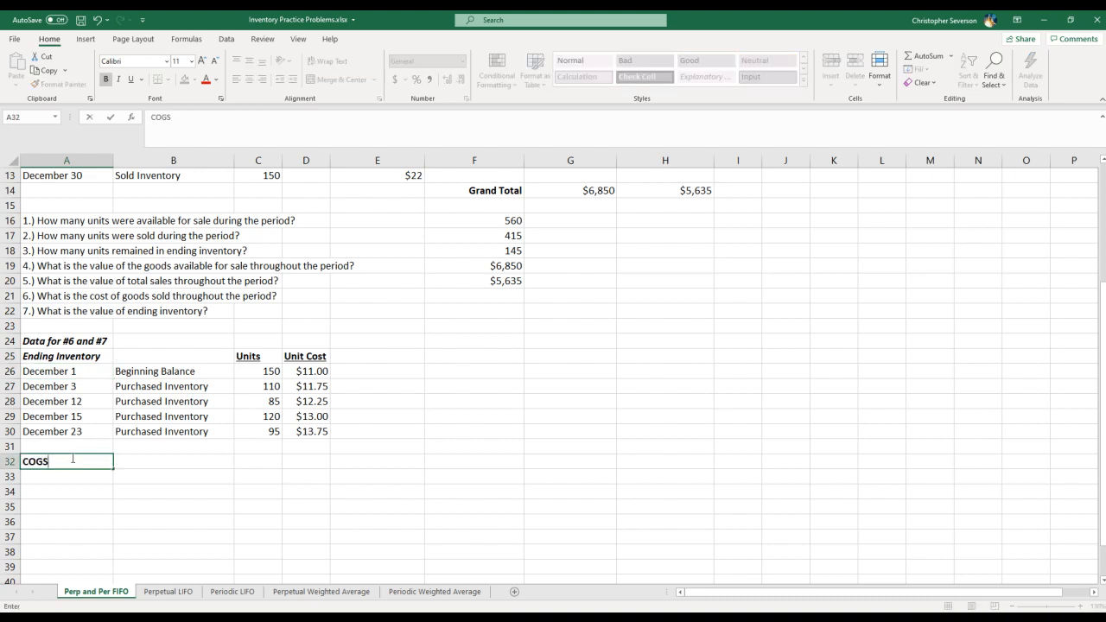
{"action": "key", "text": "Return"}
{"action": "left_click", "coordinate": [72, 459]}
{"action": "key", "text": "ctrl+i"}
{"action": "key", "text": "Down"}
{"action": "key", "text": "Down"}
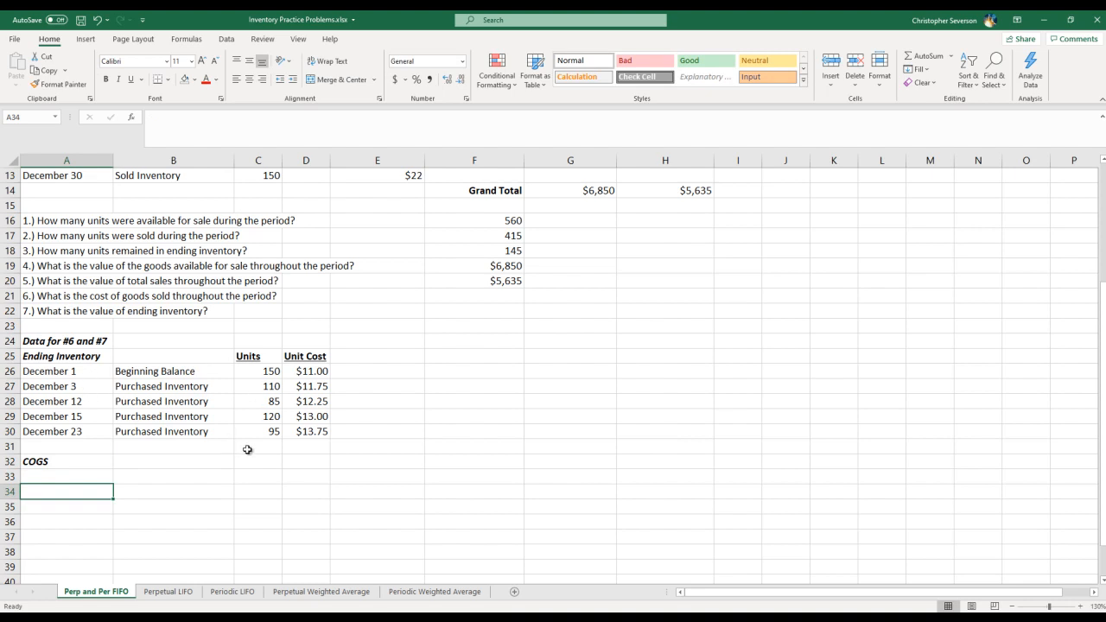
Enter the row label "Total" in B31 under the copied inventory list
{"action": "left_click", "coordinate": [204, 445]}
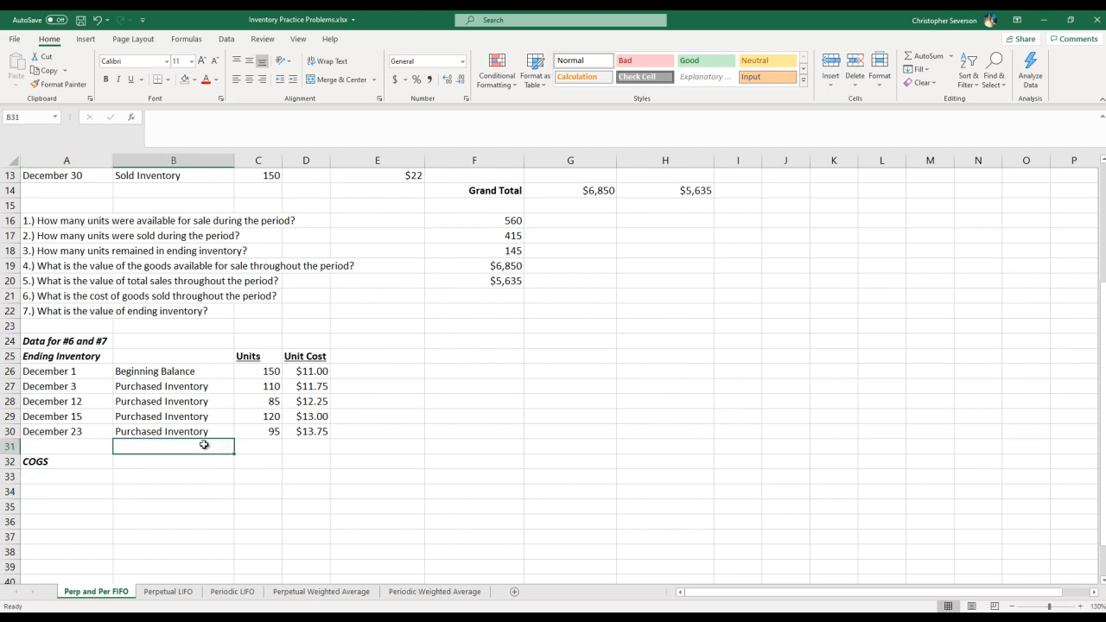
{"action": "type", "text": "Total"}
{"action": "key", "text": "Tab"}
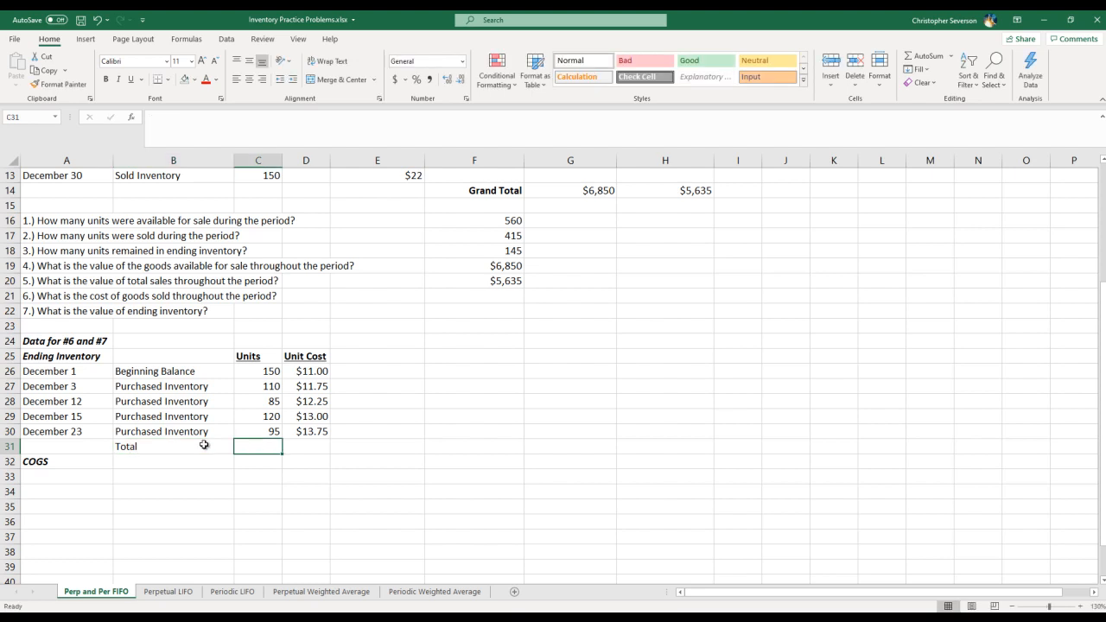
Sum the units in C26:C30 in the Total row at C31
{"action": "type", "text": "=sum("}
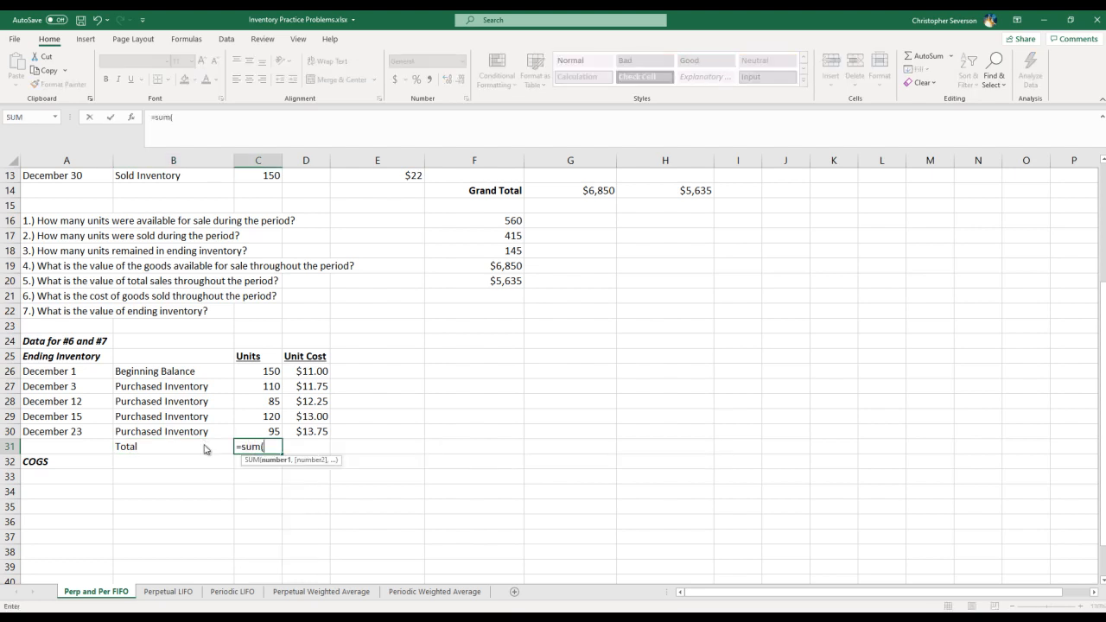
{"action": "left_click_drag", "start_coordinate": [268, 372], "coordinate": [329, 450]}
{"action": "key", "text": "Return"}
Try extending the units total to the Unit Cost column at D31 with the currency format, and clear that cell
{"action": "left_click", "coordinate": [276, 448]}
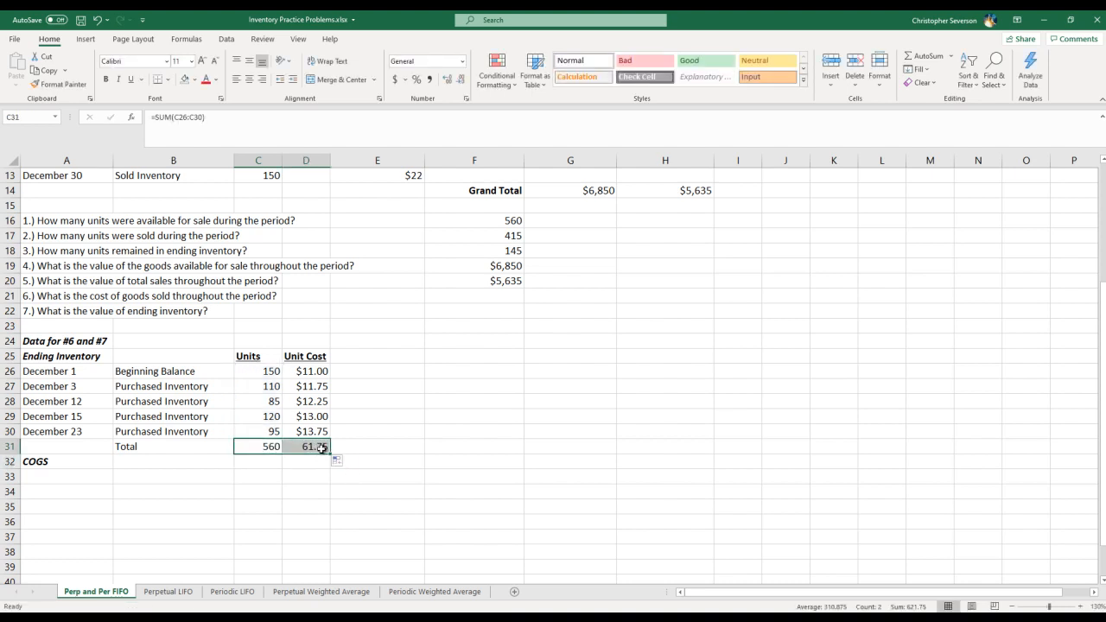
{"action": "left_click", "coordinate": [312, 432]}
{"action": "left_click", "coordinate": [58, 84]}
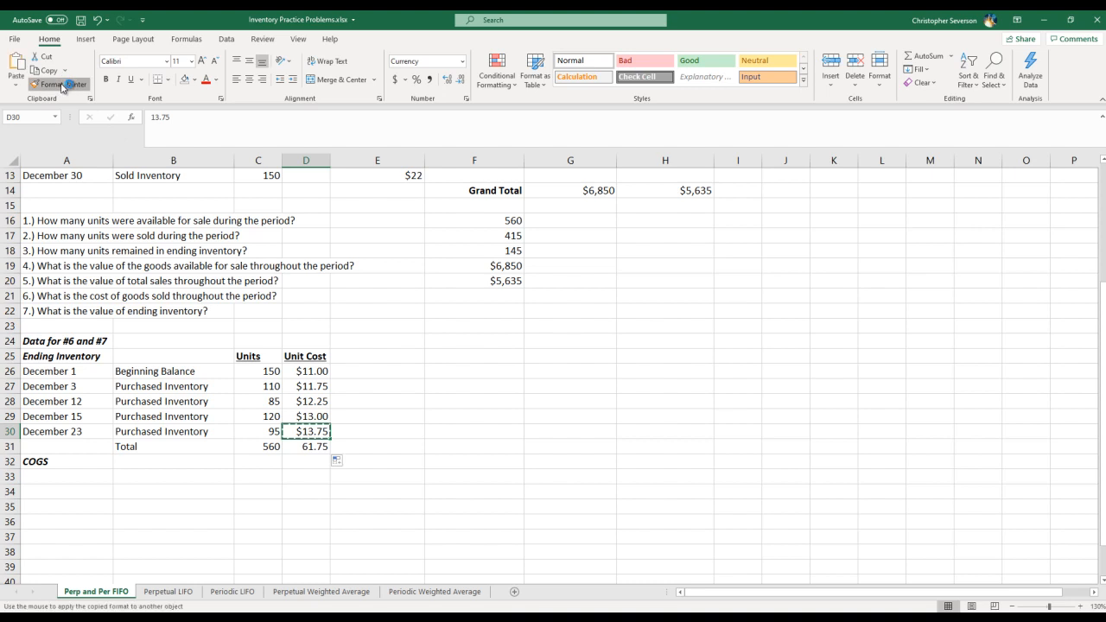
{"action": "left_click", "coordinate": [313, 449]}
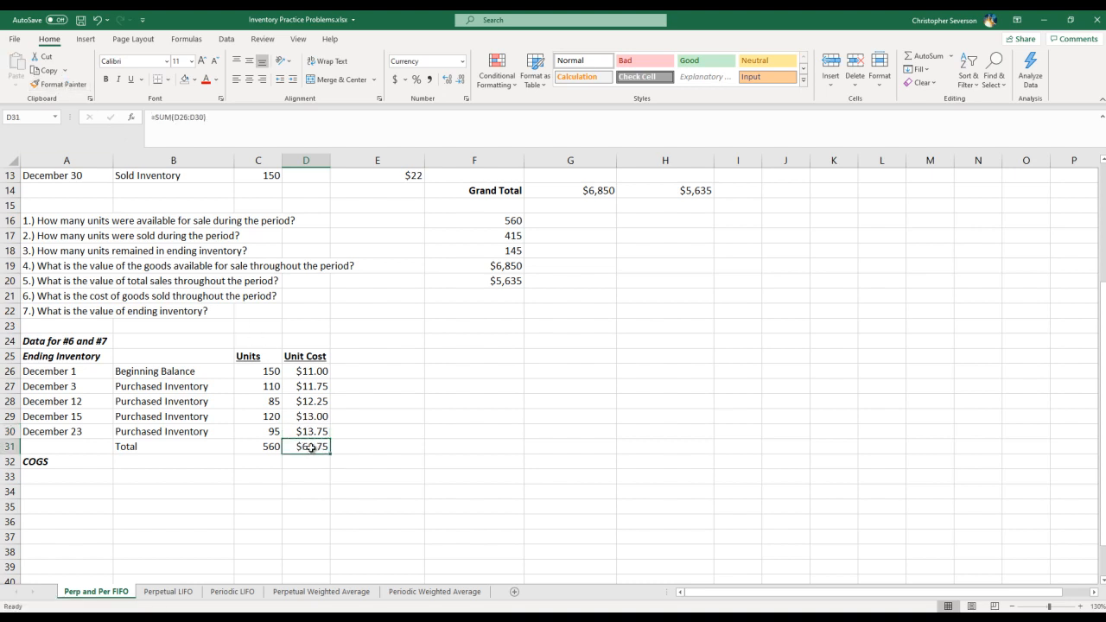
{"action": "key", "text": "Delete"}
Enter a formula in E26 that multiplies the beginning balance units in C26 by the unit cost in D26
{"action": "key", "text": "Right"}
{"action": "key", "text": "Right"}
{"action": "key", "text": "Up"}
{"action": "key", "text": "Up"}
{"action": "key", "text": "Up"}
{"action": "key", "text": "Up"}
{"action": "key", "text": "Up"}
{"action": "key", "text": "Left"}
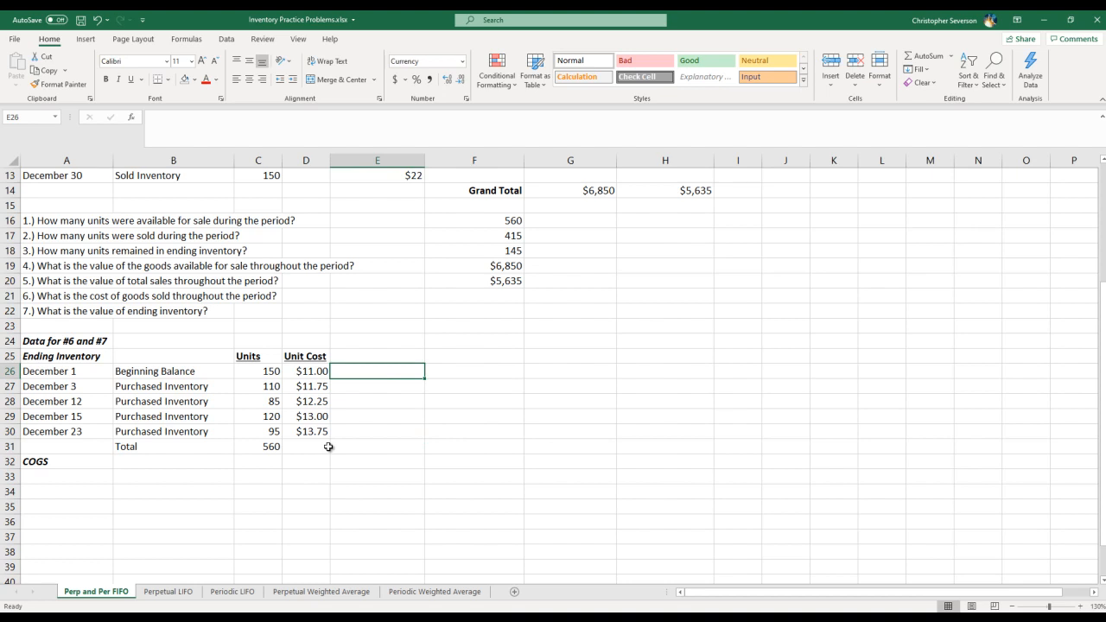
{"action": "type", "text": "="}
{"action": "key", "text": "Left"}
{"action": "key", "text": "Left"}
{"action": "type", "text": "*"}
{"action": "key", "text": "Left"}
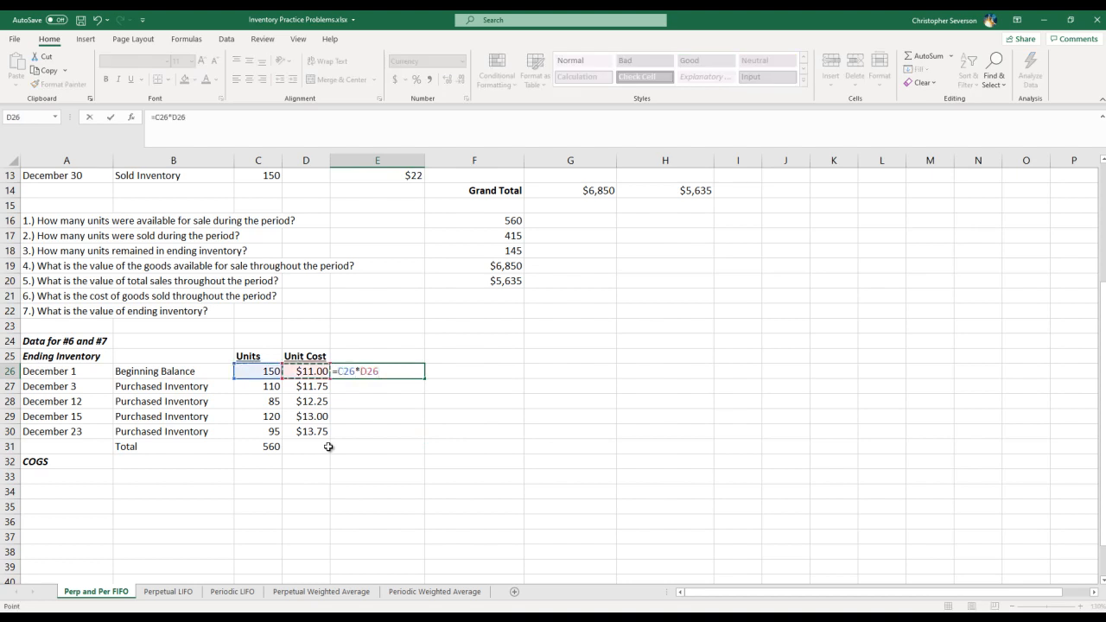
{"action": "key", "text": "Return"}
Enter the heading "Totals" in E25 and make it bold and underlined
{"action": "left_click", "coordinate": [394, 370]}
{"action": "left_click", "coordinate": [393, 356]}
{"action": "key", "text": "ctrl+b"}
{"action": "type", "text": "Tota"}
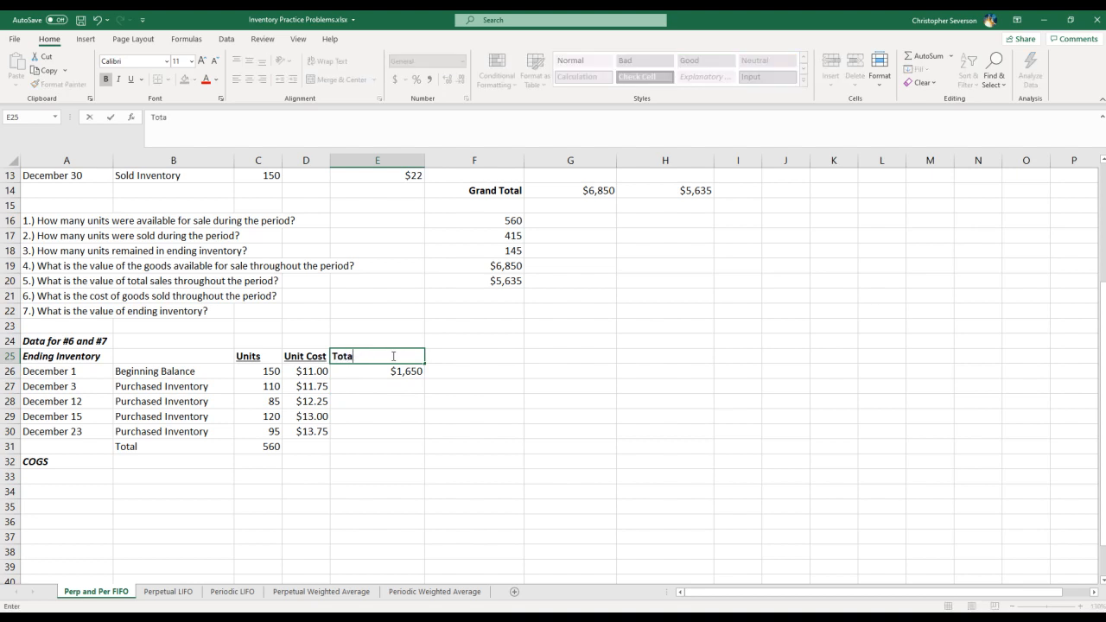
{"action": "type", "text": "klsls"}
{"action": "key", "text": "Return"}
{"action": "left_click", "coordinate": [393, 356]}
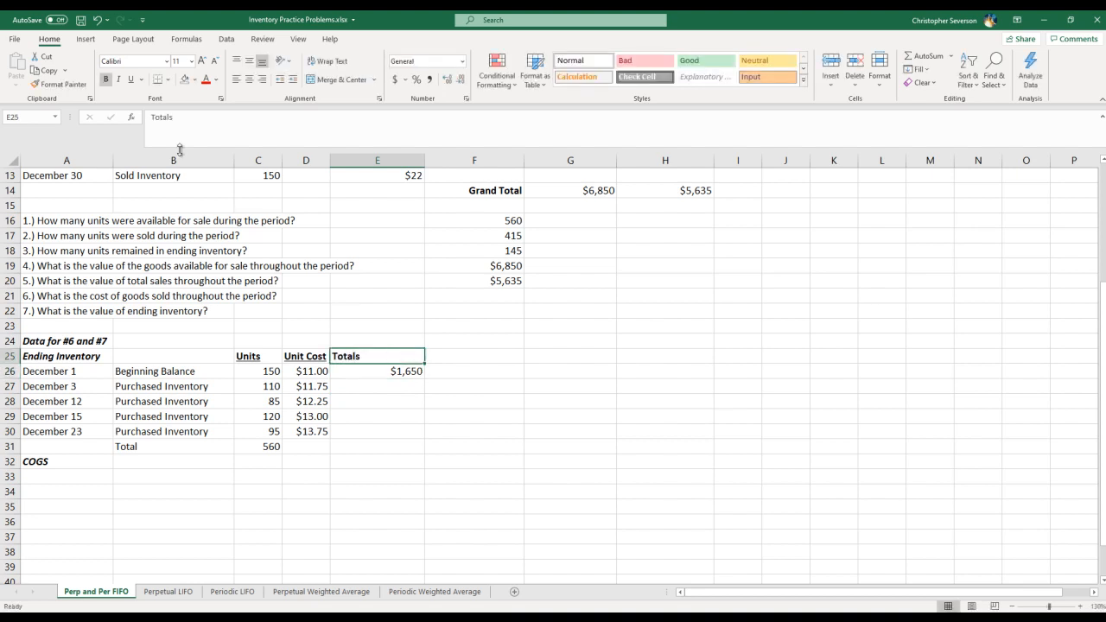
{"action": "left_click", "coordinate": [130, 79]}
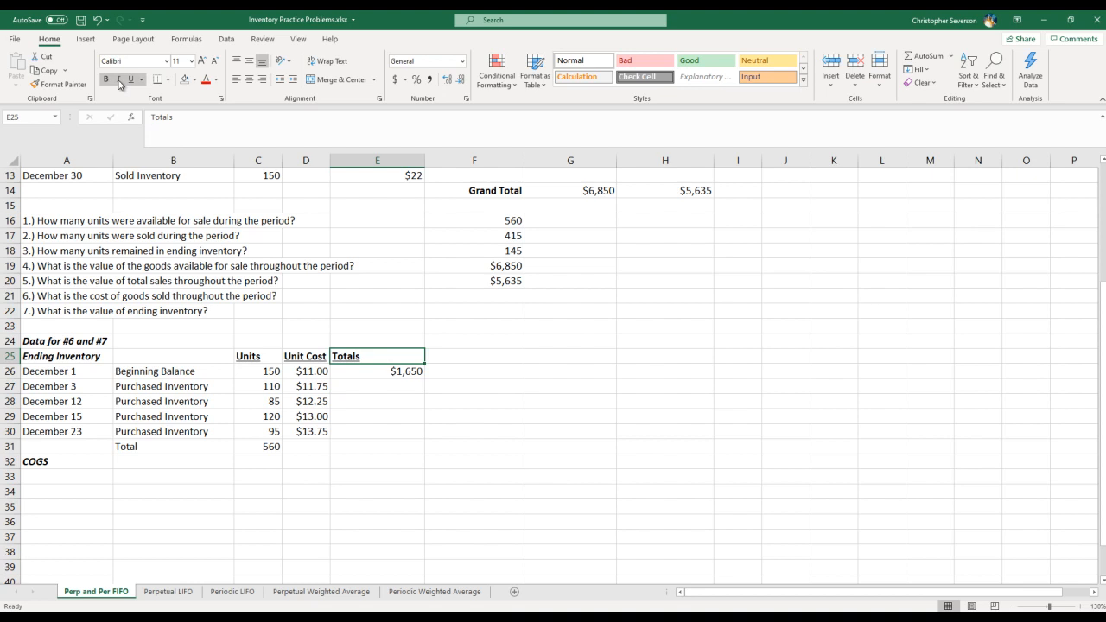
Copy the E26 formula down through E30 and sum E26:E30 in the Total row at E31
{"action": "left_click", "coordinate": [404, 371]}
{"action": "left_click_drag", "start_coordinate": [424, 380], "coordinate": [420, 434]}
{"action": "left_click", "coordinate": [385, 450]}
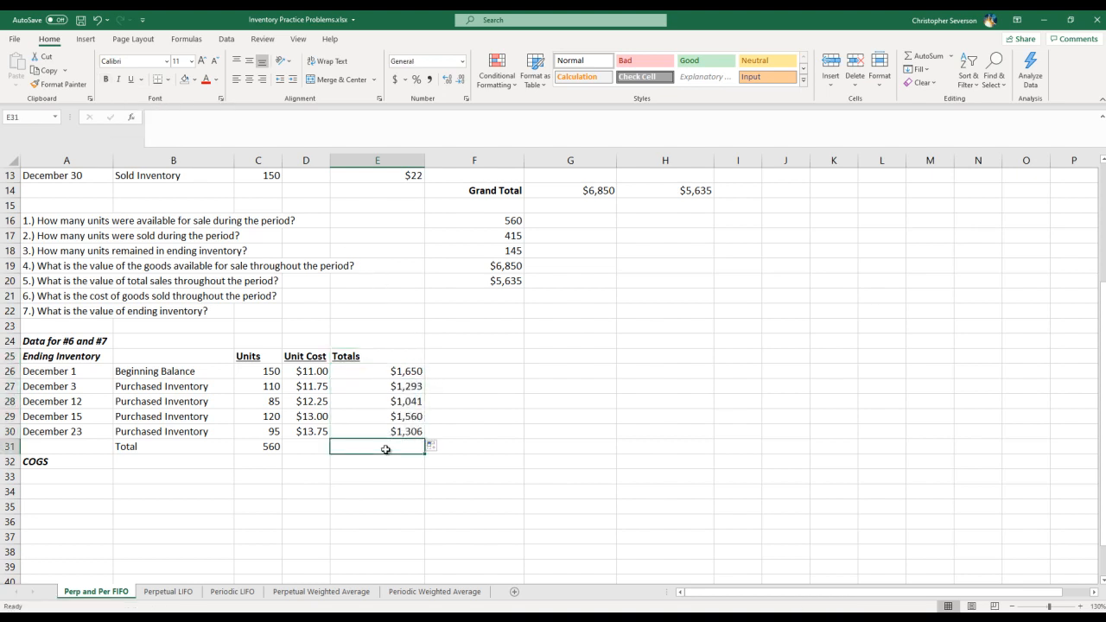
{"action": "type", "text": "=sum("}
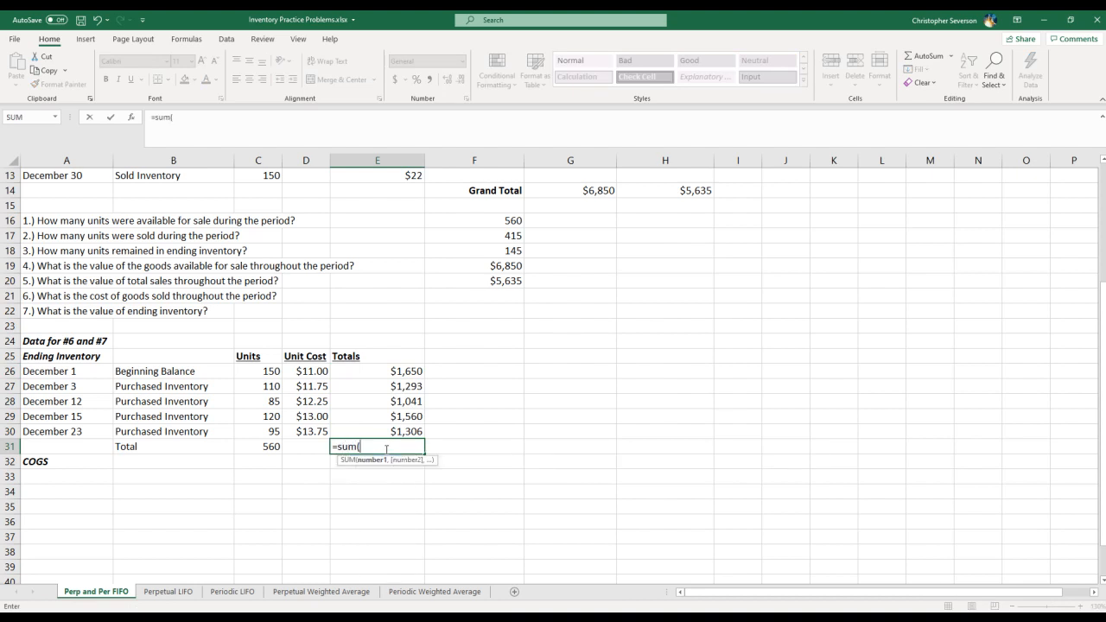
{"action": "left_click_drag", "start_coordinate": [382, 373], "coordinate": [386, 430]}
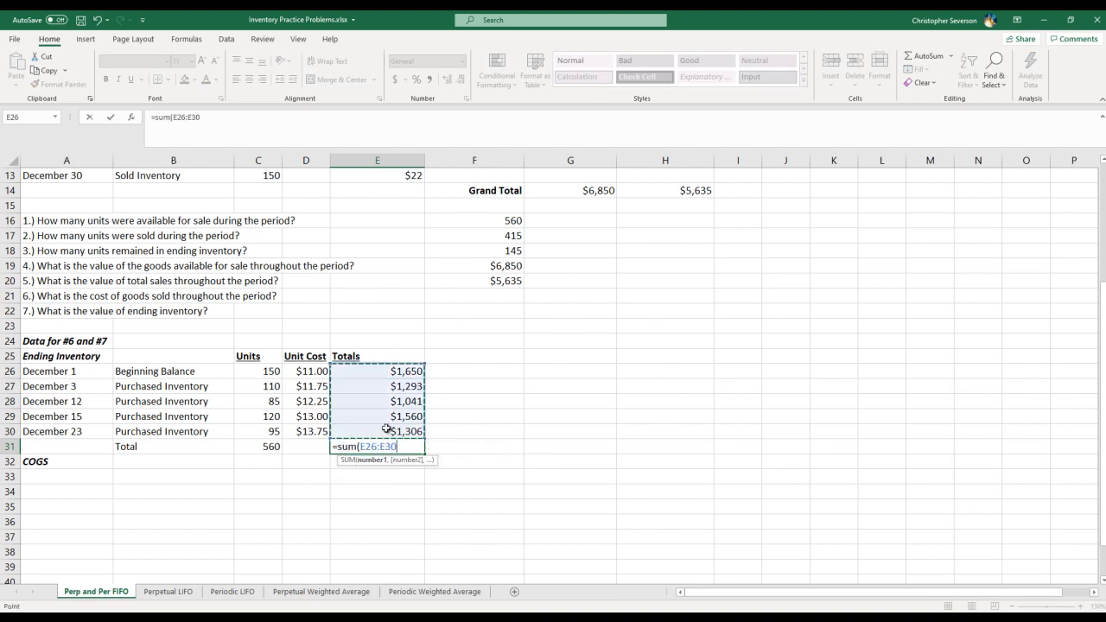
{"action": "key", "text": "Return"}
{"action": "left_click", "coordinate": [388, 444]}
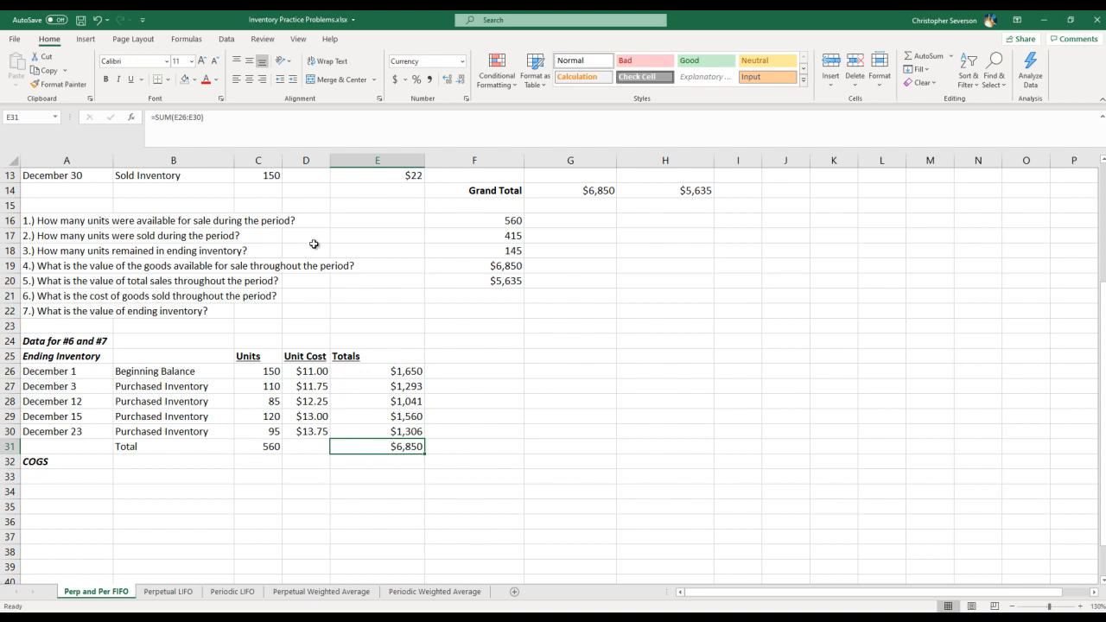
{"action": "left_click", "coordinate": [483, 263]}
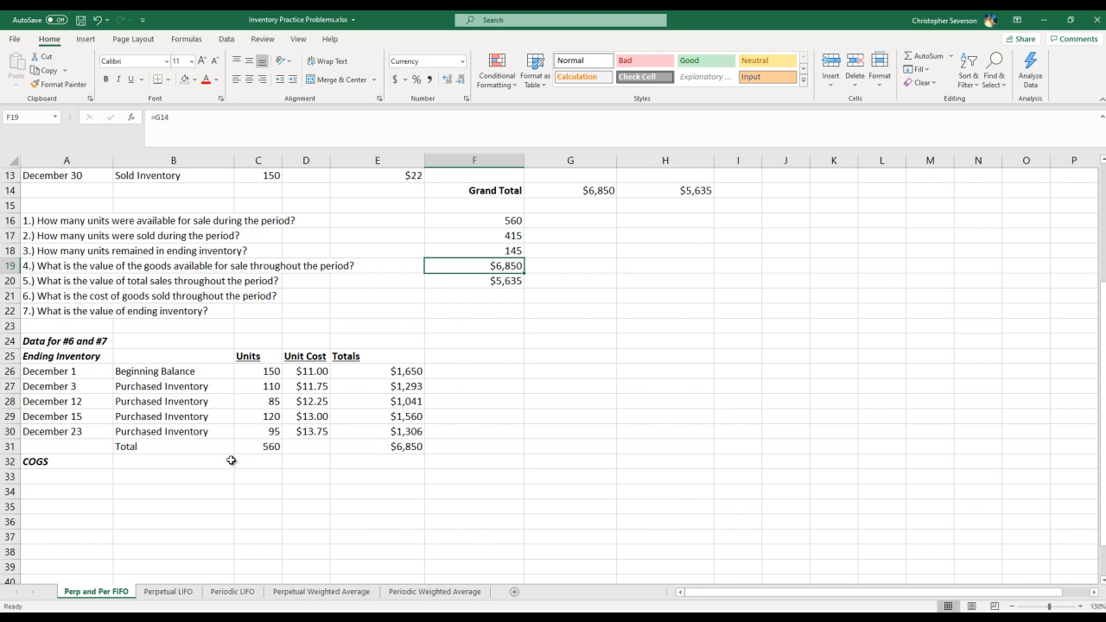
Make the Total row in B31:E31 bold and italic
{"action": "left_click_drag", "start_coordinate": [208, 447], "coordinate": [381, 448]}
{"action": "left_click", "coordinate": [118, 79]}
{"action": "left_click", "coordinate": [106, 79]}
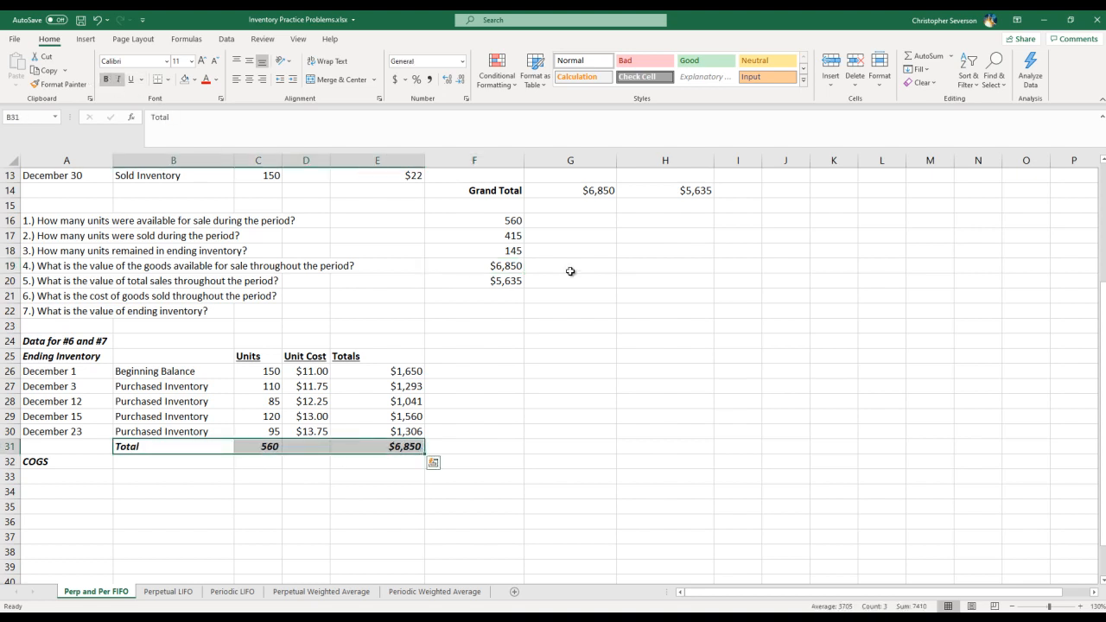
{"action": "left_click", "coordinate": [568, 403]}
Insert a blank row above the COGS heading
{"action": "right_click", "coordinate": [10, 462]}
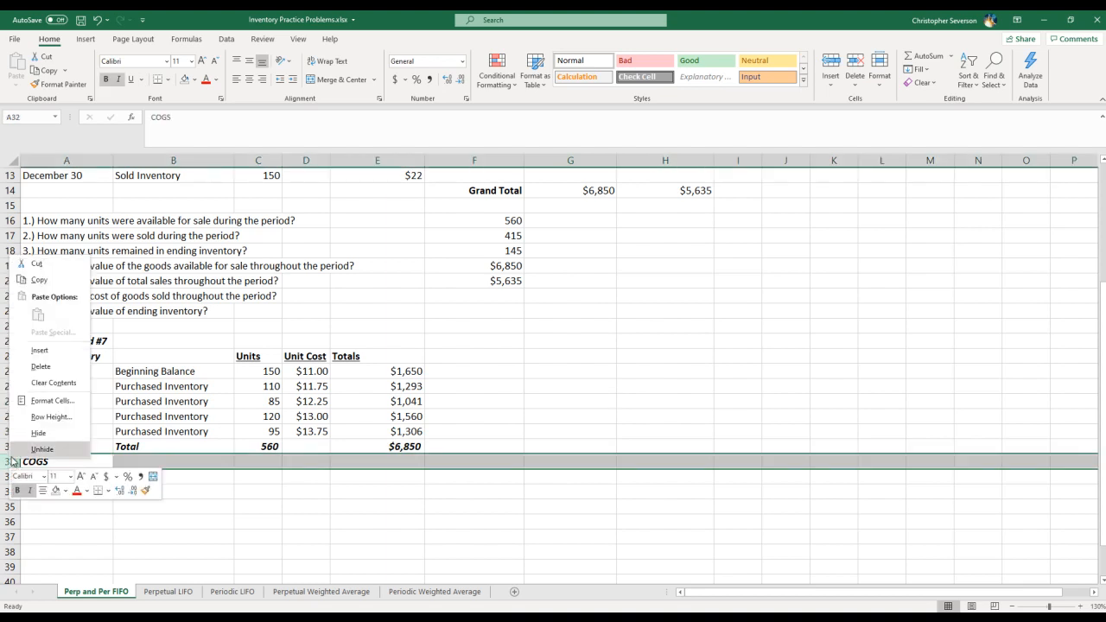
{"action": "left_click", "coordinate": [39, 350]}
{"action": "left_click", "coordinate": [226, 522]}
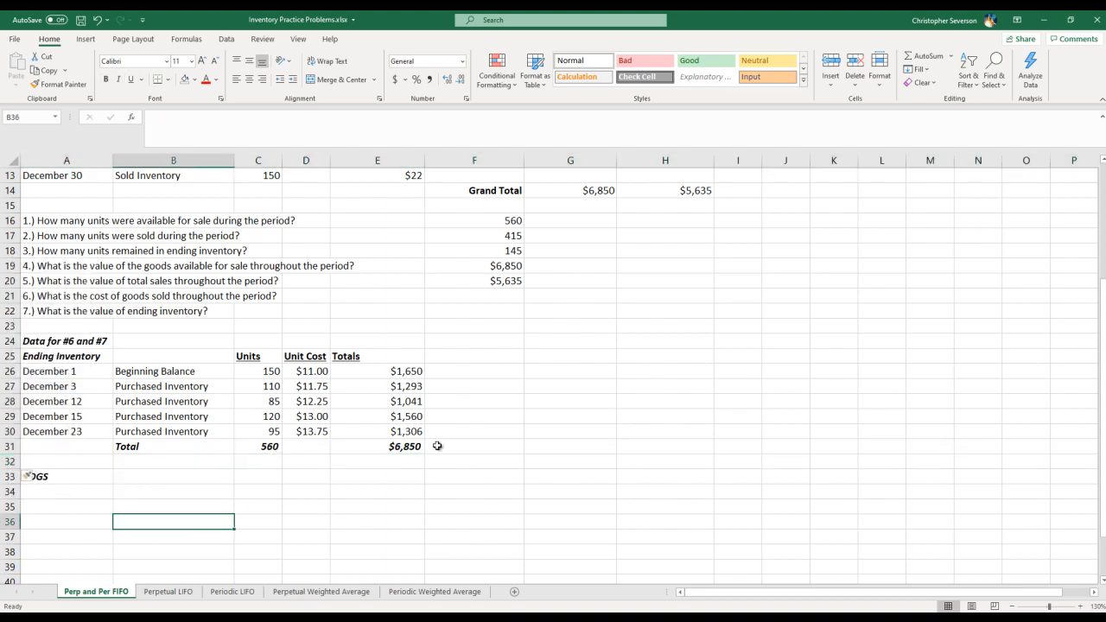
Enter the label "December 7th Sale" in A34 under the COGS heading
{"action": "left_click", "coordinate": [308, 451]}
{"action": "scroll", "coordinate": [279, 431], "scroll_direction": "up", "scroll_amount": 4}
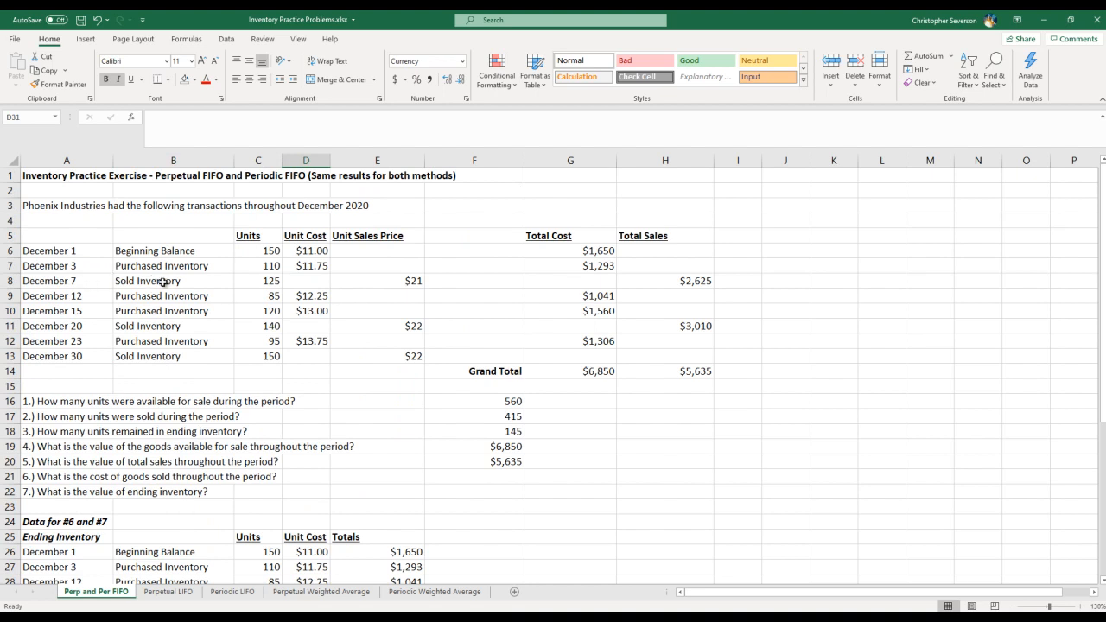
{"action": "scroll", "coordinate": [162, 282], "scroll_direction": "down", "scroll_amount": 4}
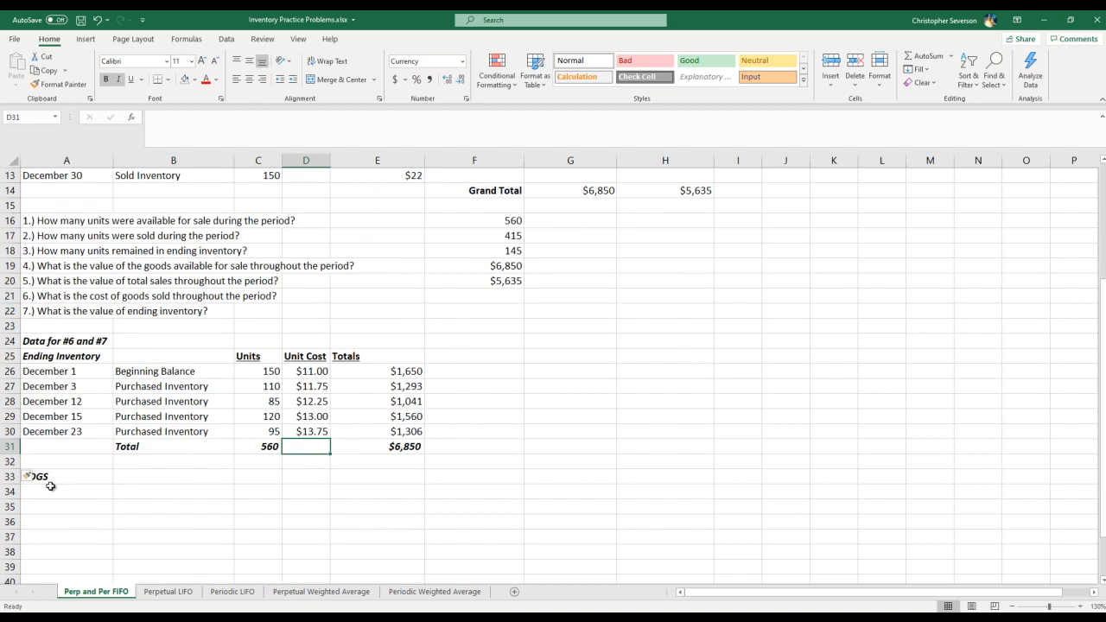
{"action": "left_click", "coordinate": [51, 487]}
{"action": "type", "text": "December 7th Sale"}
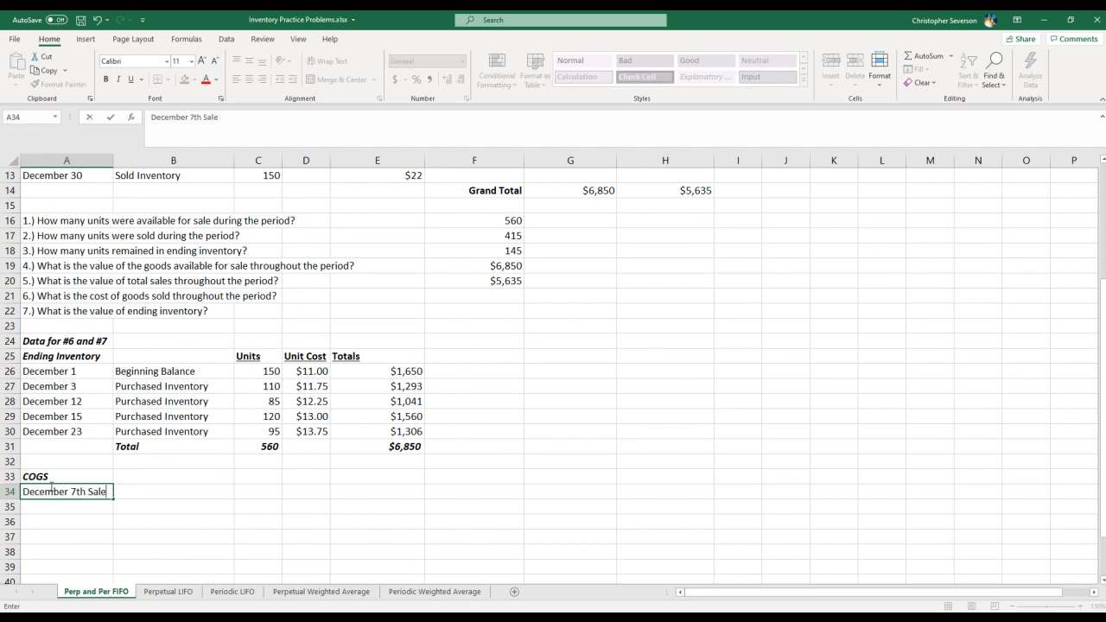
{"action": "key", "text": "Return"}
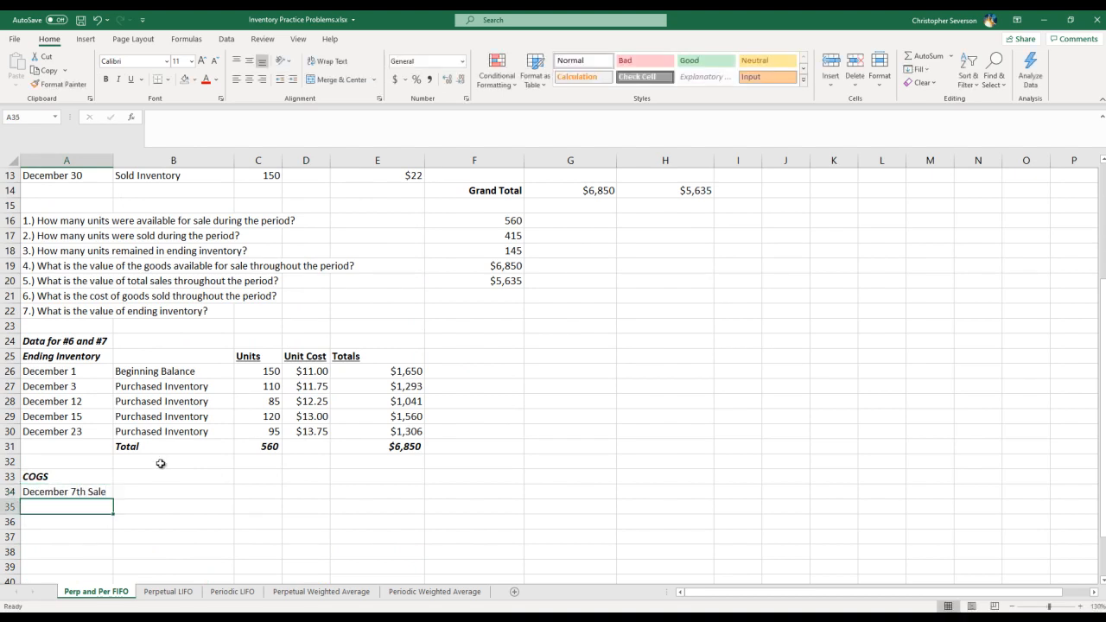
Examine the units and unit costs in the transaction list and the beginning balance to find the cost layer for the December 7 sale
{"action": "scroll", "coordinate": [226, 440], "scroll_direction": "up", "scroll_amount": 4}
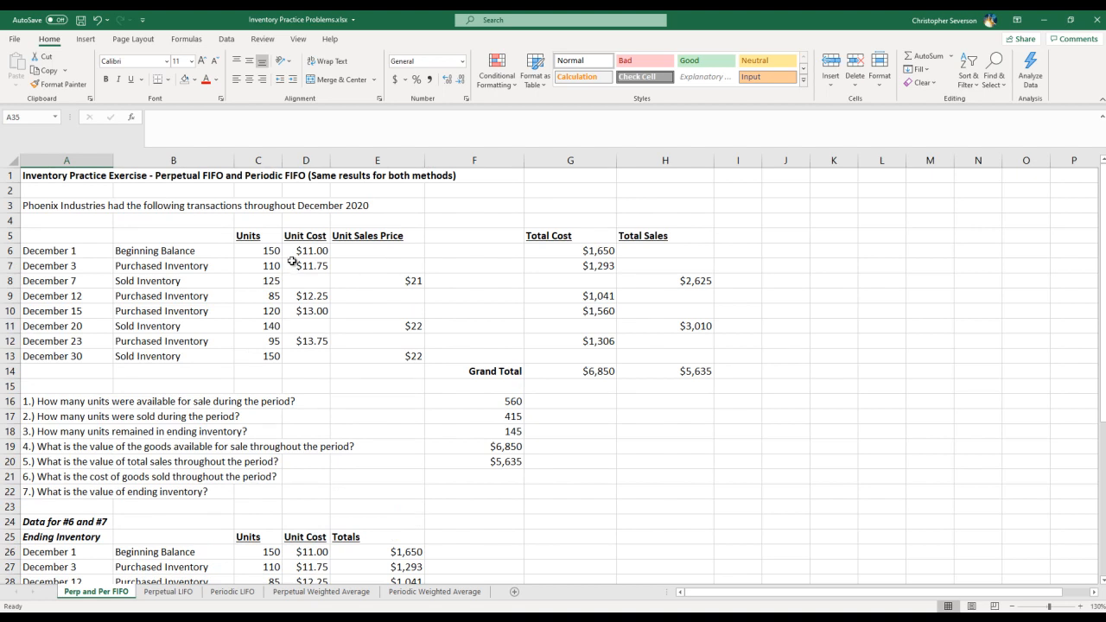
{"action": "left_click_drag", "start_coordinate": [305, 251], "coordinate": [309, 343]}
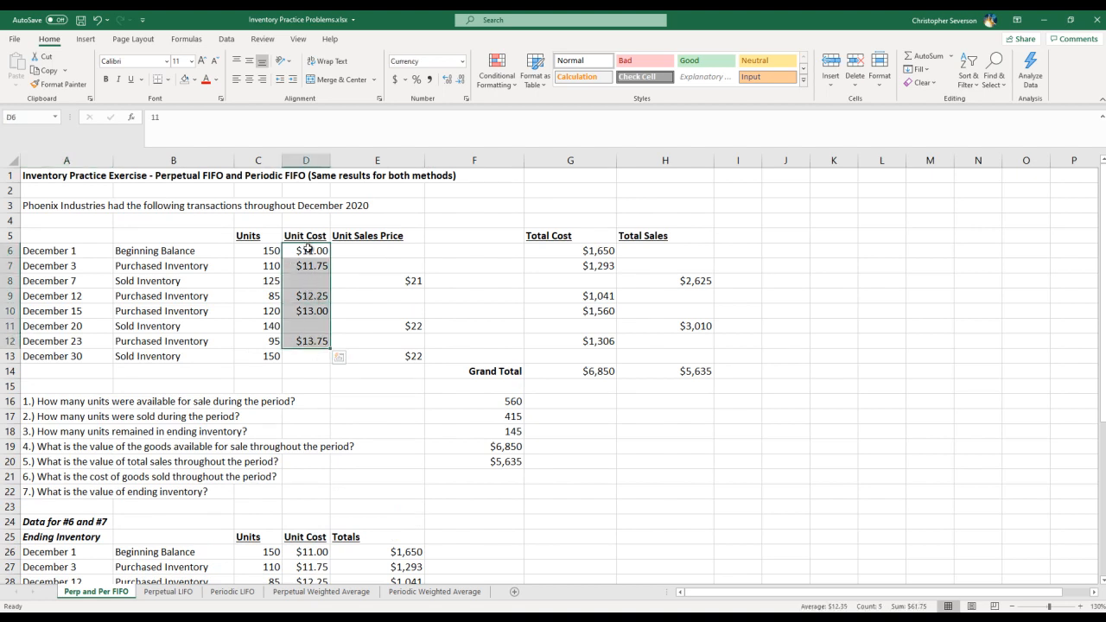
{"action": "left_click", "coordinate": [306, 253]}
{"action": "left_click", "coordinate": [313, 309]}
{"action": "left_click", "coordinate": [320, 329]}
{"action": "left_click", "coordinate": [304, 344]}
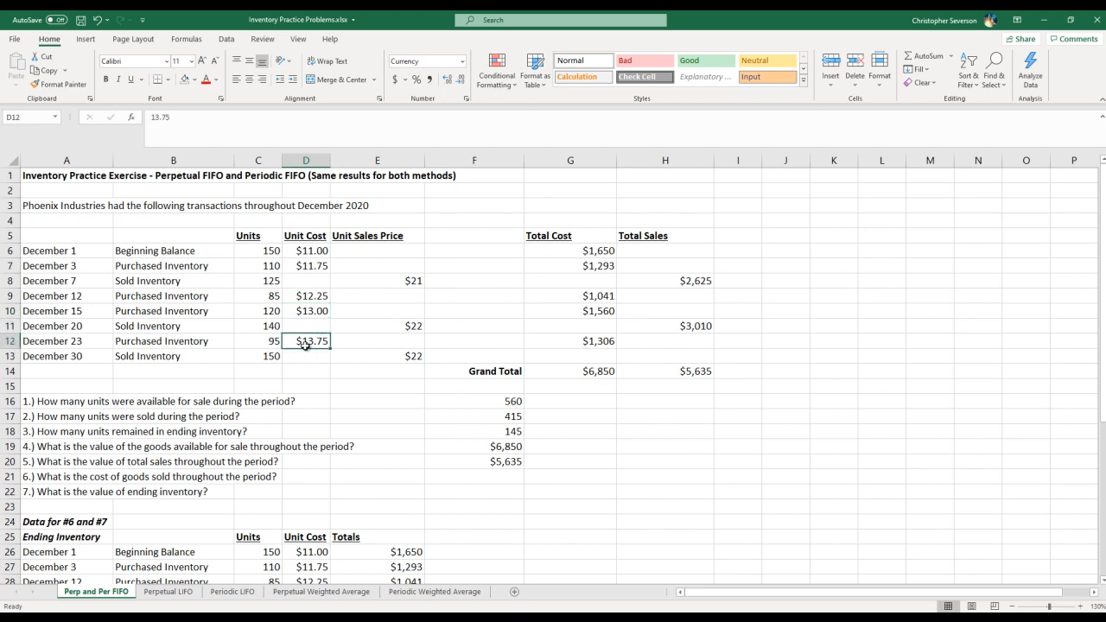
{"action": "left_click", "coordinate": [306, 252]}
{"action": "left_click_drag", "start_coordinate": [306, 252], "coordinate": [300, 341]}
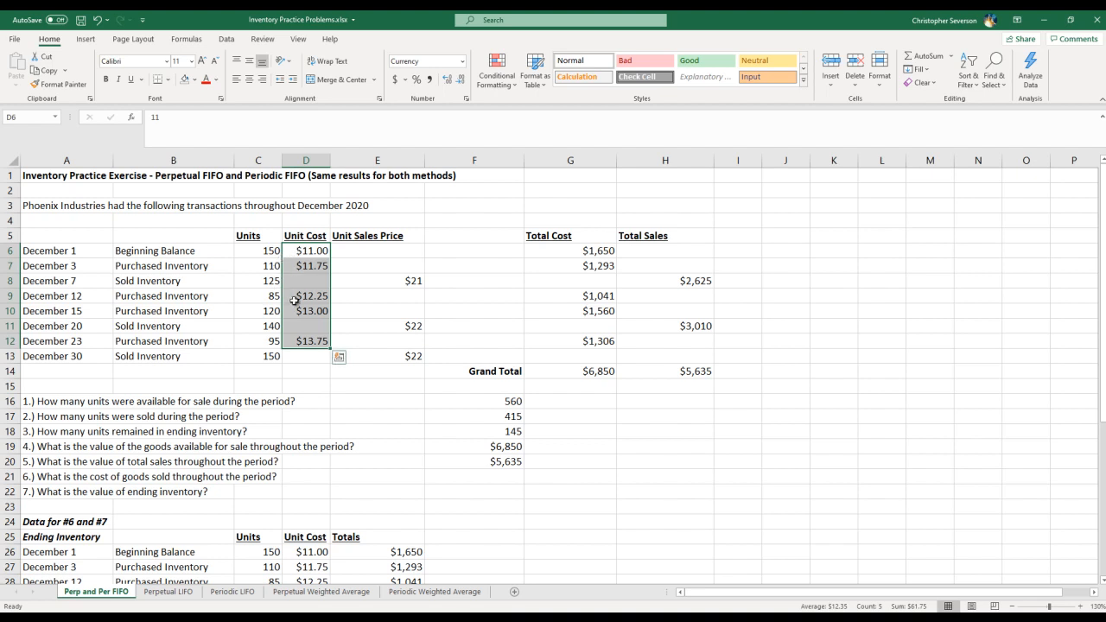
{"action": "left_click_drag", "start_coordinate": [265, 252], "coordinate": [296, 251]}
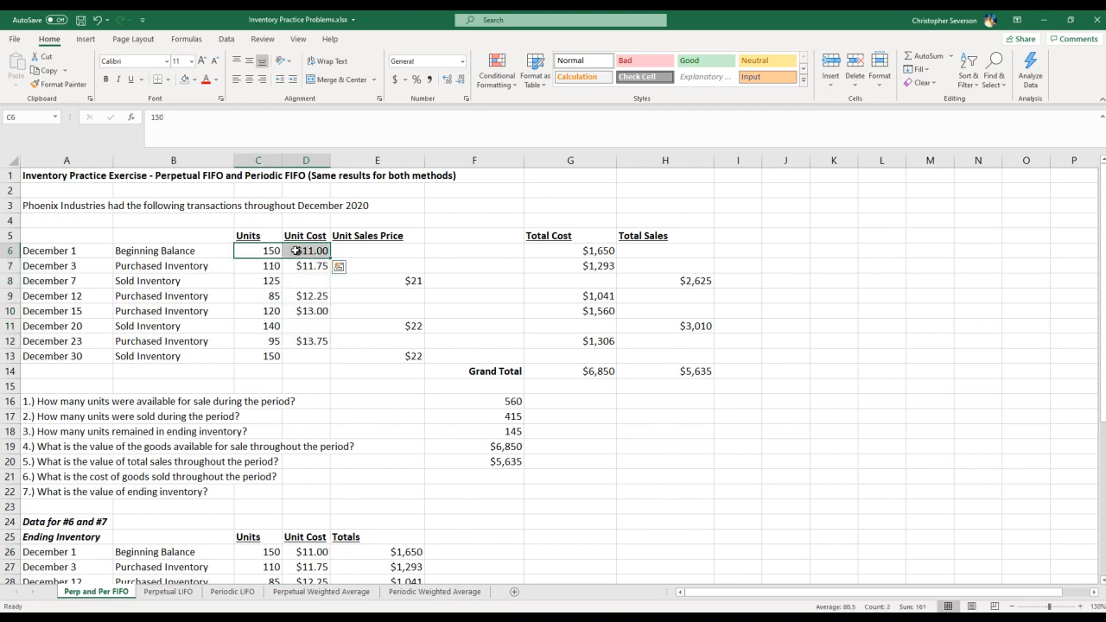
{"action": "scroll", "coordinate": [308, 267], "scroll_direction": "down", "scroll_amount": 1}
{"action": "scroll", "coordinate": [302, 275], "scroll_direction": "up", "scroll_amount": 1}
{"action": "left_click", "coordinate": [373, 298]}
{"action": "scroll", "coordinate": [380, 311], "scroll_direction": "down", "scroll_amount": 3}
{"action": "scroll", "coordinate": [408, 321], "scroll_direction": "up", "scroll_amount": 3}
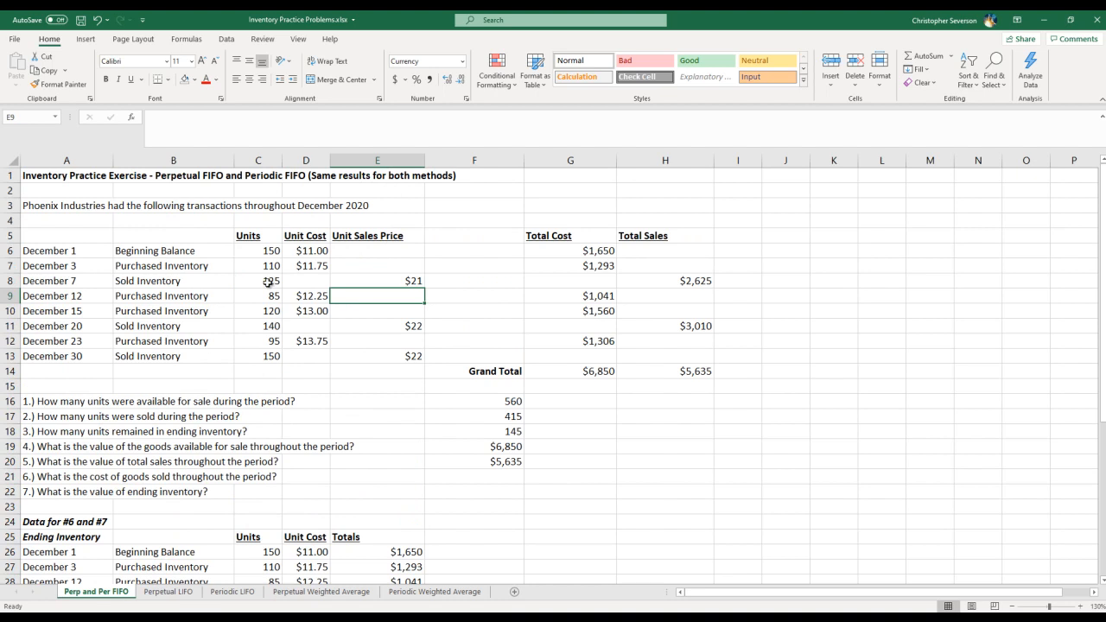
{"action": "scroll", "coordinate": [269, 281], "scroll_direction": "down", "scroll_amount": 4}
{"action": "left_click_drag", "start_coordinate": [163, 373], "coordinate": [264, 370]}
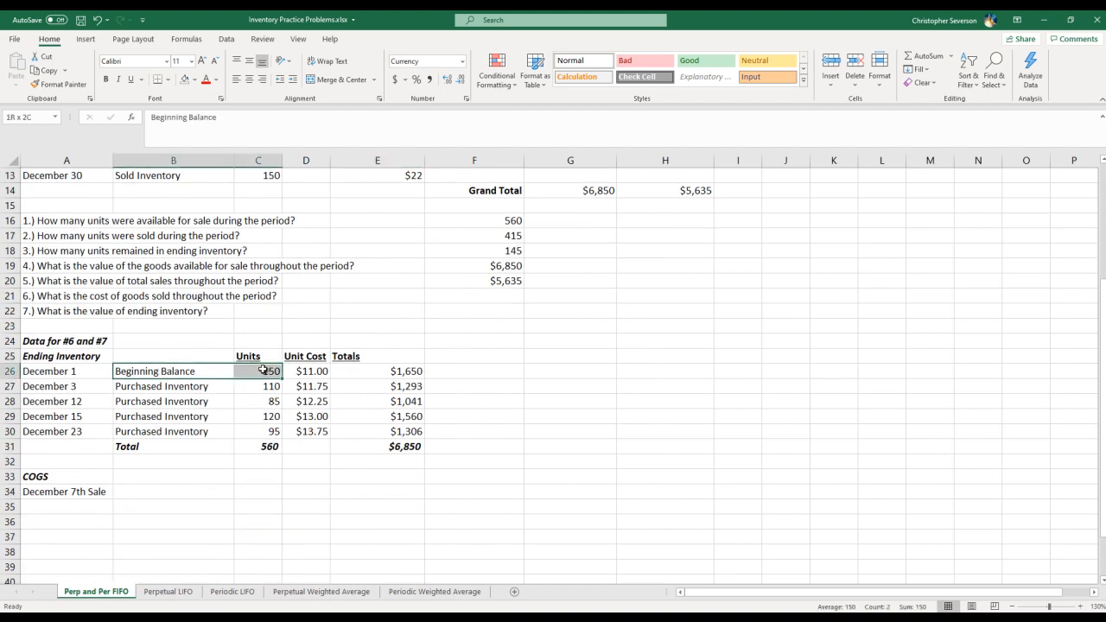
Enter the heading "From" in B33 and the source "December 1st BI" in B34 for the December 7th sale
{"action": "left_click", "coordinate": [137, 488]}
{"action": "key", "text": "Up"}
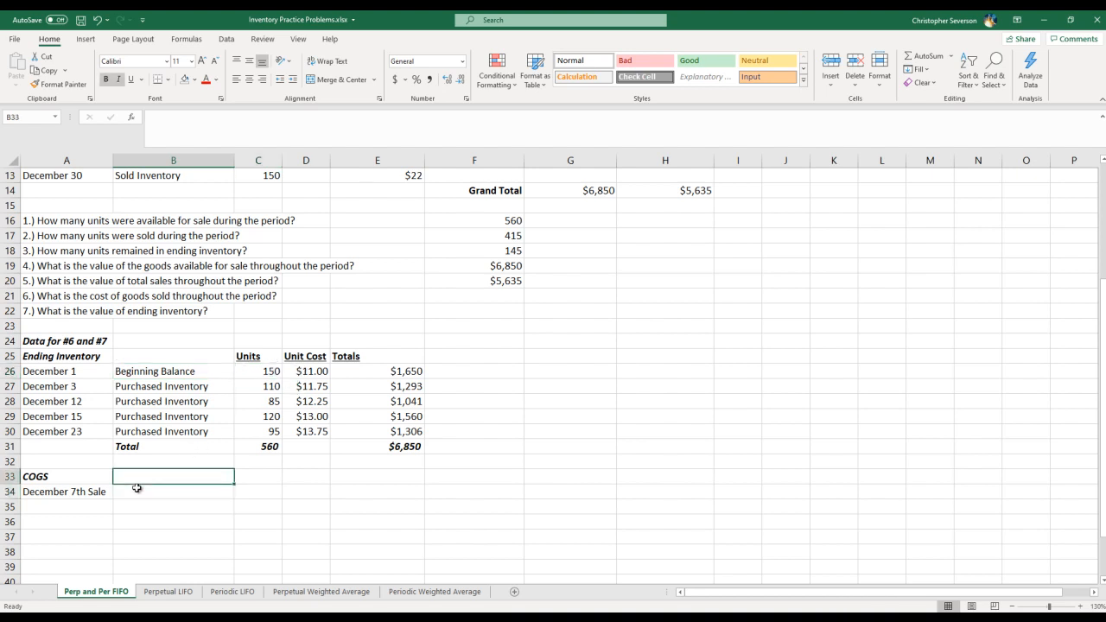
{"action": "type", "text": "From"}
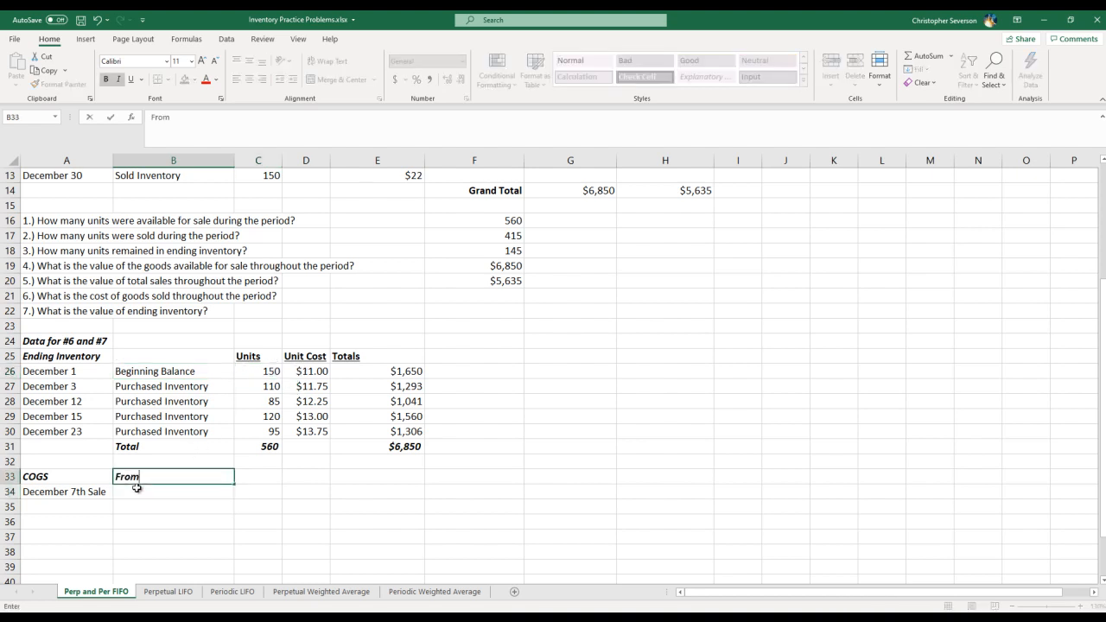
{"action": "key", "text": "Return"}
{"action": "type", "text": "December 1st Bl"}
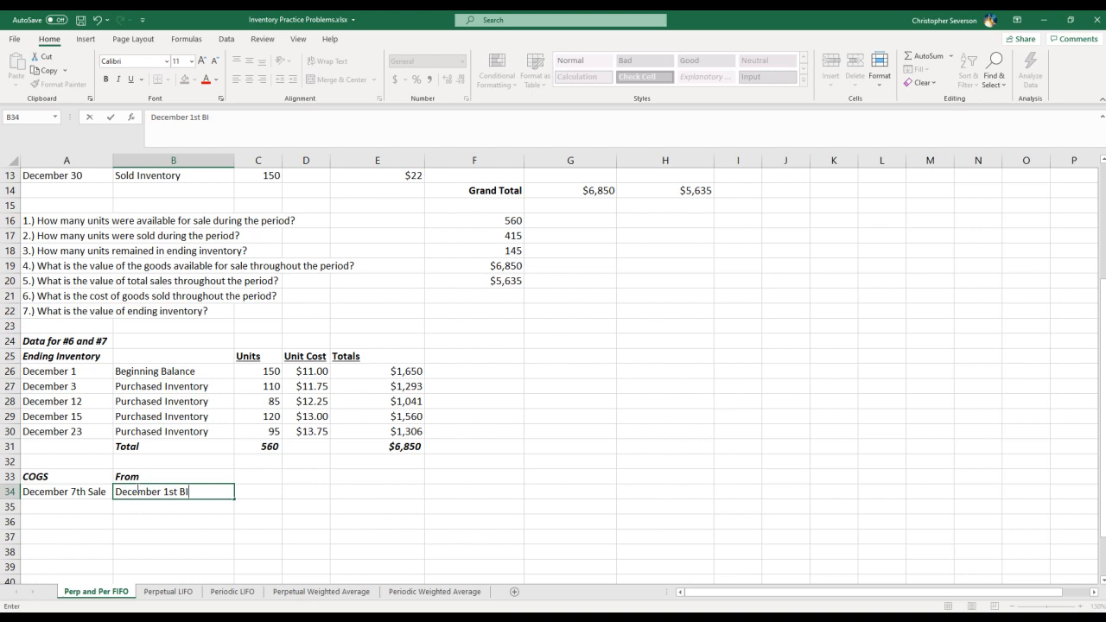
{"action": "key", "text": "Tab"}
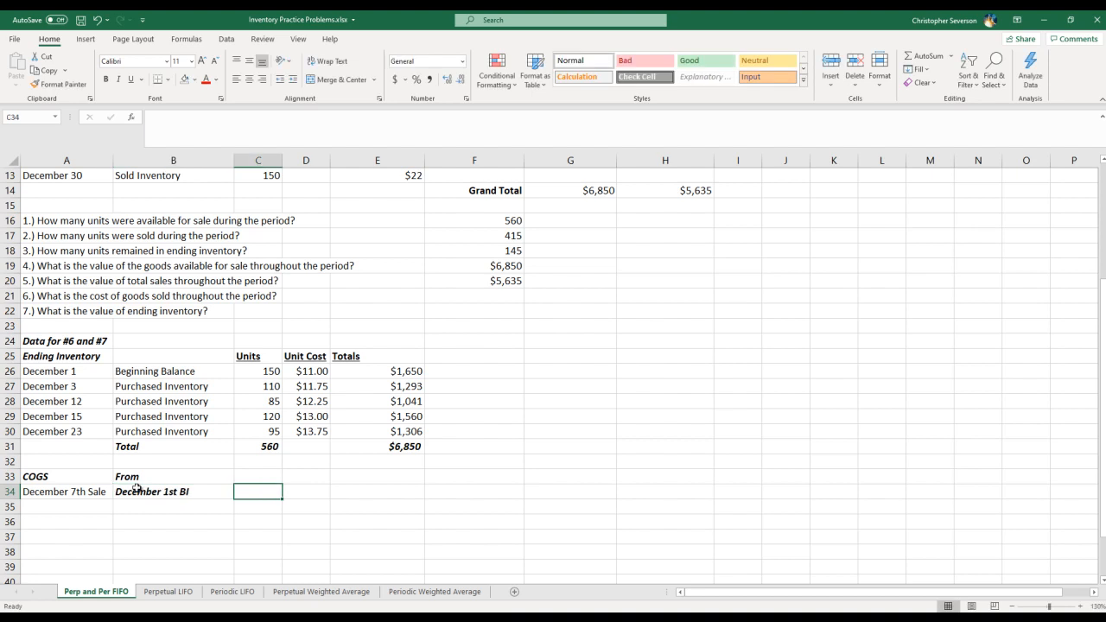
Enter 125 units in C34 for the December 7th sale
{"action": "scroll", "coordinate": [143, 471], "scroll_direction": "up", "scroll_amount": 4}
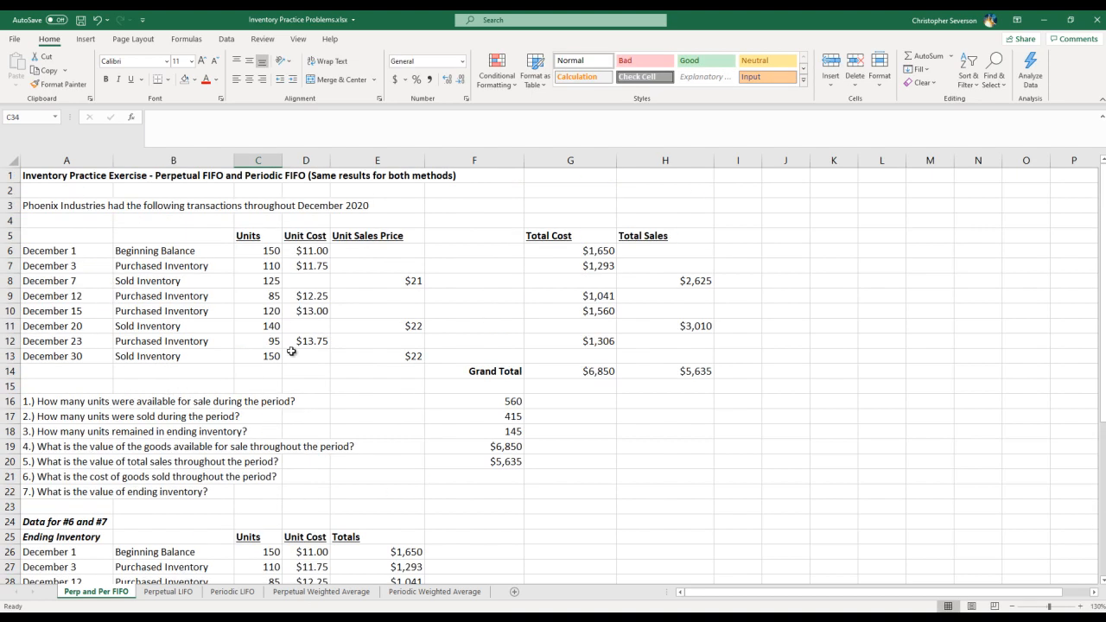
{"action": "scroll", "coordinate": [318, 467], "scroll_direction": "down", "scroll_amount": 5}
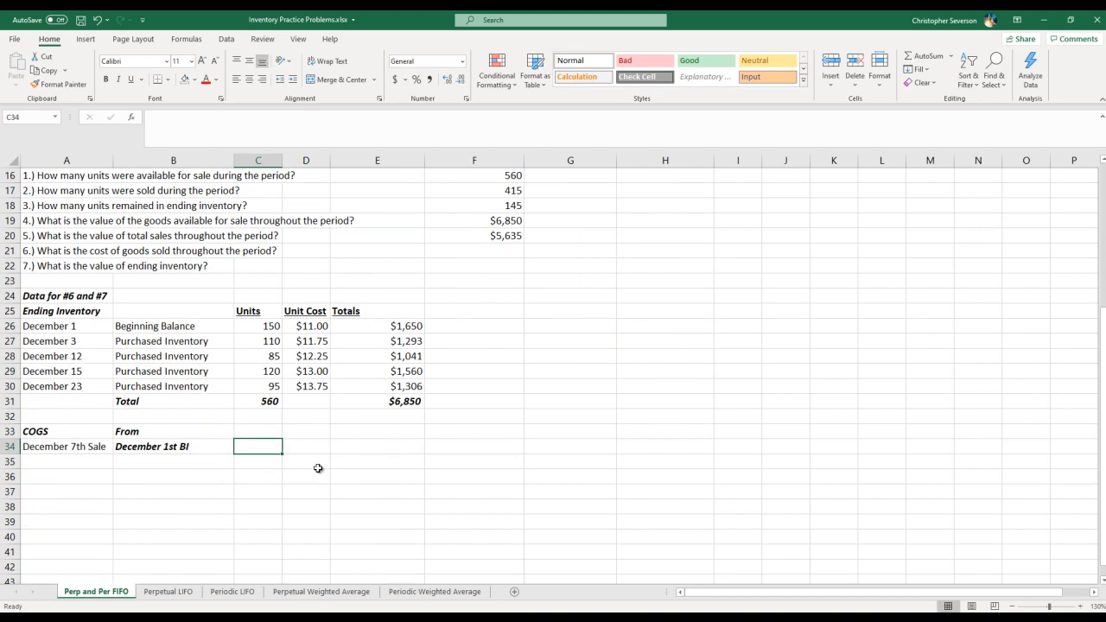
{"action": "type", "text": "125"}
{"action": "key", "text": "Tab"}
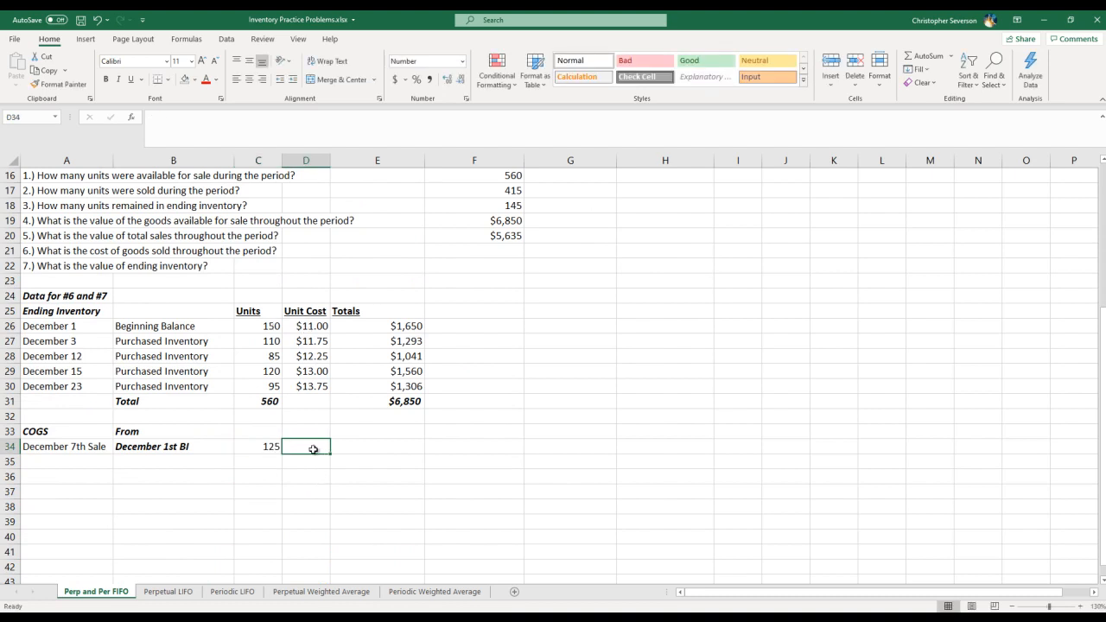
Enter the unit cost 11 in D34 and reduce the December 1 beginning balance in C26 to 25 units
{"action": "type", "text": "11"}
{"action": "key", "text": "Return"}
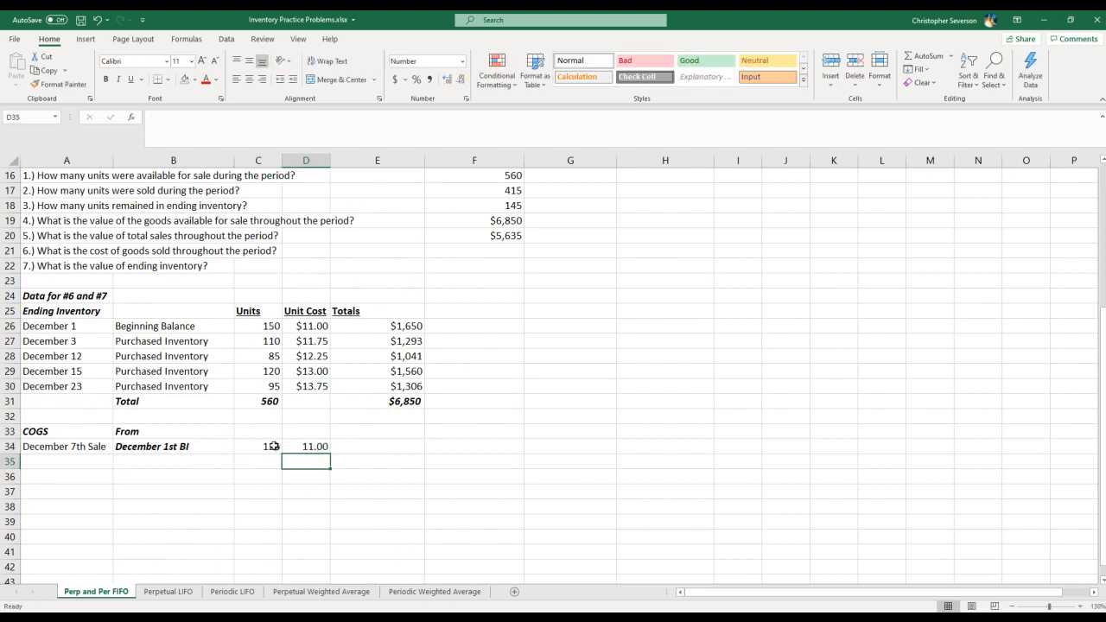
{"action": "left_click", "coordinate": [271, 326]}
{"action": "type", "text": "25"}
{"action": "key", "text": "Return"}
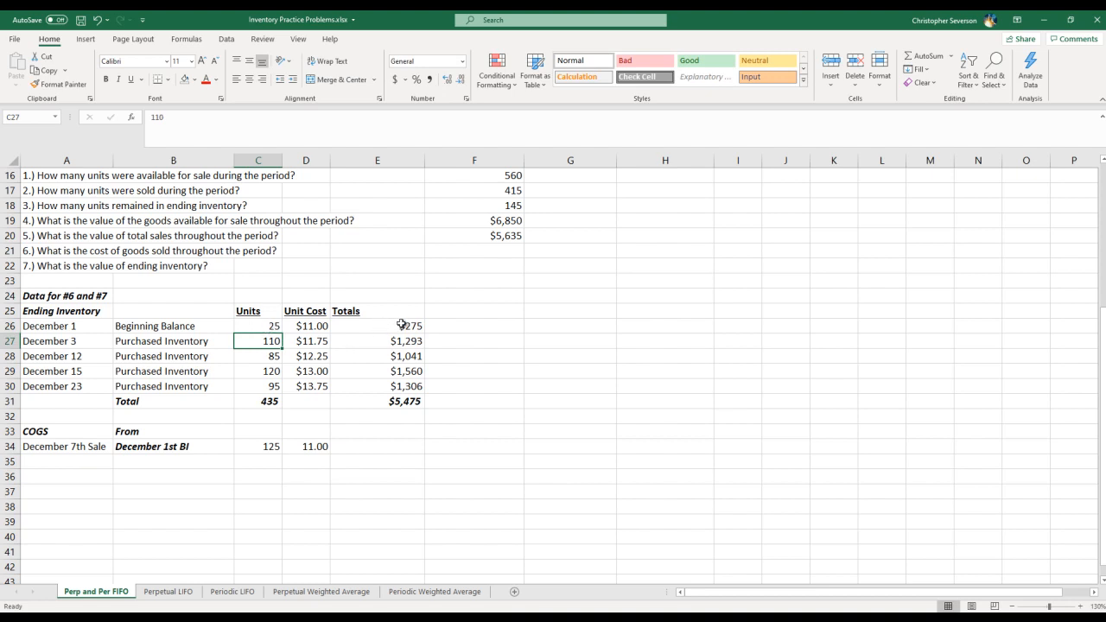
Calculate the December 7th sale's cost in E34 with the formula =C34*D34
{"action": "left_click", "coordinate": [377, 443]}
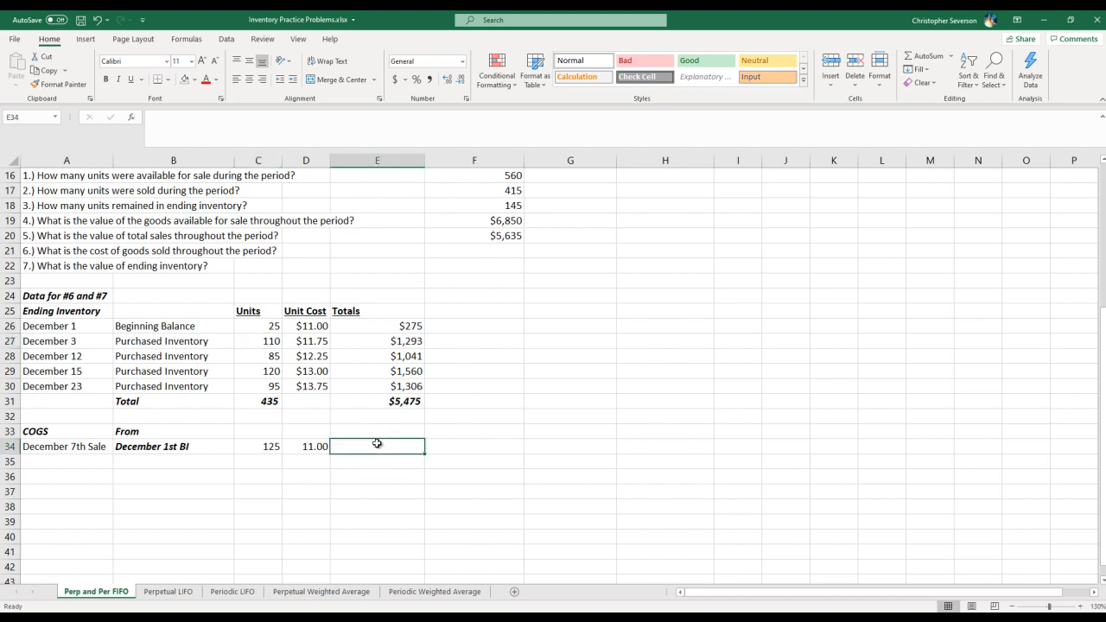
{"action": "type", "text": "="}
{"action": "key", "text": "Left"}
{"action": "key", "text": "Left"}
{"action": "type", "text": "*"}
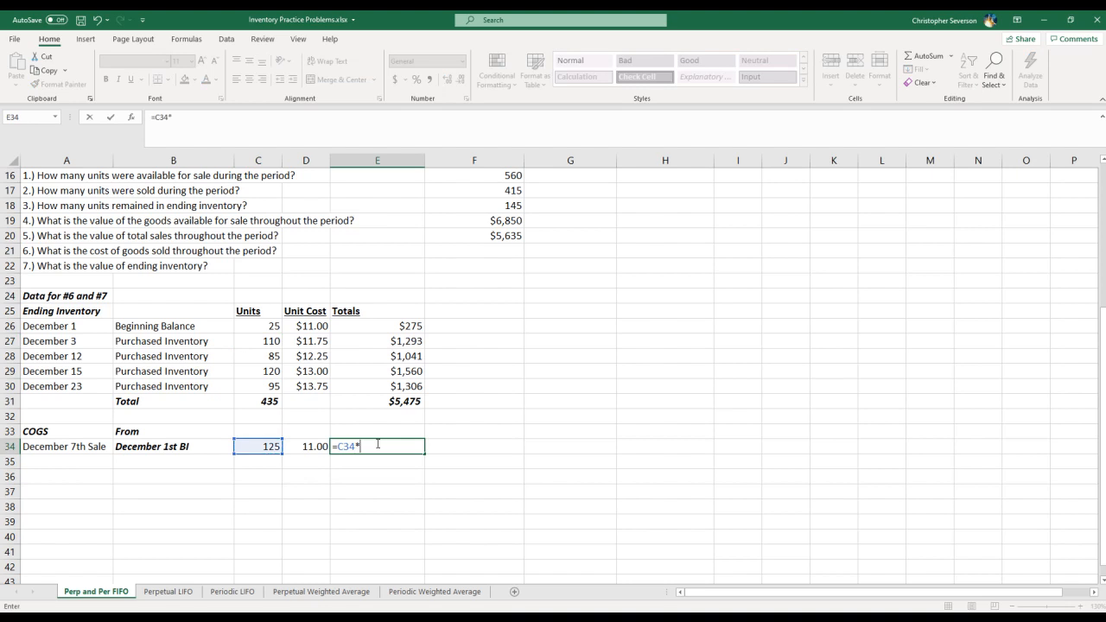
{"action": "key", "text": "Left"}
{"action": "key", "text": "Return"}
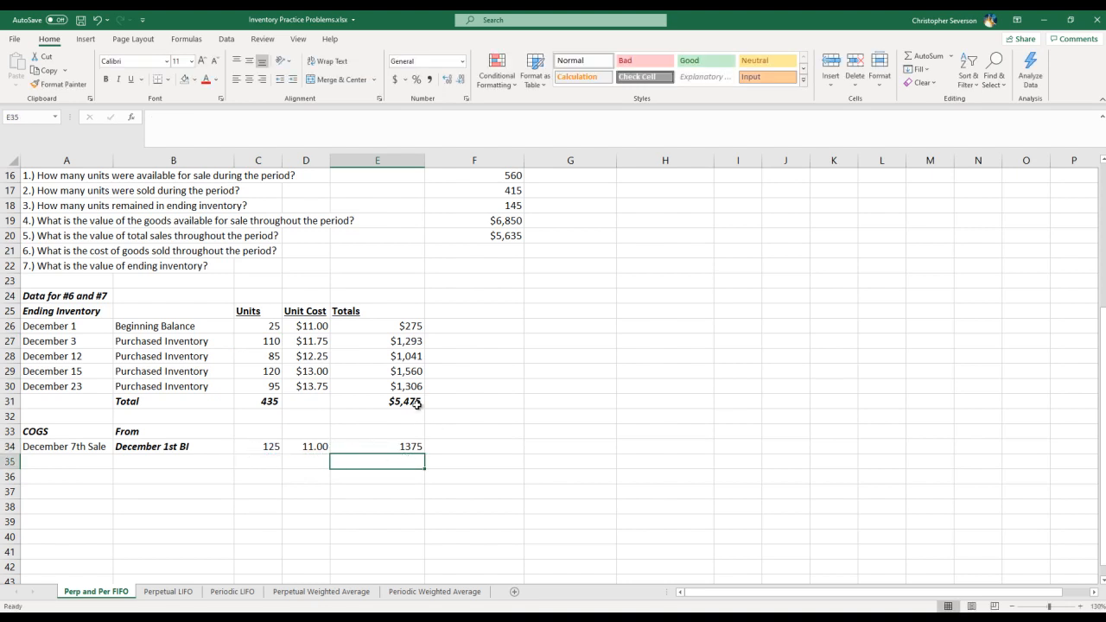
Copy the currency formatting of E30 to E34:E41 and that of D28 to D34:D41
{"action": "left_click", "coordinate": [410, 402]}
{"action": "left_click", "coordinate": [406, 387]}
{"action": "left_click", "coordinate": [76, 86]}
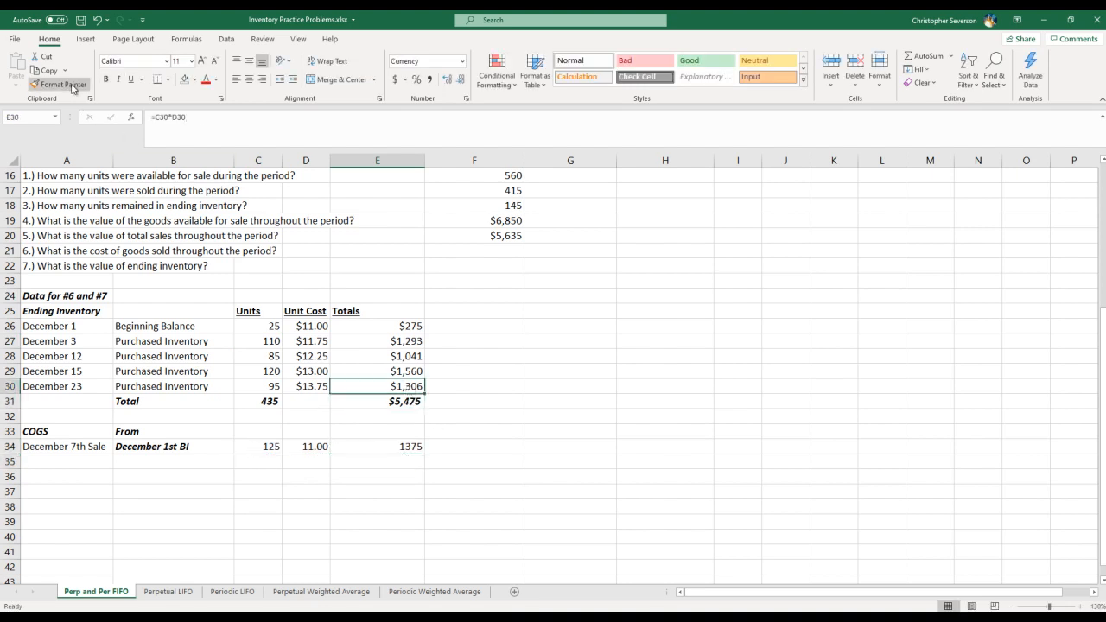
{"action": "left_click_drag", "start_coordinate": [398, 446], "coordinate": [386, 545]}
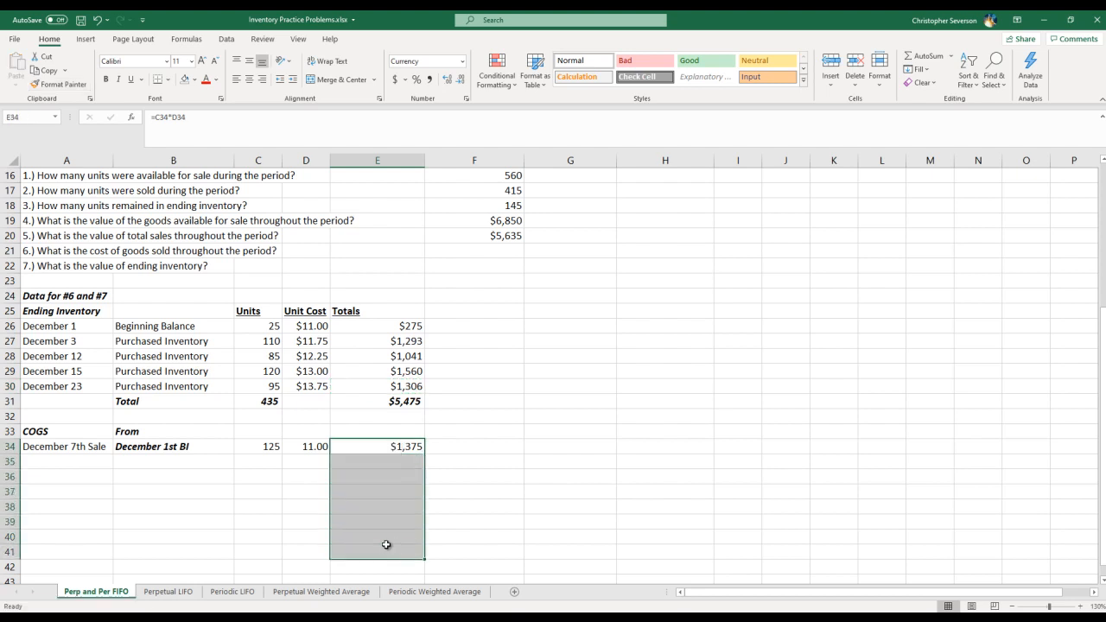
{"action": "left_click", "coordinate": [291, 355]}
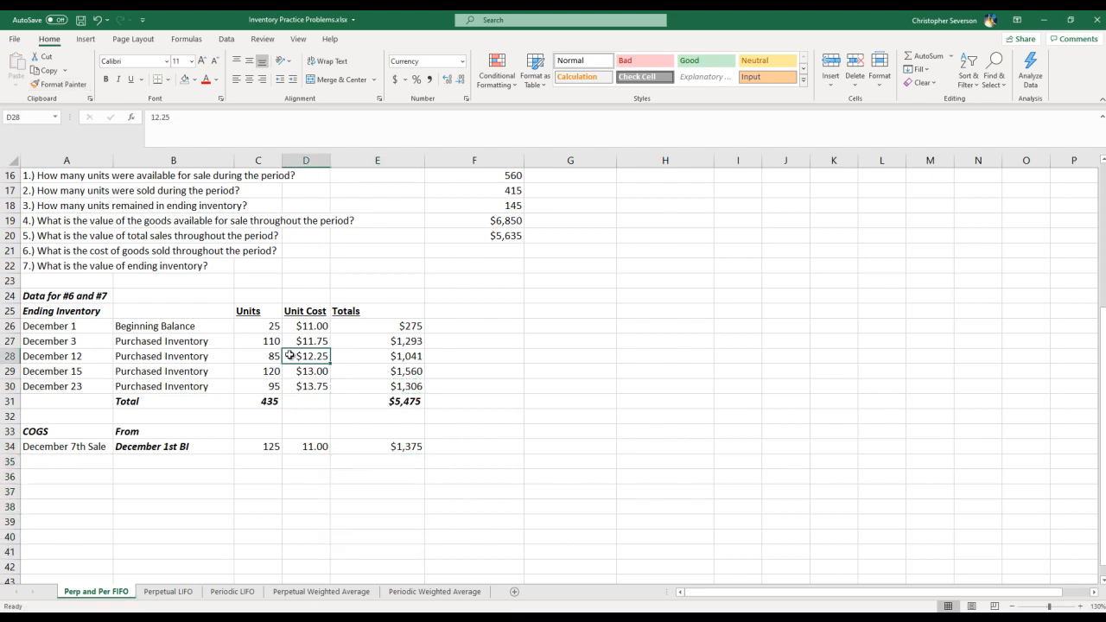
{"action": "left_click", "coordinate": [54, 83]}
{"action": "left_click_drag", "start_coordinate": [302, 447], "coordinate": [321, 558]}
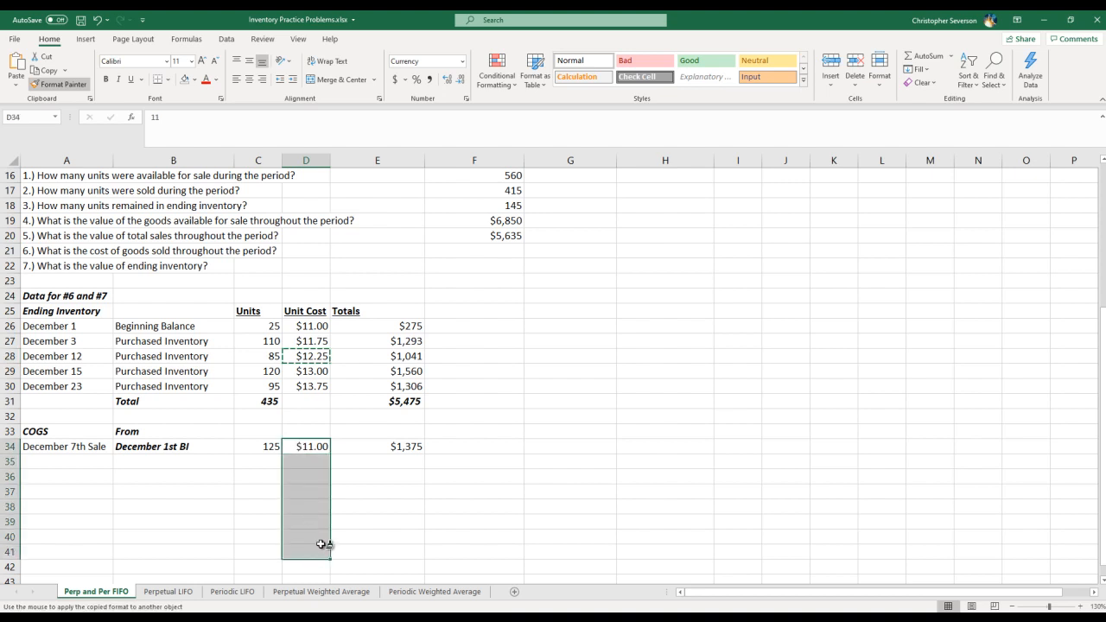
Enter the heading "Total" in F33 of the COGS section
{"action": "left_click", "coordinate": [408, 447]}
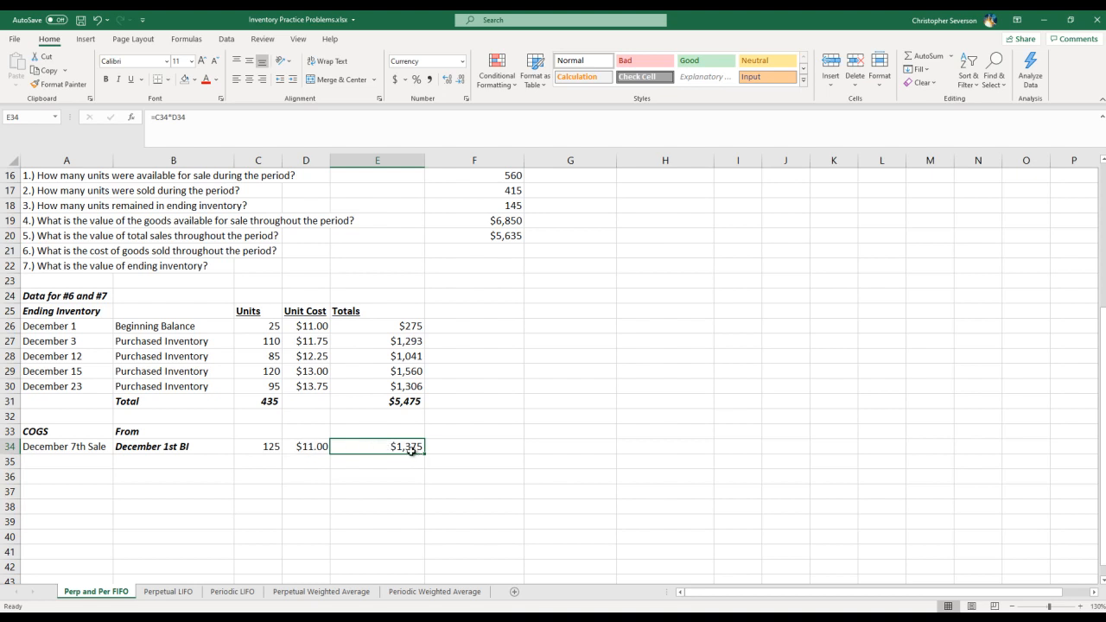
{"action": "left_click", "coordinate": [446, 431]}
{"action": "type", "text": "Tot"}
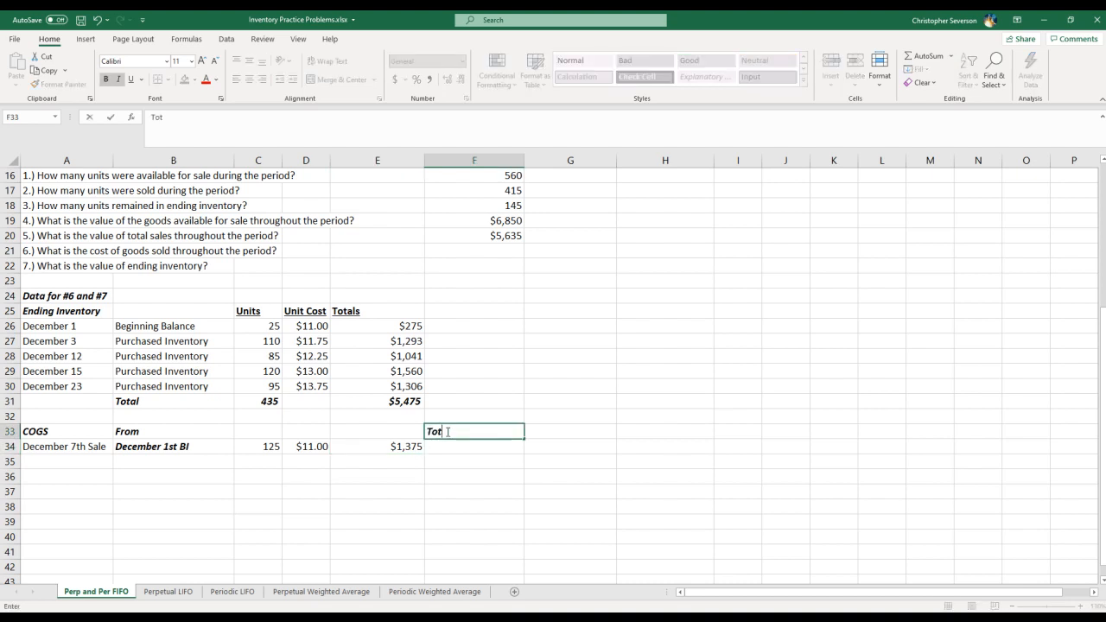
{"action": "type", "text": "al For Sale"}
{"action": "key", "text": "Return"}
{"action": "left_click", "coordinate": [447, 431]}
{"action": "type", "text": "Total"}
{"action": "key", "text": "Return"}
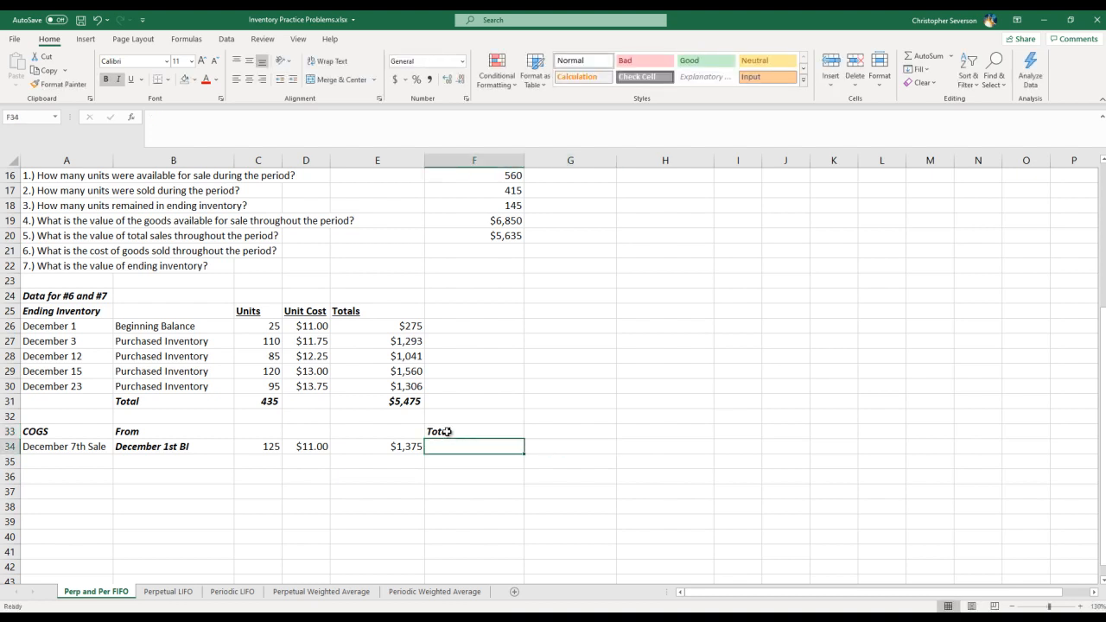
Copy the "December 7th Sale" label from A34 to G34
{"action": "right_click", "coordinate": [87, 443]}
{"action": "left_click", "coordinate": [126, 127]}
{"action": "right_click", "coordinate": [558, 447]}
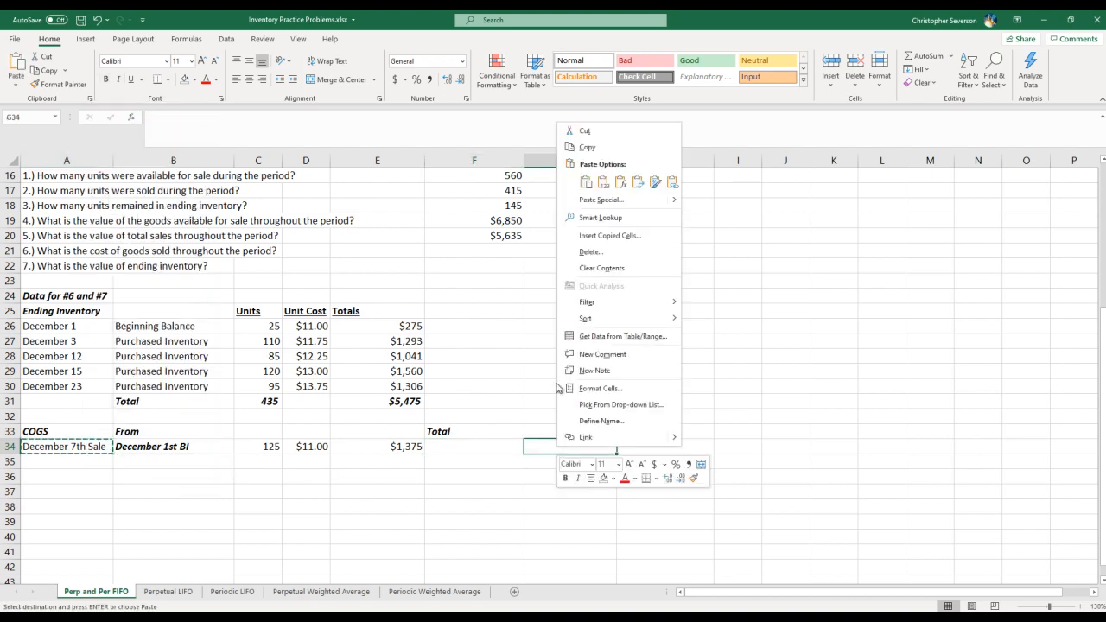
{"action": "left_click", "coordinate": [586, 185]}
Link the December 7th sale's total in F34 to its cost with the formula =E34
{"action": "left_click", "coordinate": [450, 451]}
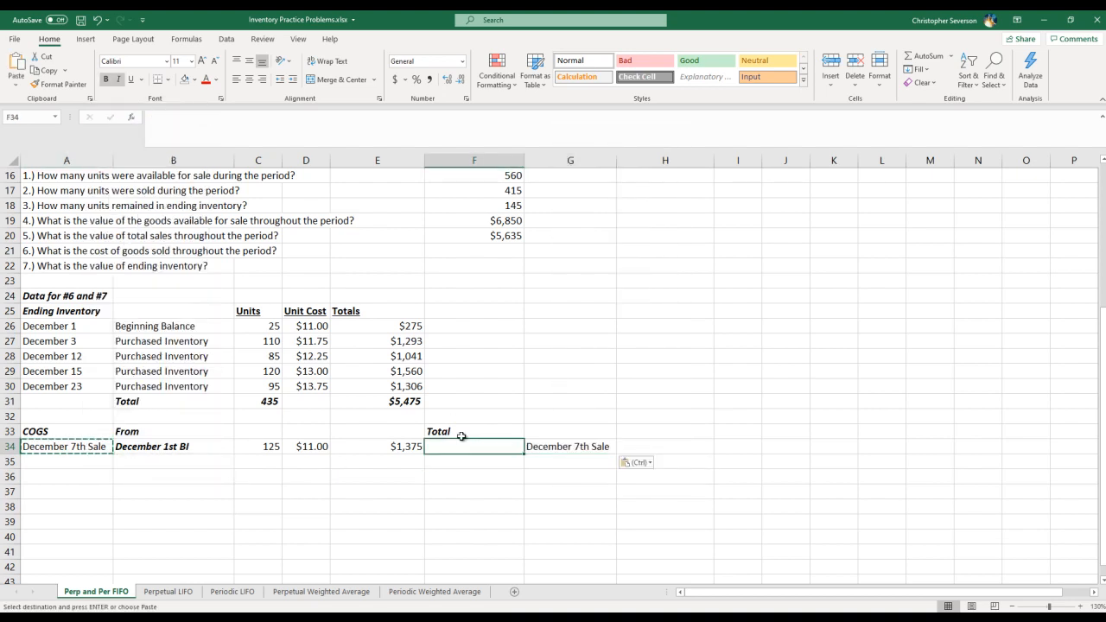
{"action": "type", "text": "="}
{"action": "key", "text": "Left"}
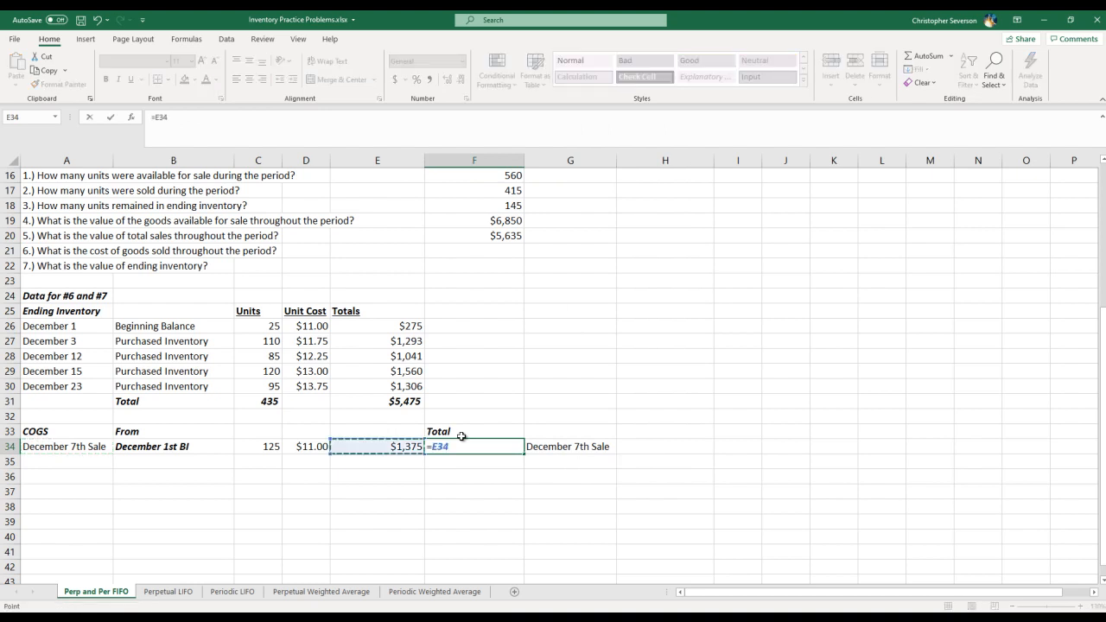
{"action": "key", "text": "Return"}
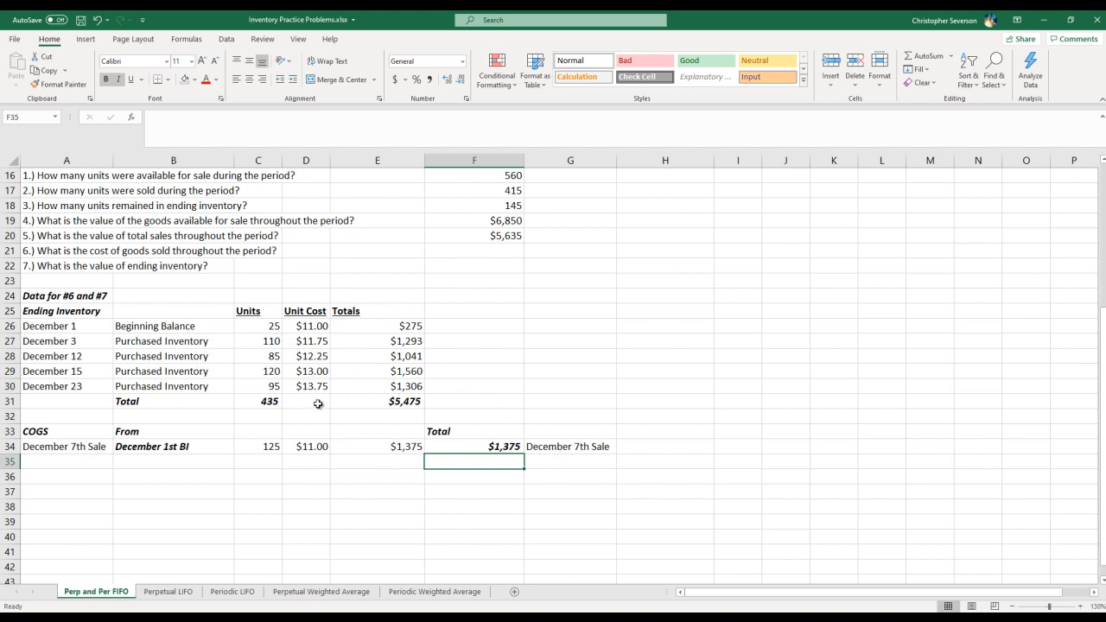
Copy the December 7th sale label to A35 and edit it to read "December 20th Sale"
{"action": "scroll", "coordinate": [333, 398], "scroll_direction": "up", "scroll_amount": 5}
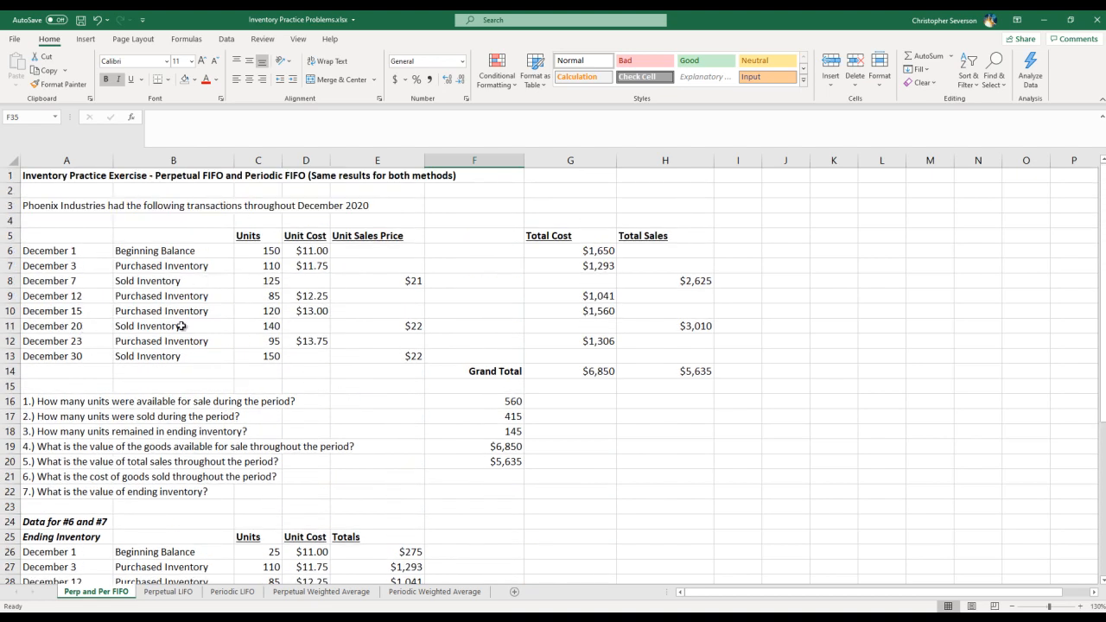
{"action": "scroll", "coordinate": [266, 330], "scroll_direction": "down", "scroll_amount": 4}
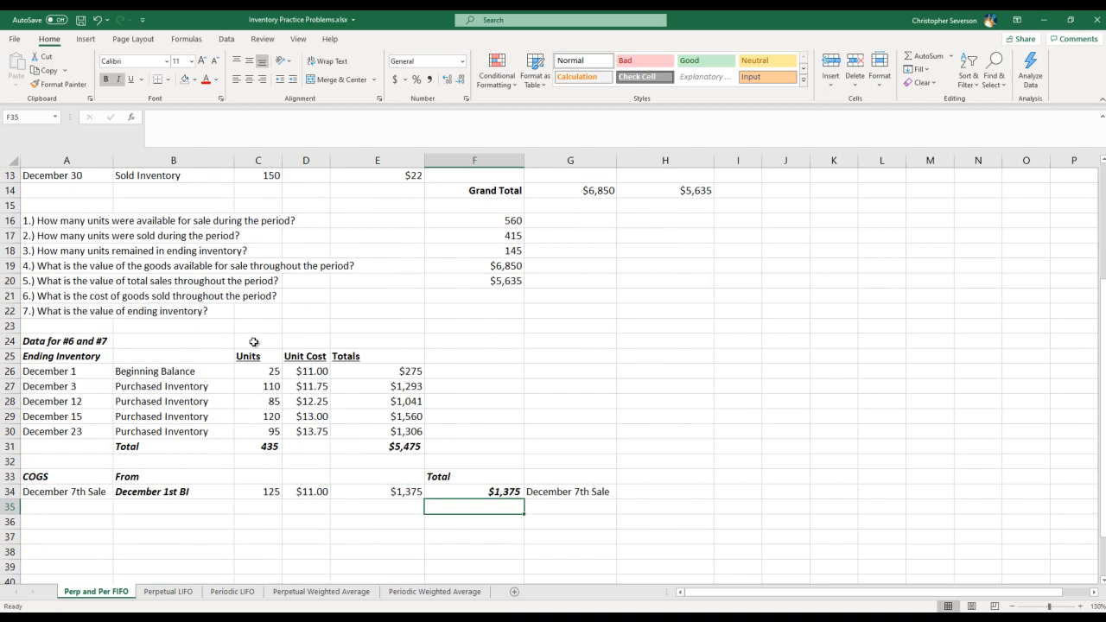
{"action": "right_click", "coordinate": [69, 497]}
{"action": "left_click", "coordinate": [95, 173]}
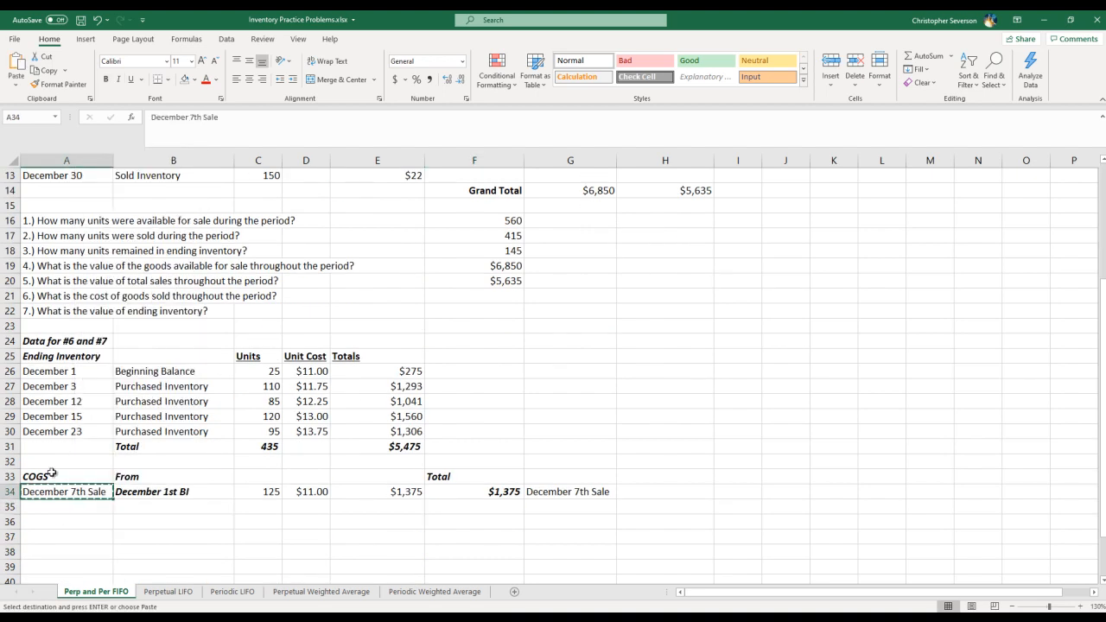
{"action": "right_click", "coordinate": [54, 506]}
{"action": "left_click", "coordinate": [79, 241]}
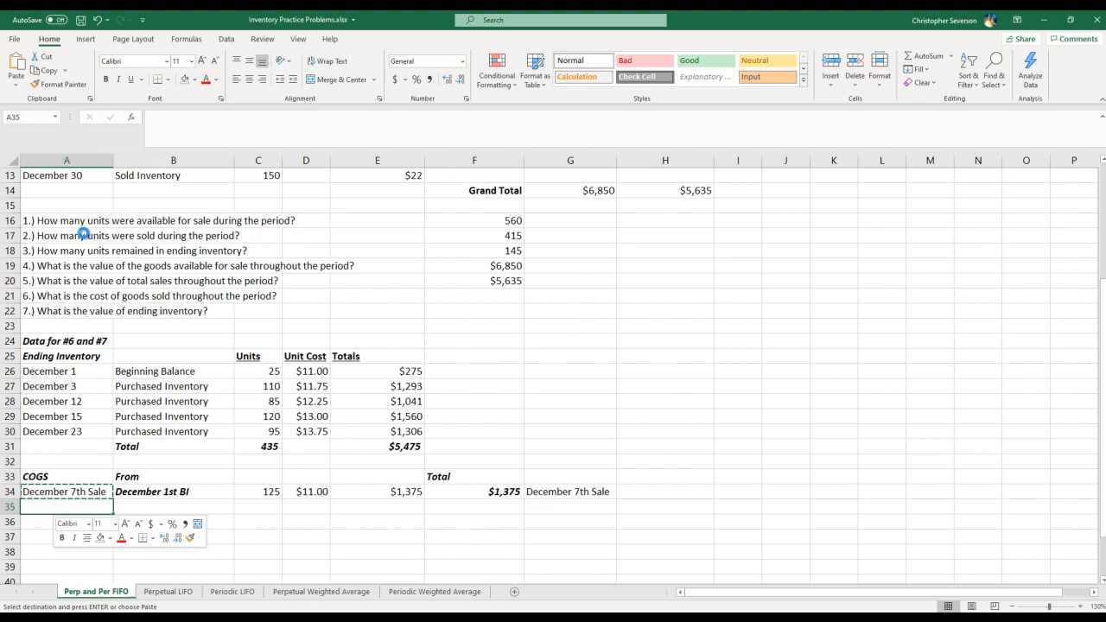
{"action": "double_click", "coordinate": [74, 506]}
{"action": "key", "text": "BackSpace"}
{"action": "type", "text": "20"}
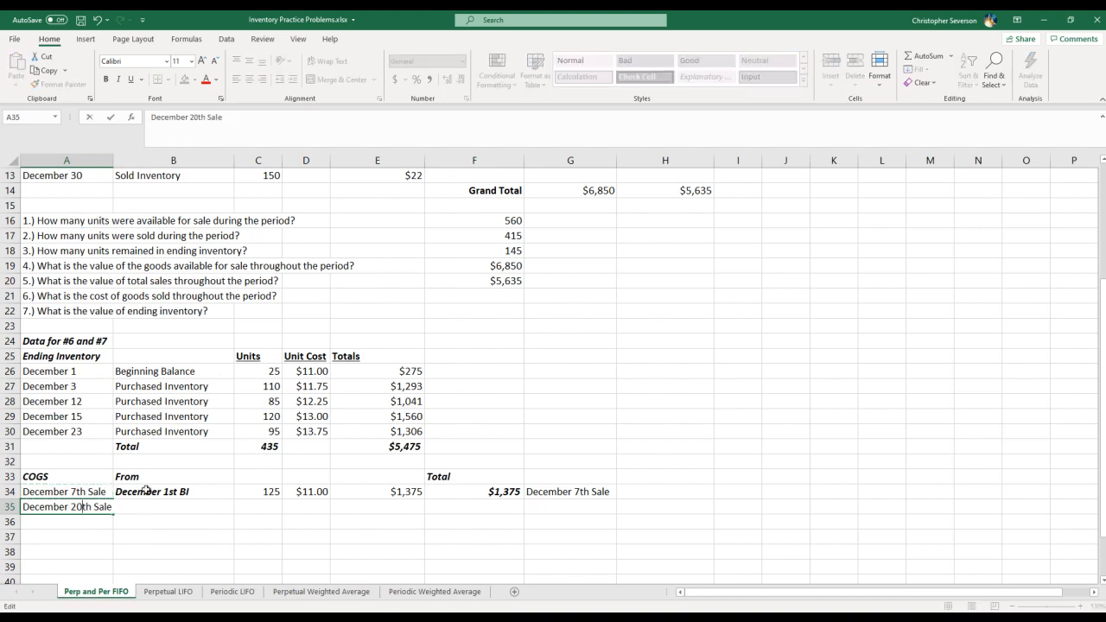
{"action": "key", "text": "Return"}
Fill the source "December 1st BI" from B34 down to B35 for the December 20th sale
{"action": "scroll", "coordinate": [260, 289], "scroll_direction": "up", "scroll_amount": 4}
{"action": "scroll", "coordinate": [310, 392], "scroll_direction": "down", "scroll_amount": 4}
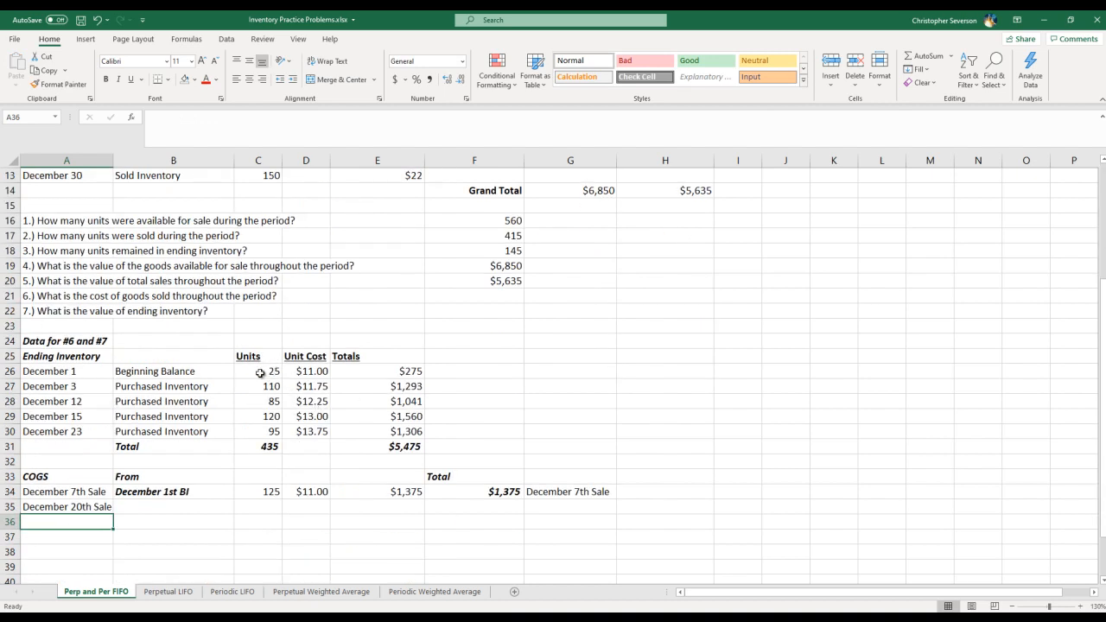
{"action": "left_click", "coordinate": [181, 491]}
{"action": "left_click_drag", "start_coordinate": [233, 500], "coordinate": [230, 515]}
{"action": "left_click", "coordinate": [220, 509]}
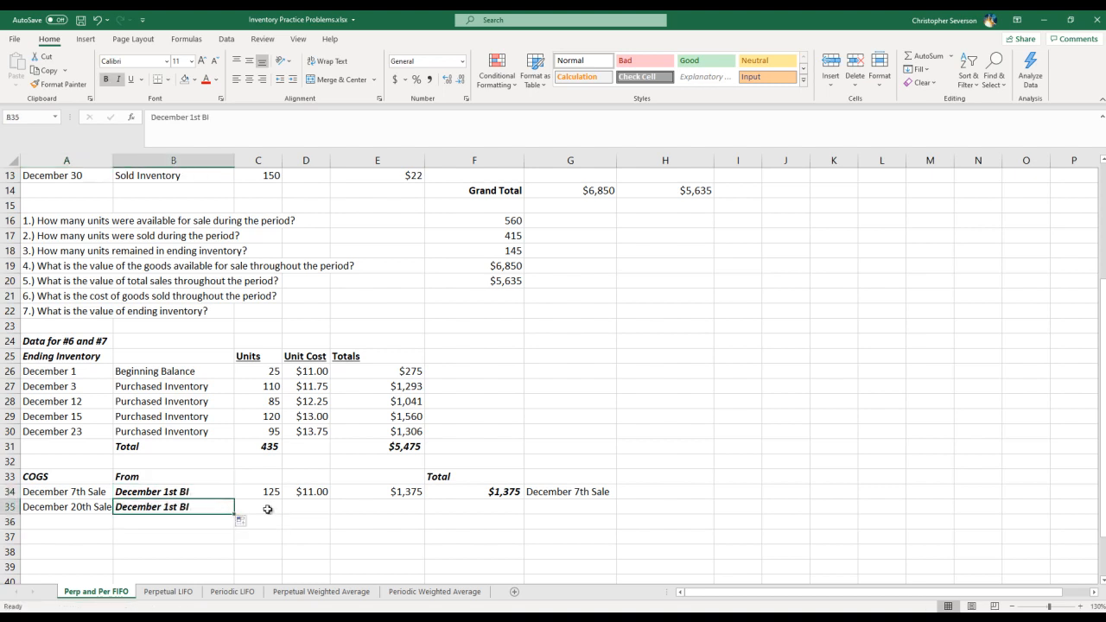
Enter 25 units in C35 and set the December 1 beginning balance in C26 to 0 units
{"action": "left_click", "coordinate": [267, 509]}
{"action": "type", "text": "25"}
{"action": "key", "text": "Return"}
{"action": "left_click", "coordinate": [262, 375]}
{"action": "type", "text": "0"}
{"action": "key", "text": "Return"}
Enter the unit cost 11 in D35 and calculate the line's cost in E35 with =C35*D35
{"action": "left_click", "coordinate": [321, 511]}
{"action": "type", "text": "11"}
{"action": "key", "text": "Return"}
{"action": "key", "text": "Up"}
{"action": "key", "text": "Right"}
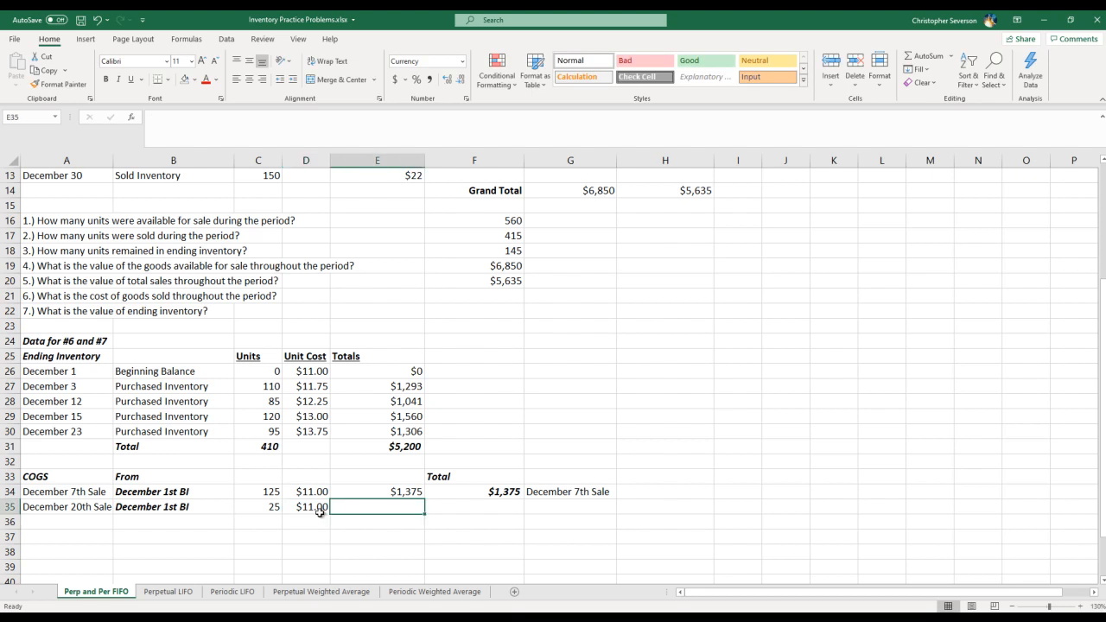
{"action": "type", "text": "=C35*D35"}
{"action": "key", "text": "Return"}
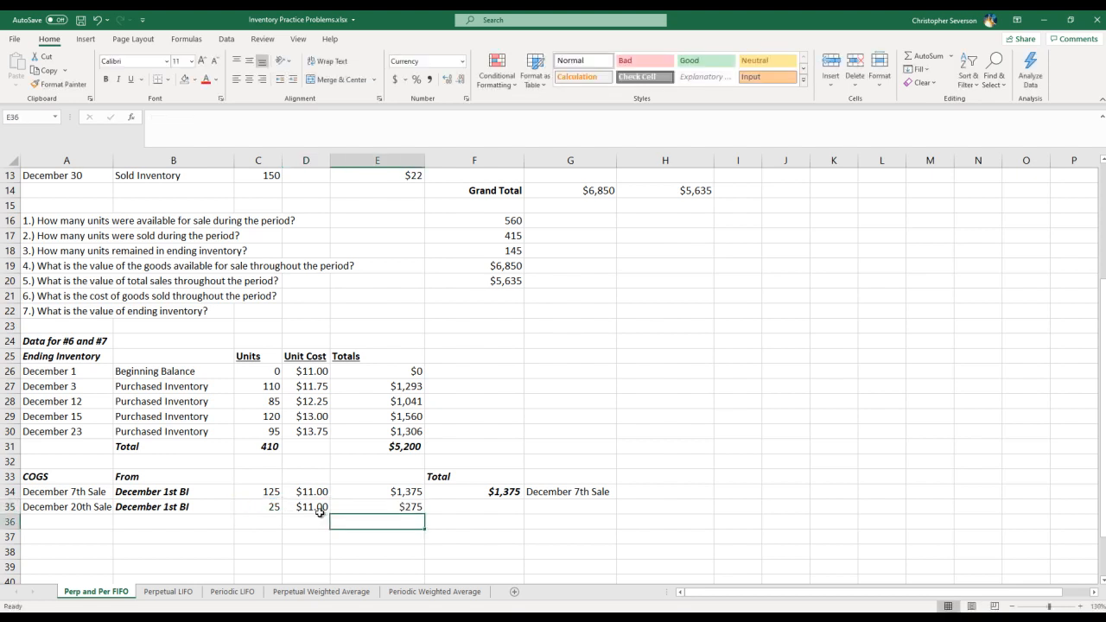
Check the December 20 sale's units, and enter "December 3rd inventory" in B36 as its second cost source
{"action": "left_click", "coordinate": [267, 506]}
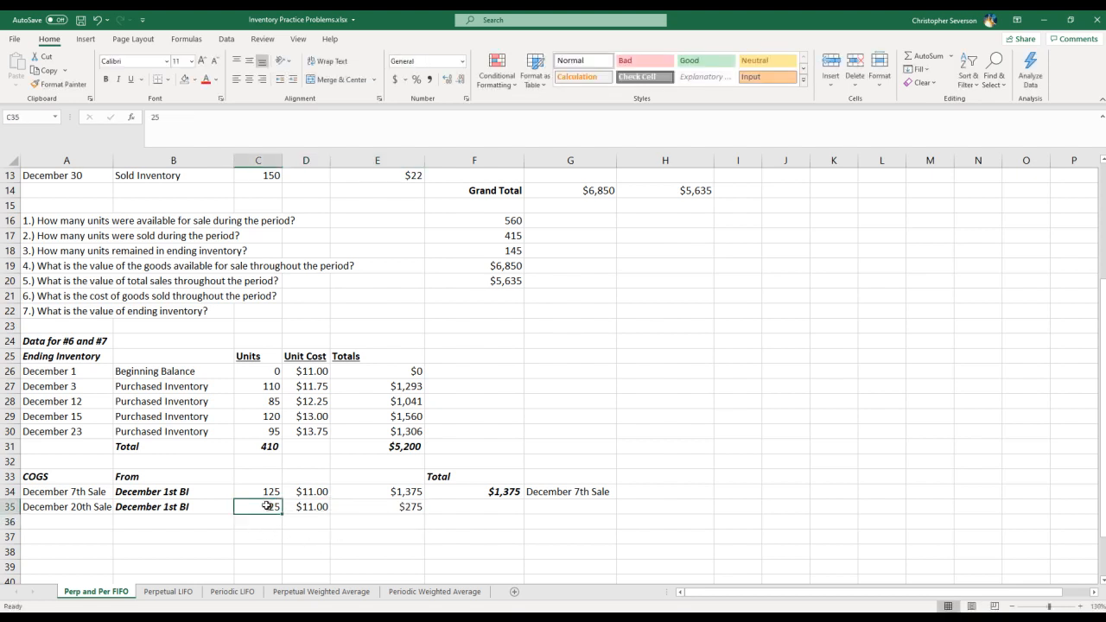
{"action": "scroll", "coordinate": [267, 506], "scroll_direction": "up", "scroll_amount": 4}
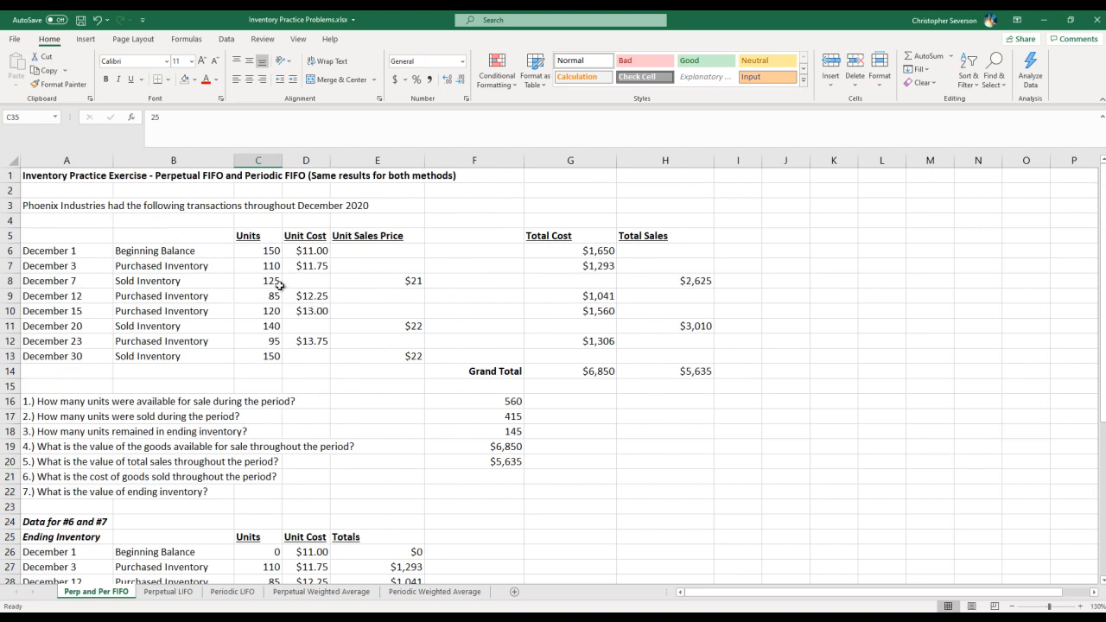
{"action": "scroll", "coordinate": [355, 434], "scroll_direction": "down", "scroll_amount": 4}
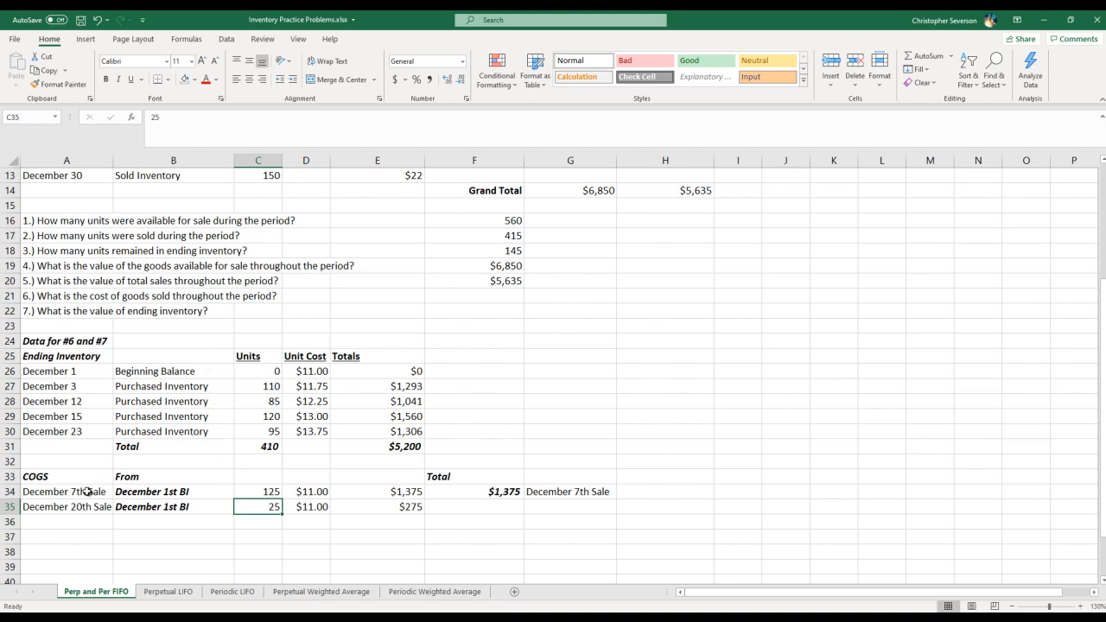
{"action": "left_click", "coordinate": [174, 509]}
{"action": "left_click", "coordinate": [185, 520]}
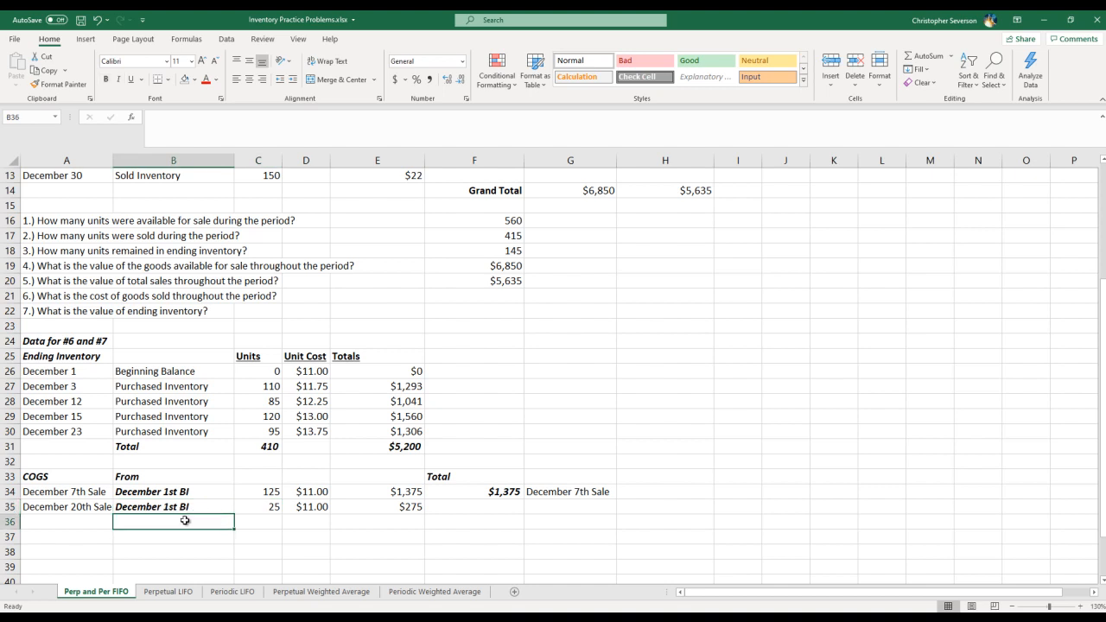
{"action": "type", "text": "December 43"}
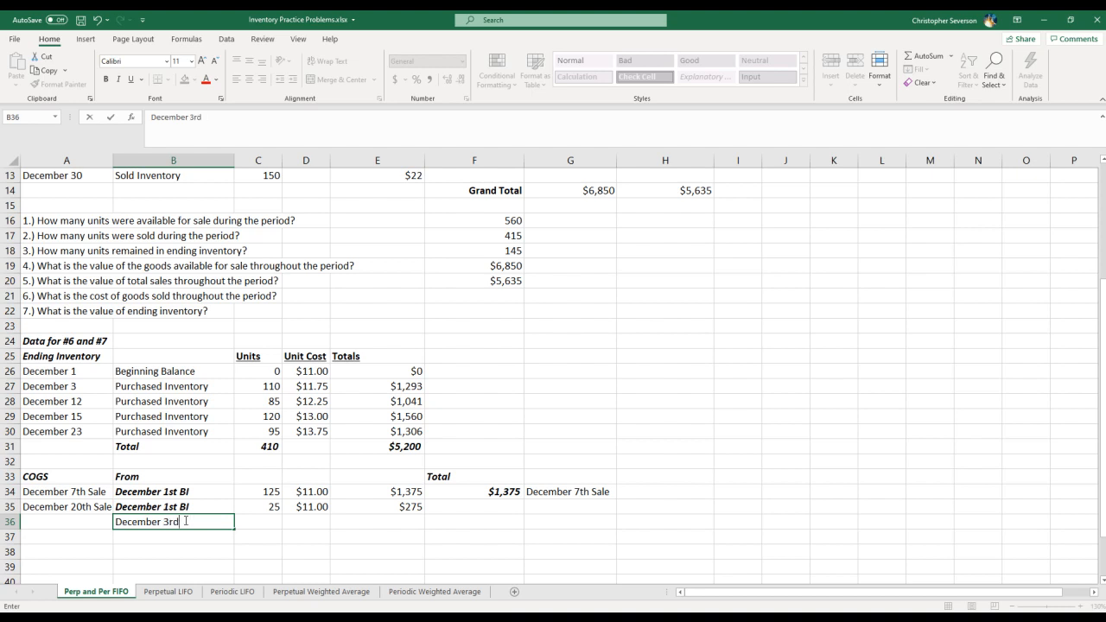
{"action": "key", "text": "Tab"}
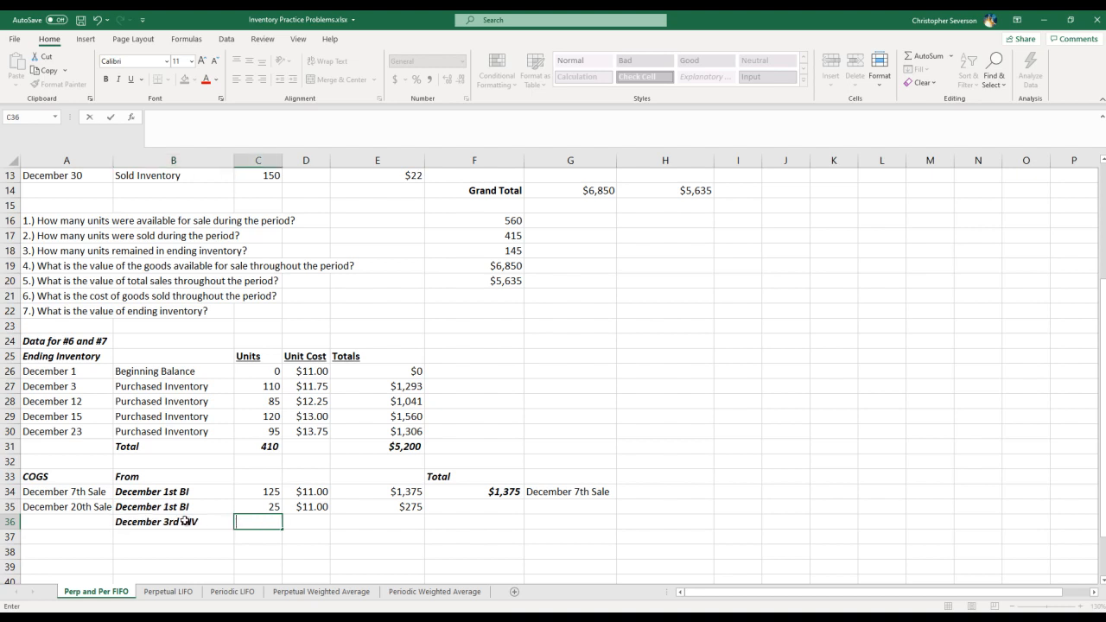
{"action": "left_click", "coordinate": [185, 521]}
{"action": "key", "text": "F2"}
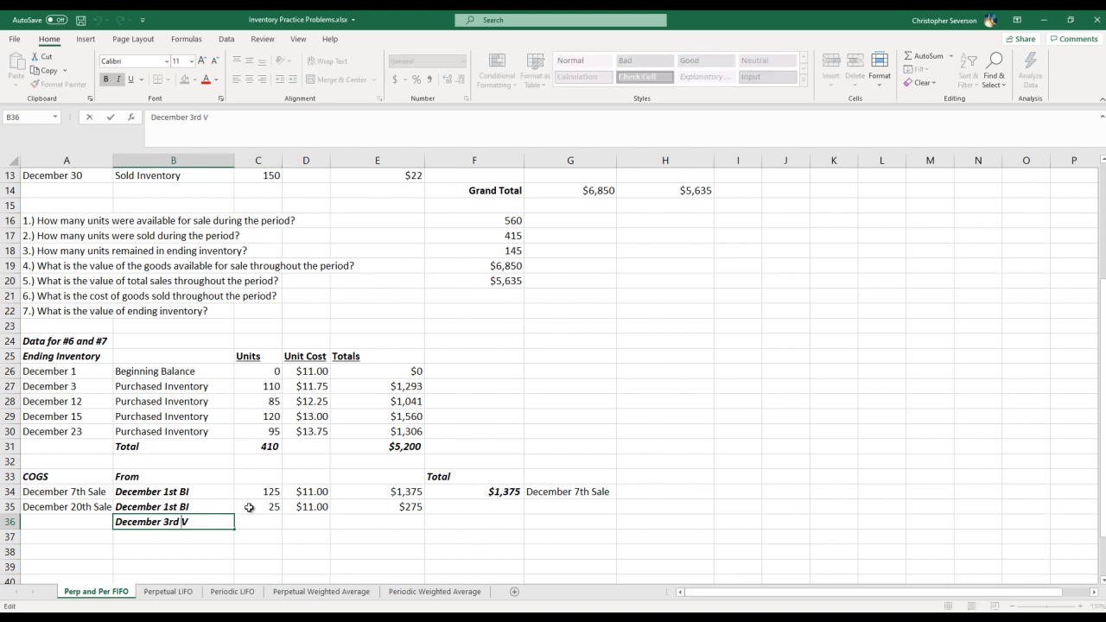
{"action": "type", "text": "inventory"}
{"action": "key", "text": "Tab"}
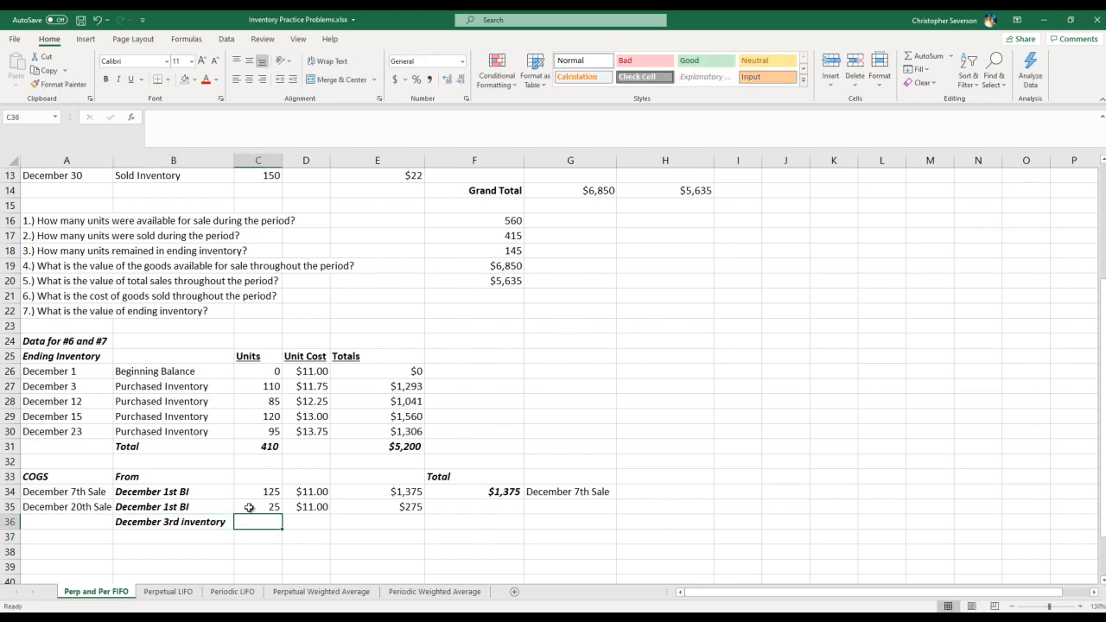
Enter 110 units in C36 and the unit cost 11.75 in D36 for the December 3rd inventory
{"action": "type", "text": "110"}
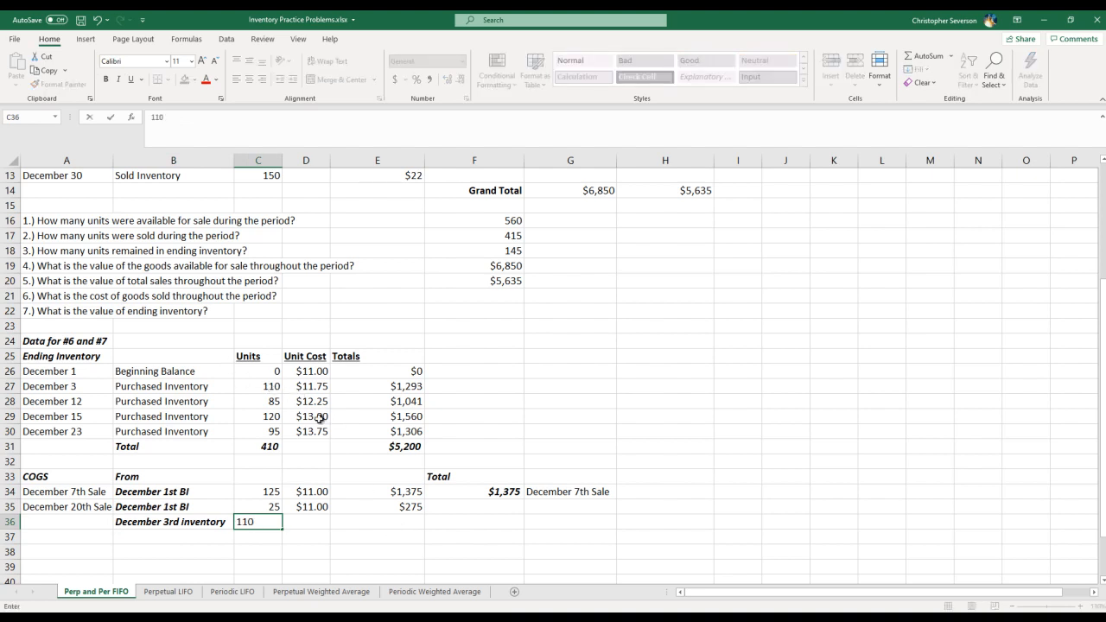
{"action": "left_click", "coordinate": [311, 517]}
{"action": "type", "text": "11.75"}
{"action": "key", "text": "Return"}
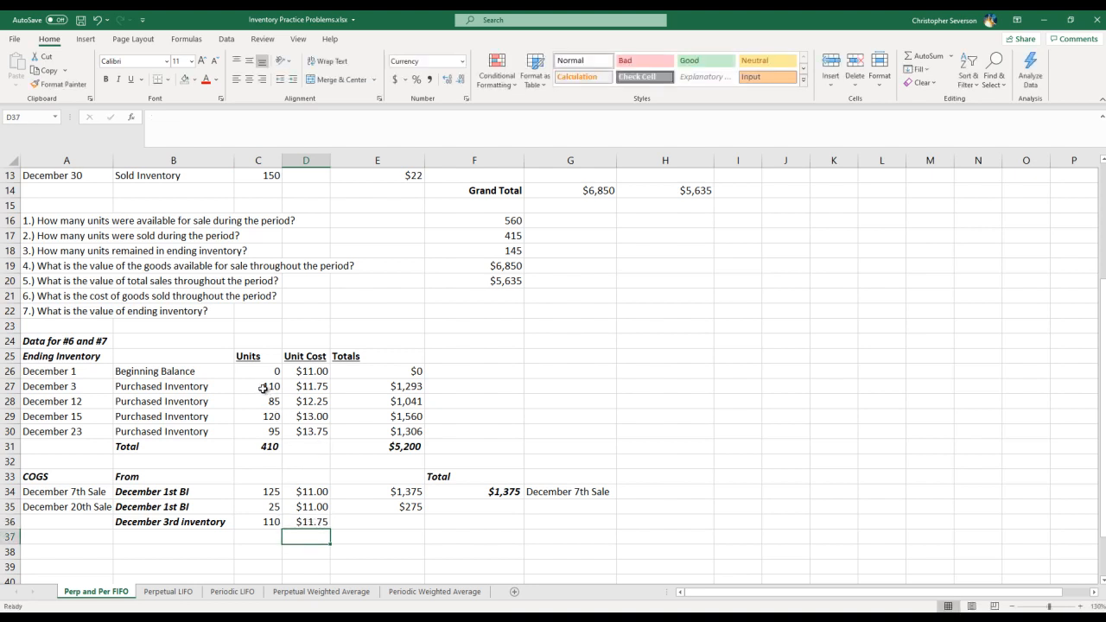
Set the December 3 ending inventory units in C27 to 0 and fill the line cost formula from E35 into E36
{"action": "left_click", "coordinate": [263, 387]}
{"action": "type", "text": "0"}
{"action": "key", "text": "Return"}
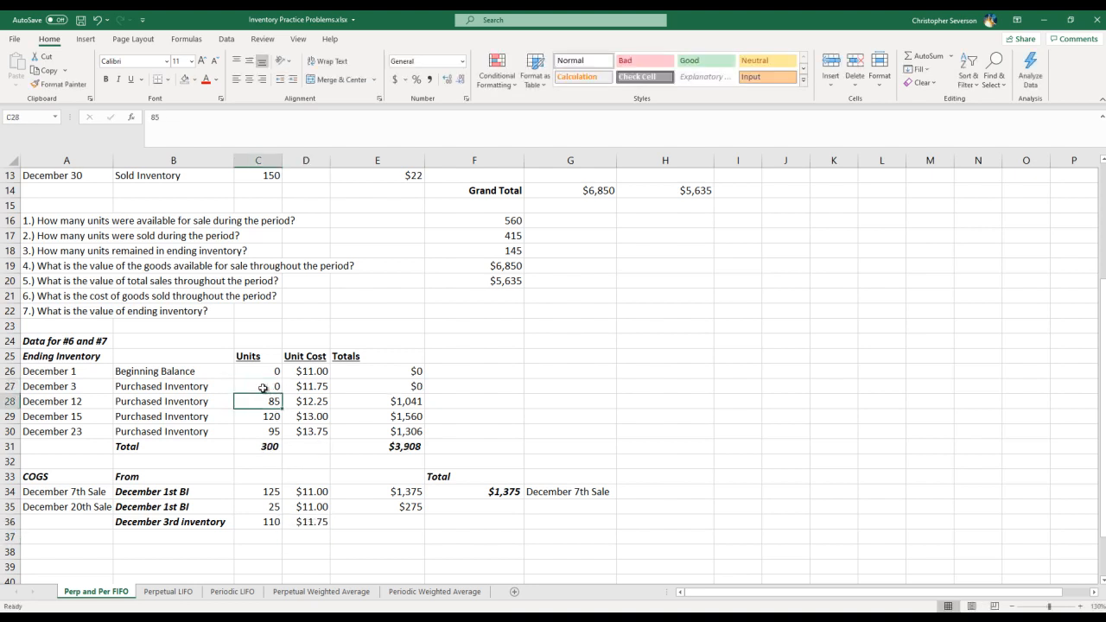
{"action": "left_click", "coordinate": [412, 510]}
{"action": "left_click_drag", "start_coordinate": [423, 513], "coordinate": [421, 524]}
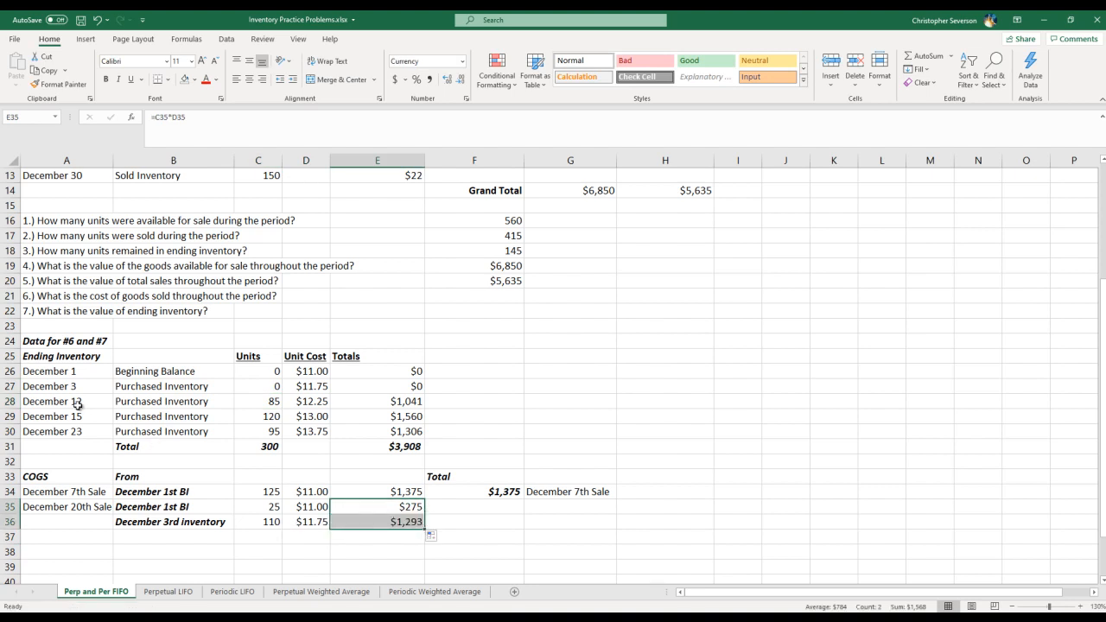
Fill the source label from B36 into B37 and change it to "December 12th inventory"
{"action": "left_click", "coordinate": [219, 525]}
{"action": "left_click_drag", "start_coordinate": [234, 532], "coordinate": [231, 541]}
{"action": "double_click", "coordinate": [180, 536]}
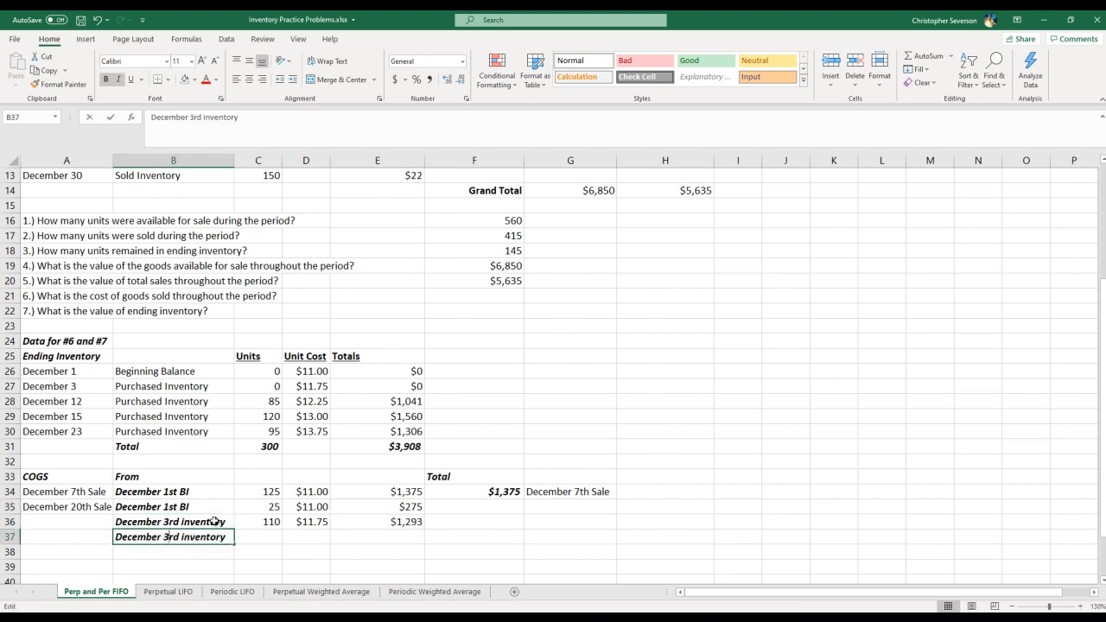
{"action": "key", "text": "BackSpace"}
{"action": "key", "text": "BackSpace"}
{"action": "key", "text": "BackSpace"}
{"action": "key", "text": "BackSpace"}
{"action": "type", "text": "12th"}
{"action": "key", "text": "Return"}
{"action": "key", "text": "Up"}
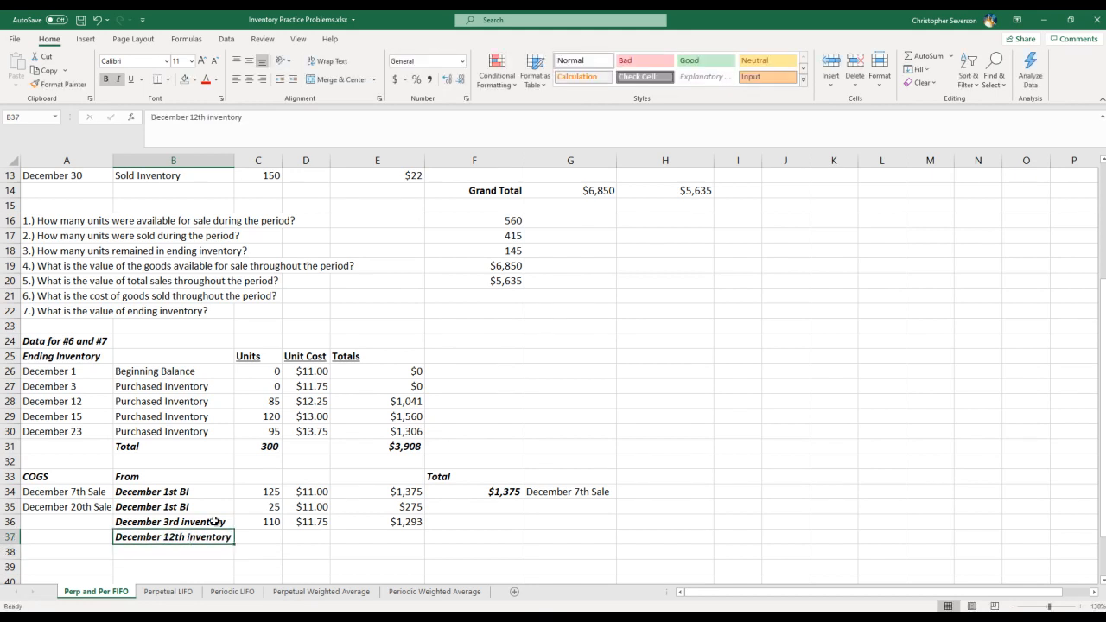
Enter 5 units in C37 for the December 12th inventory and set the December 12 ending units in C28 to 80
{"action": "type", "text": "0"}
{"action": "key", "text": "Escape"}
{"action": "key", "text": "Right"}
{"action": "type", "text": "5"}
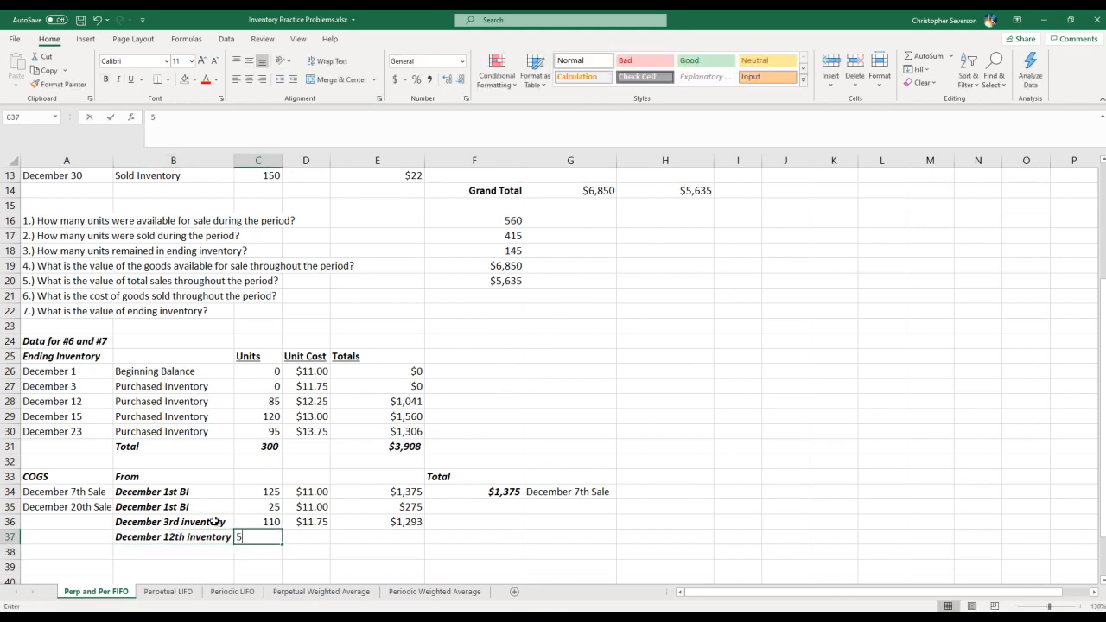
{"action": "key", "text": "Right"}
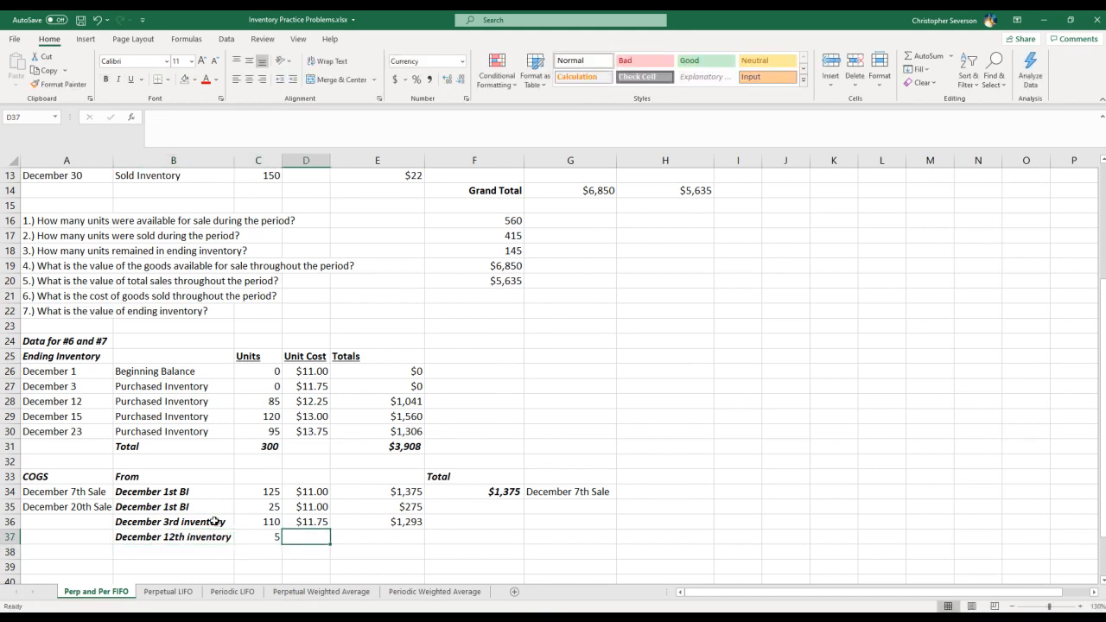
{"action": "left_click", "coordinate": [256, 399]}
{"action": "type", "text": "80"}
{"action": "key", "text": "Return"}
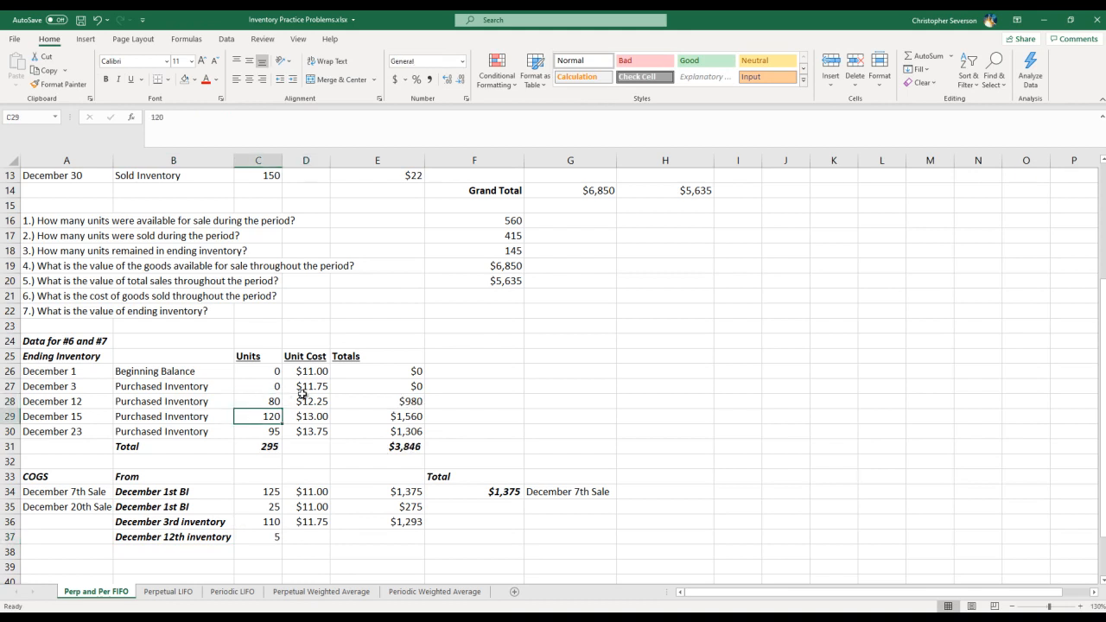
Enter the unit cost 12.25 in D37 and fill the line cost formula from E36 into E37
{"action": "left_click", "coordinate": [305, 536]}
{"action": "type", "text": "12.25"}
{"action": "key", "text": "Return"}
{"action": "left_click", "coordinate": [375, 534]}
{"action": "left_click", "coordinate": [410, 521]}
{"action": "left_click_drag", "start_coordinate": [426, 530], "coordinate": [415, 539]}
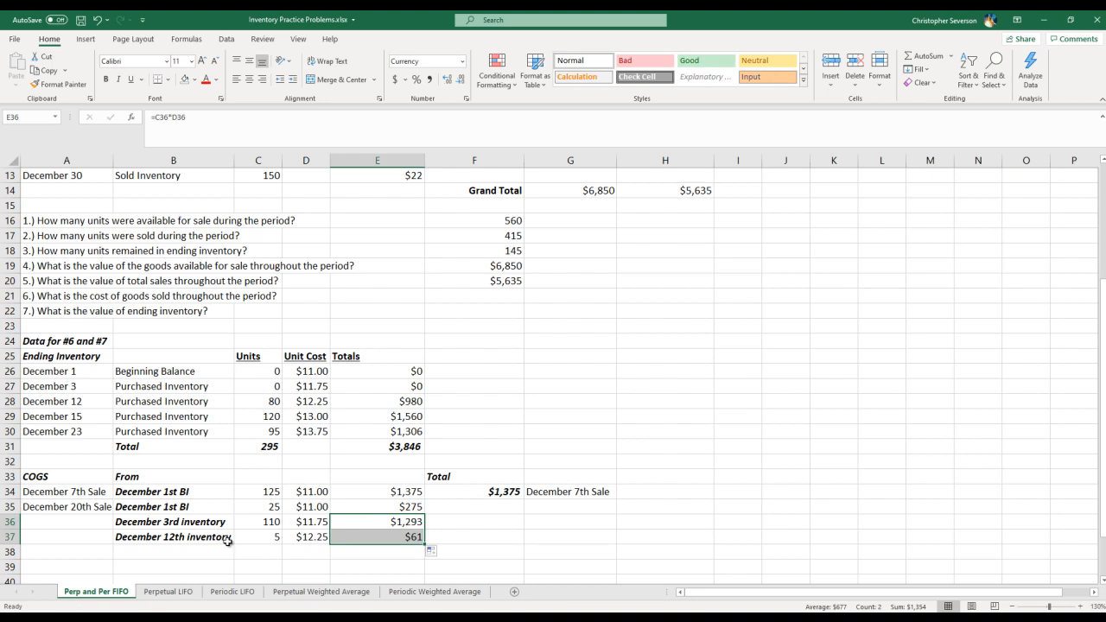
Copy the "December 20th Sale" label from A35 into G37
{"action": "right_click", "coordinate": [96, 507]}
{"action": "left_click", "coordinate": [134, 191]}
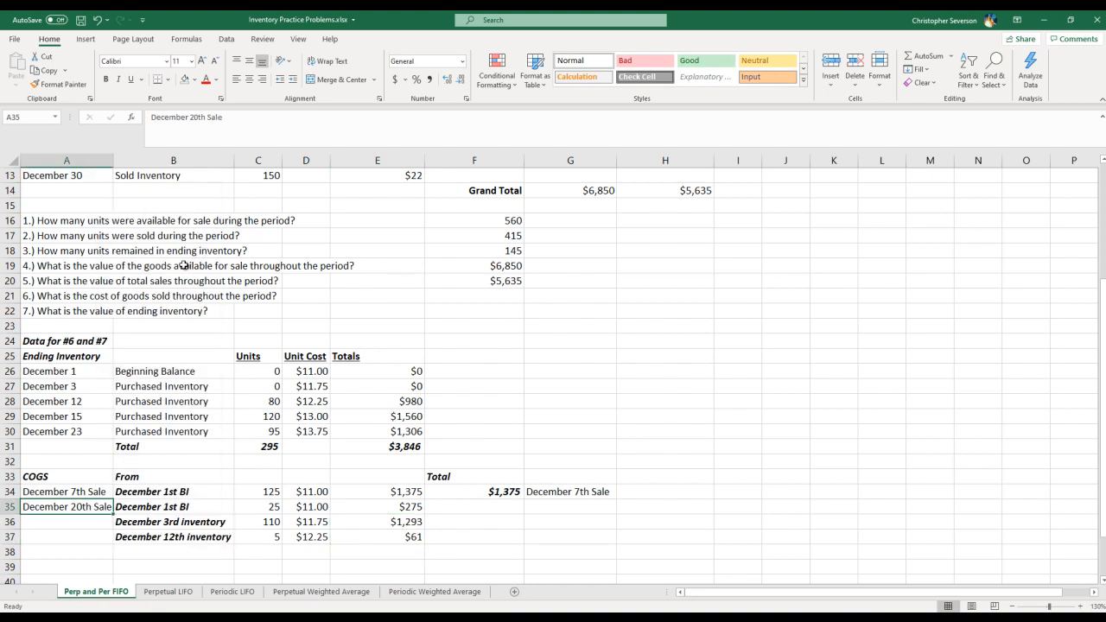
{"action": "right_click", "coordinate": [567, 534]}
{"action": "left_click", "coordinate": [596, 273]}
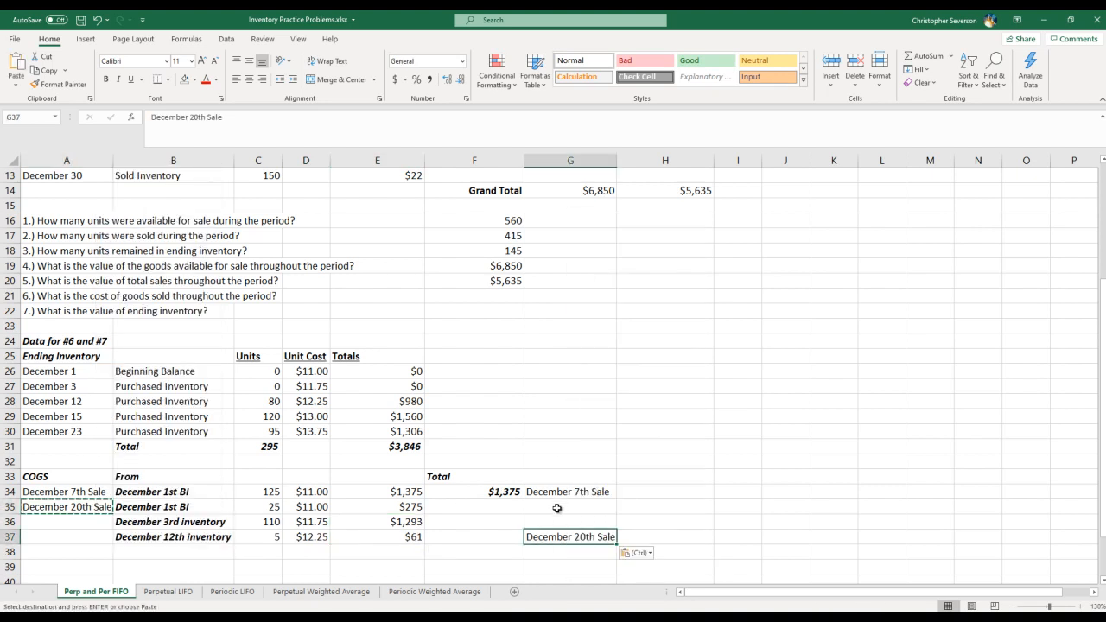
Total the December 20 sale's cost lines in F37 with =SUM(E35:E37)
{"action": "left_click_drag", "start_coordinate": [408, 506], "coordinate": [406, 536]}
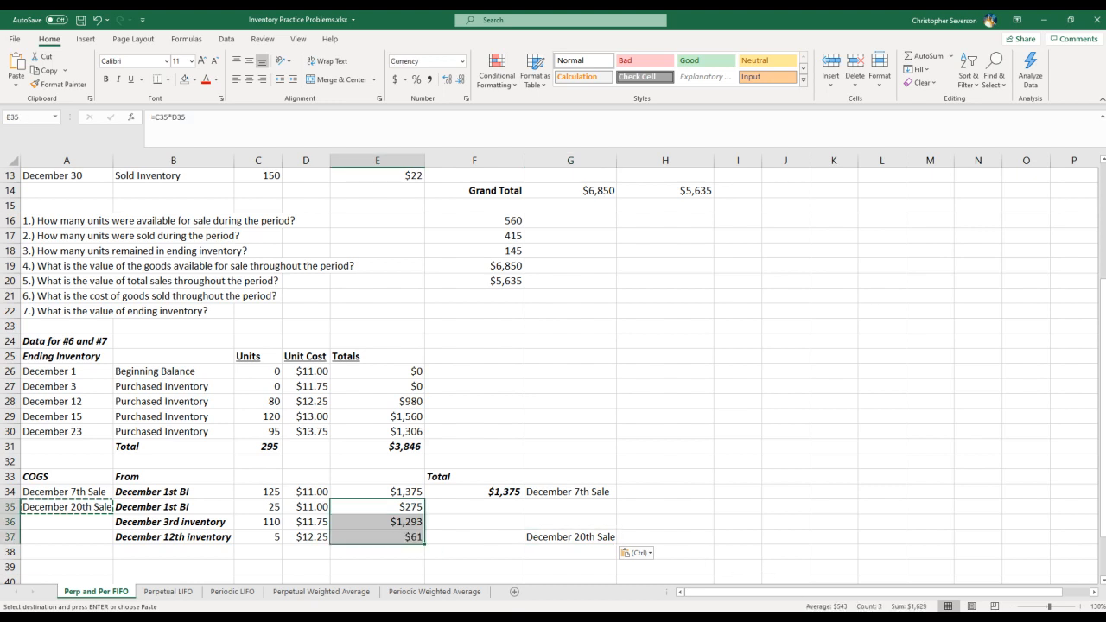
{"action": "left_click", "coordinate": [494, 539]}
{"action": "type", "text": "=sum"}
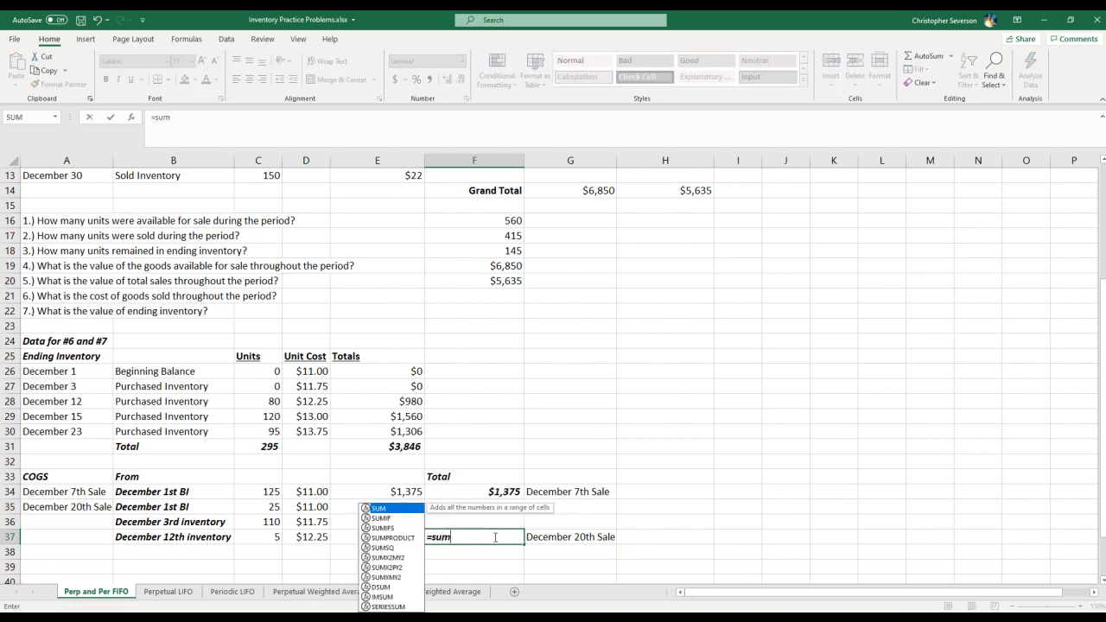
{"action": "type", "text": "("}
{"action": "left_click_drag", "start_coordinate": [395, 506], "coordinate": [392, 535]}
{"action": "key", "text": "Up"}
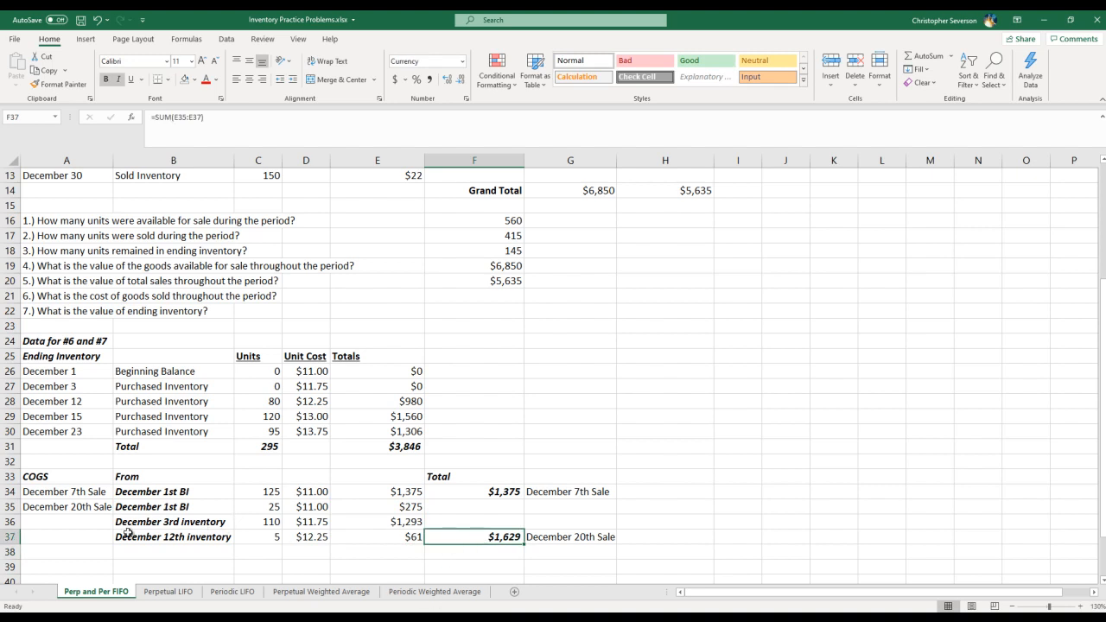
Copy the "December 20th Sale" label from A35 into A38 and change it to "December 30th Sale"
{"action": "scroll", "coordinate": [84, 550], "scroll_direction": "up", "scroll_amount": 4}
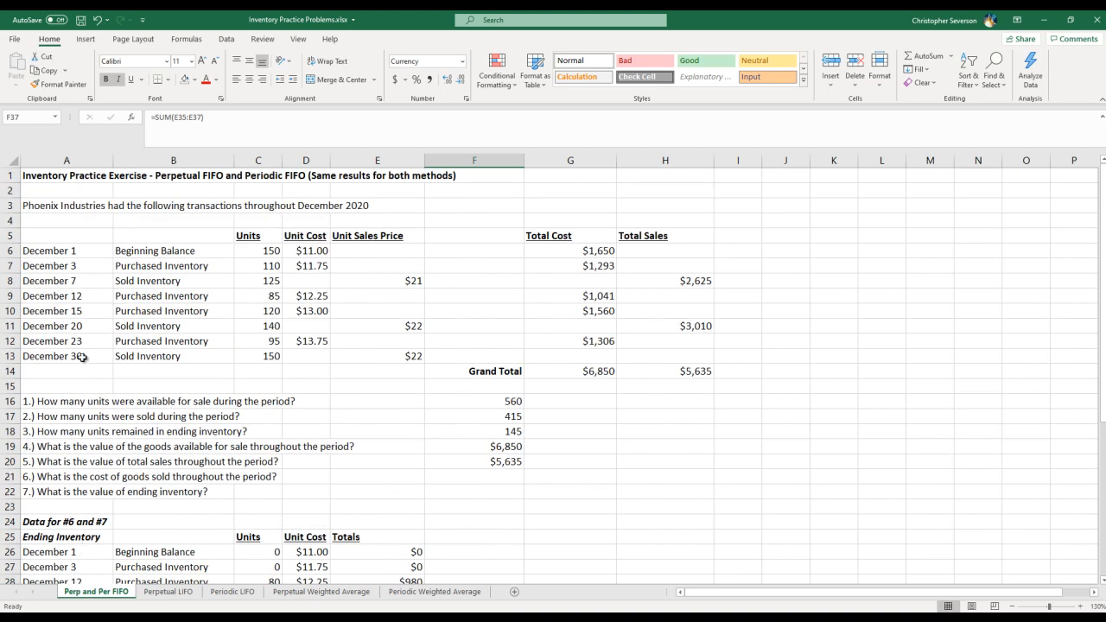
{"action": "scroll", "coordinate": [82, 356], "scroll_direction": "down", "scroll_amount": 6}
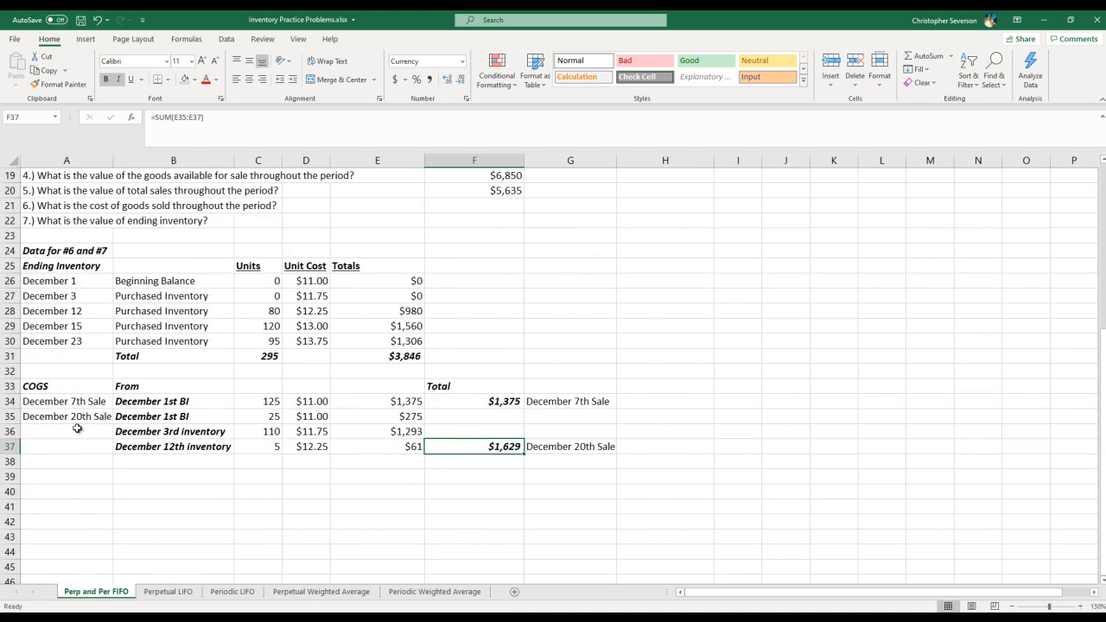
{"action": "right_click", "coordinate": [92, 423]}
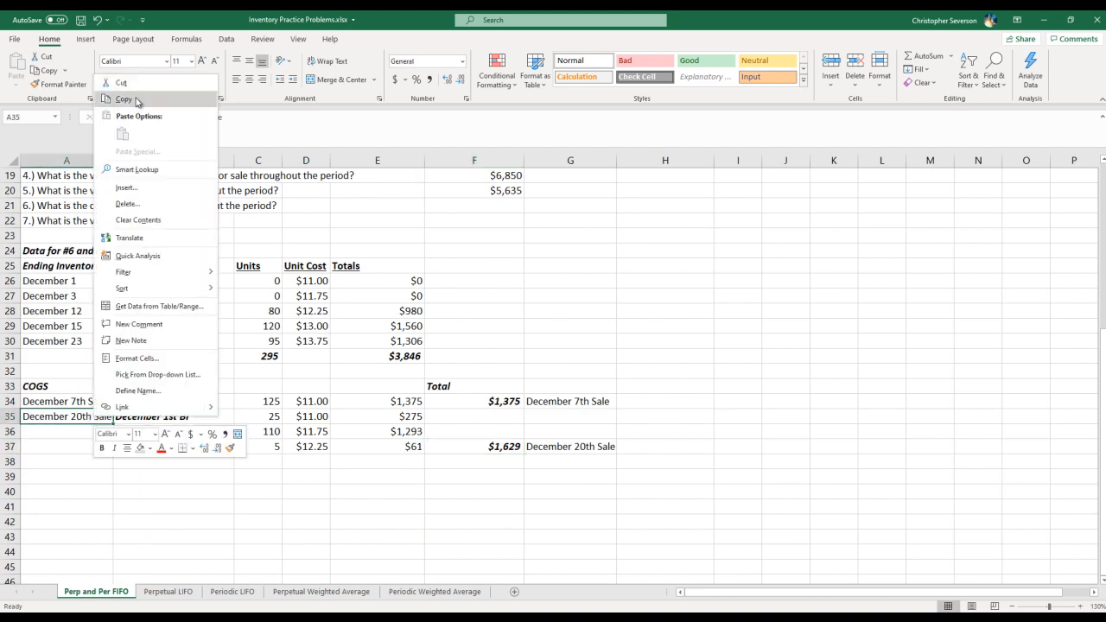
{"action": "left_click", "coordinate": [136, 101]}
{"action": "right_click", "coordinate": [63, 462]}
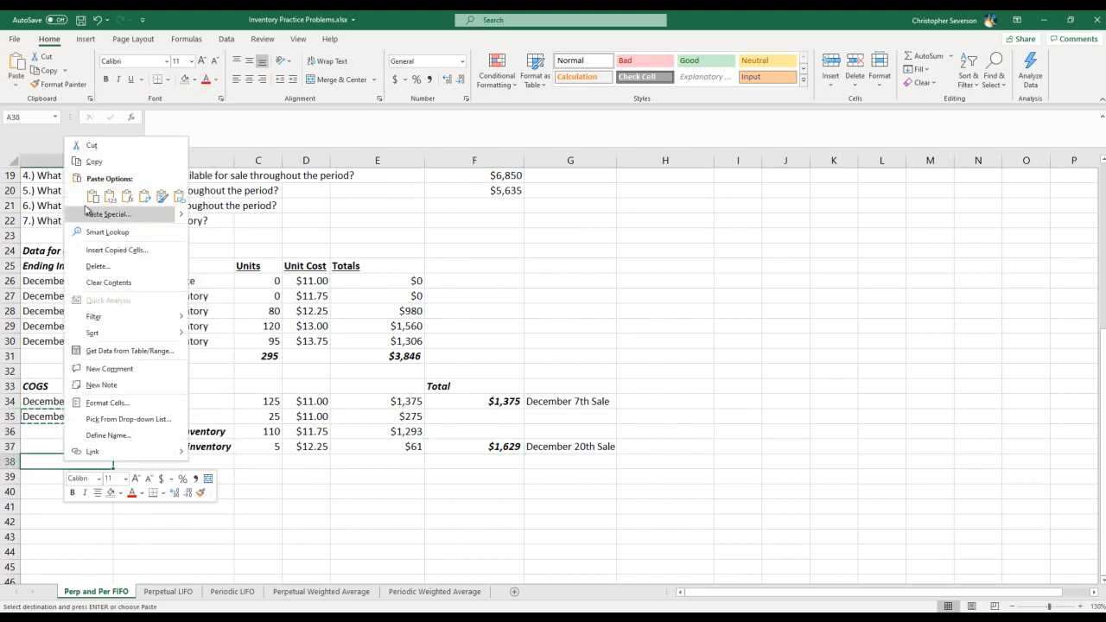
{"action": "left_click", "coordinate": [93, 196]}
{"action": "double_click", "coordinate": [74, 462]}
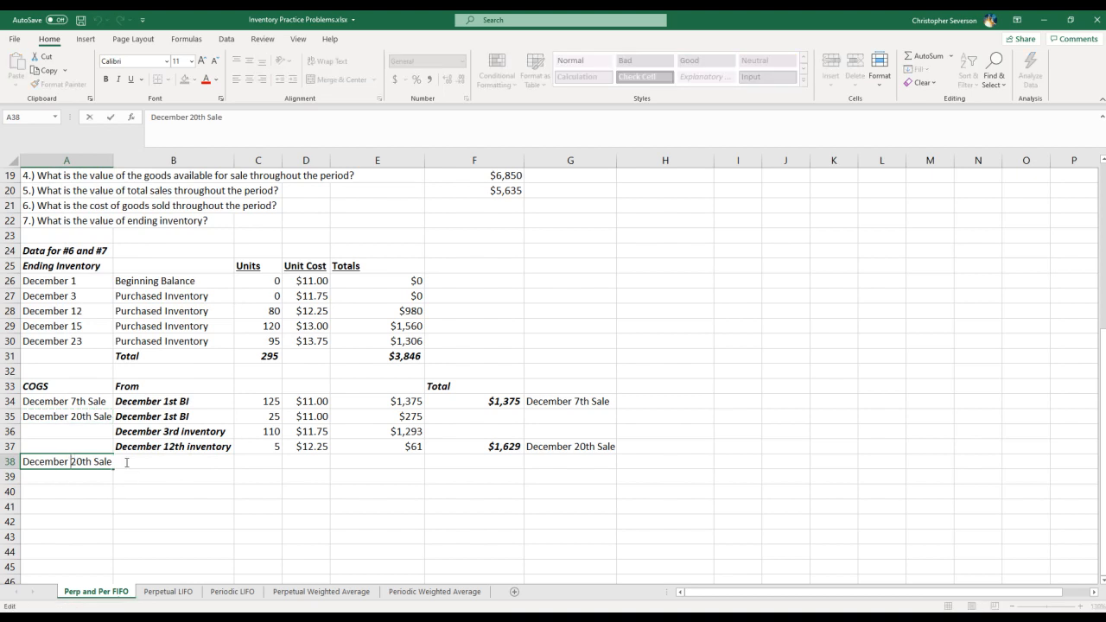
{"action": "key", "text": "Delete"}
{"action": "type", "text": "3"}
{"action": "key", "text": "Return"}
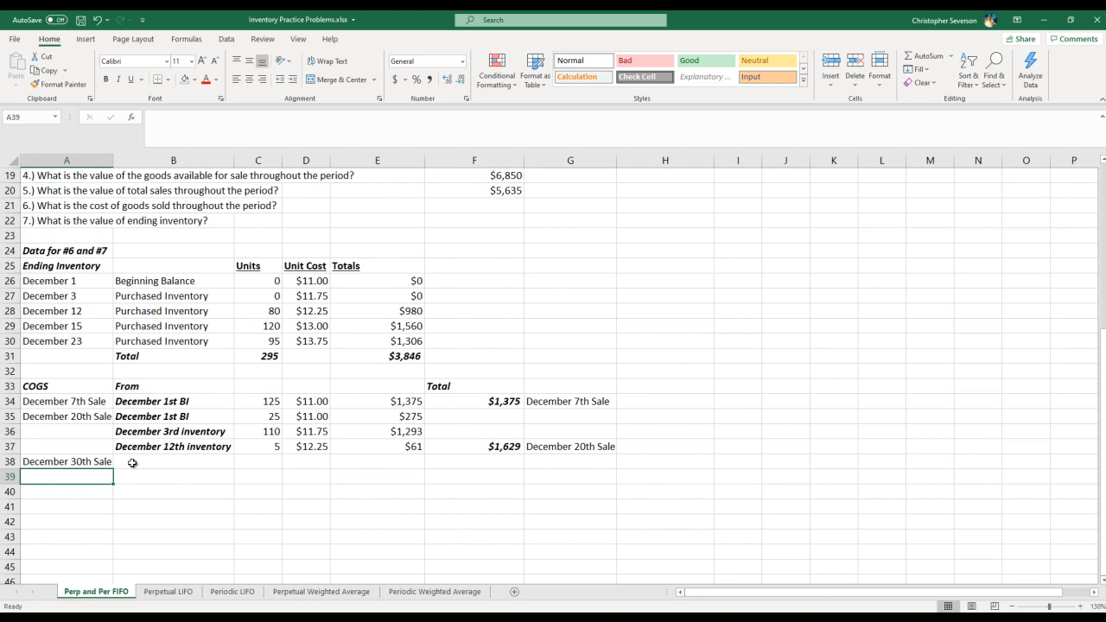
Check the December 30 sale's units, fill "December 12th inventory" into B38 as its first cost source, and enter 80 units in C38
{"action": "scroll", "coordinate": [257, 462], "scroll_direction": "up", "scroll_amount": 5}
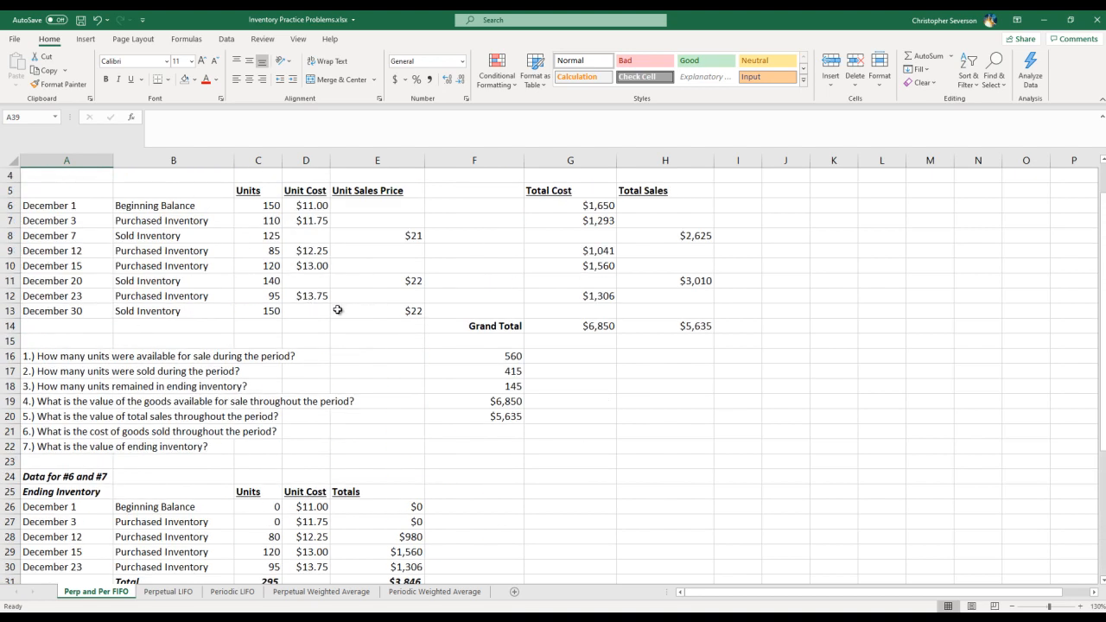
{"action": "scroll", "coordinate": [311, 458], "scroll_direction": "down", "scroll_amount": 4}
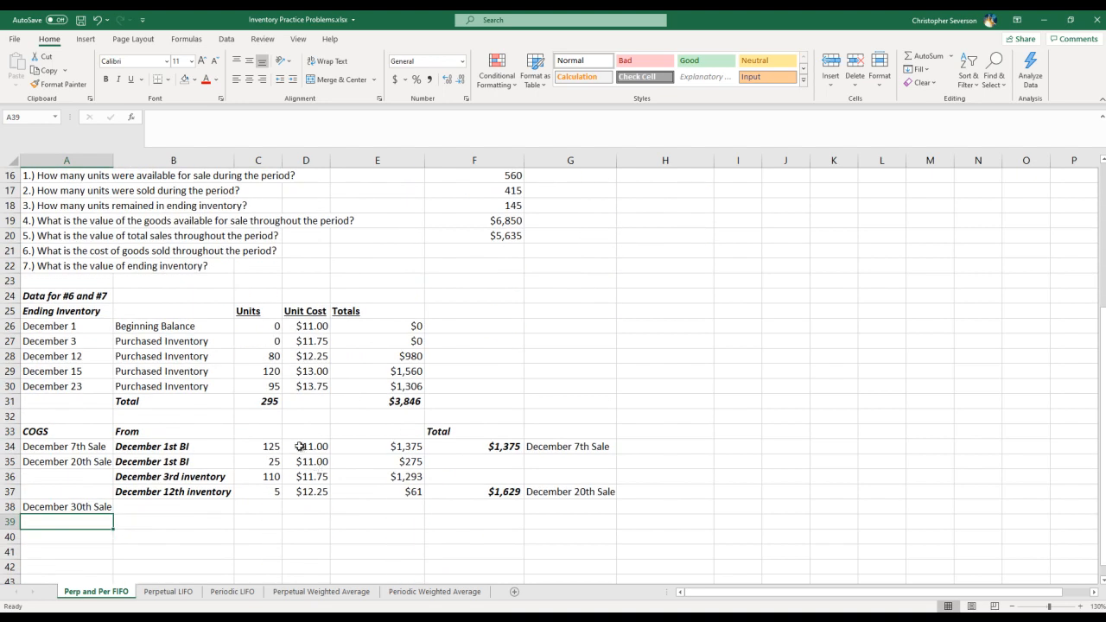
{"action": "scroll", "coordinate": [298, 446], "scroll_direction": "down", "scroll_amount": 2}
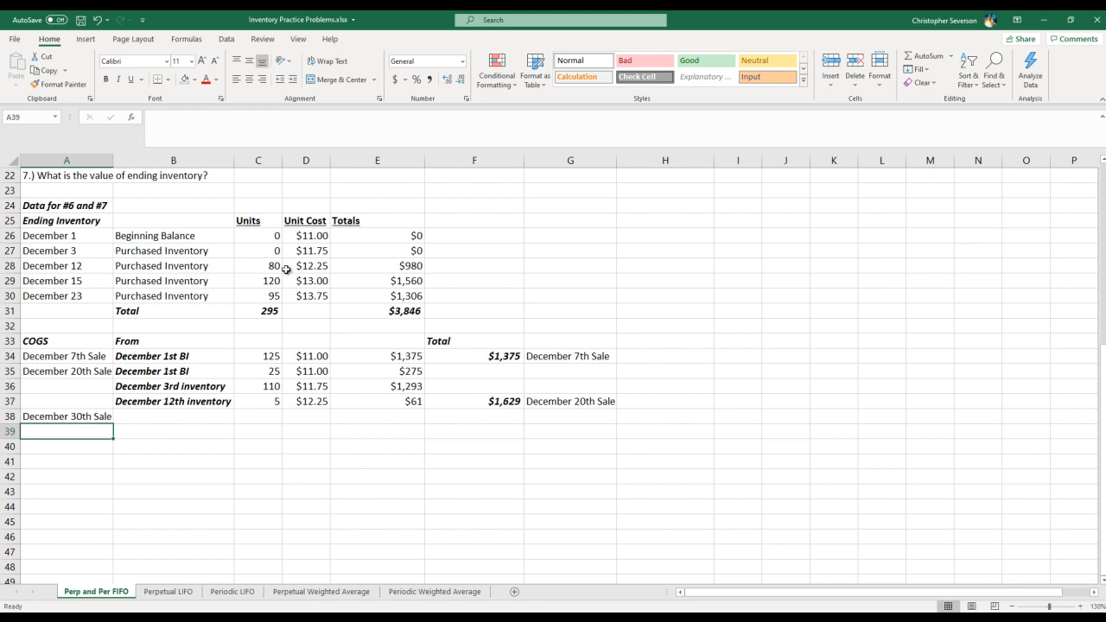
{"action": "left_click", "coordinate": [210, 402]}
{"action": "left_click_drag", "start_coordinate": [236, 407], "coordinate": [237, 424]}
{"action": "left_click", "coordinate": [277, 417]}
{"action": "type", "text": "80"}
{"action": "key", "text": "Tab"}
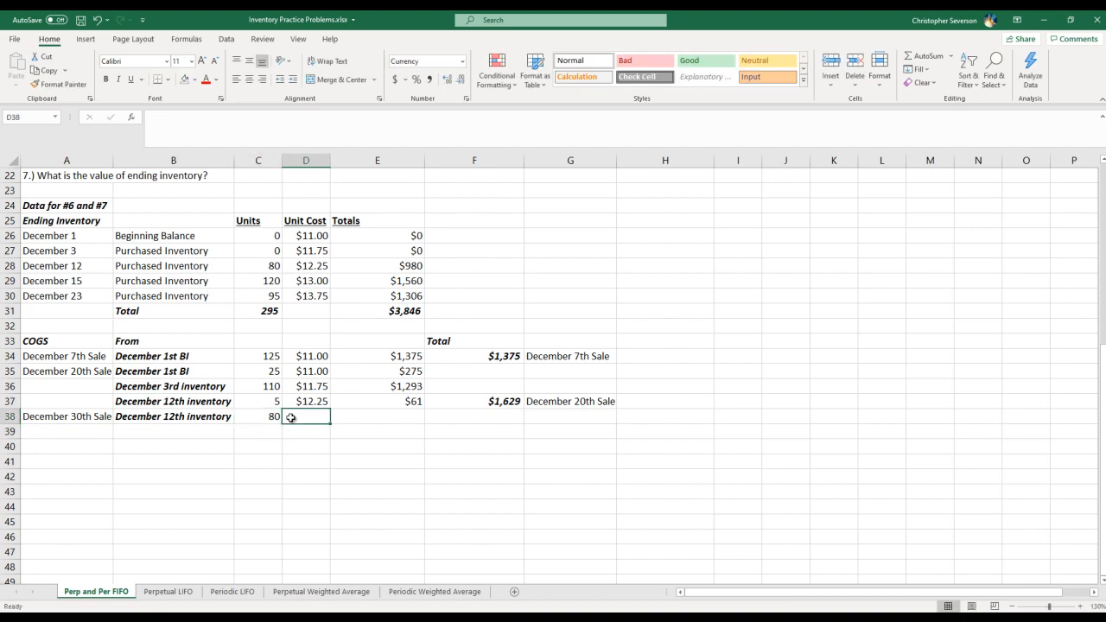
Set the December 12 ending inventory units in C28 to 0 and enter the unit cost 12.25 in D38
{"action": "left_click", "coordinate": [270, 265]}
{"action": "type", "text": "0"}
{"action": "key", "text": "Return"}
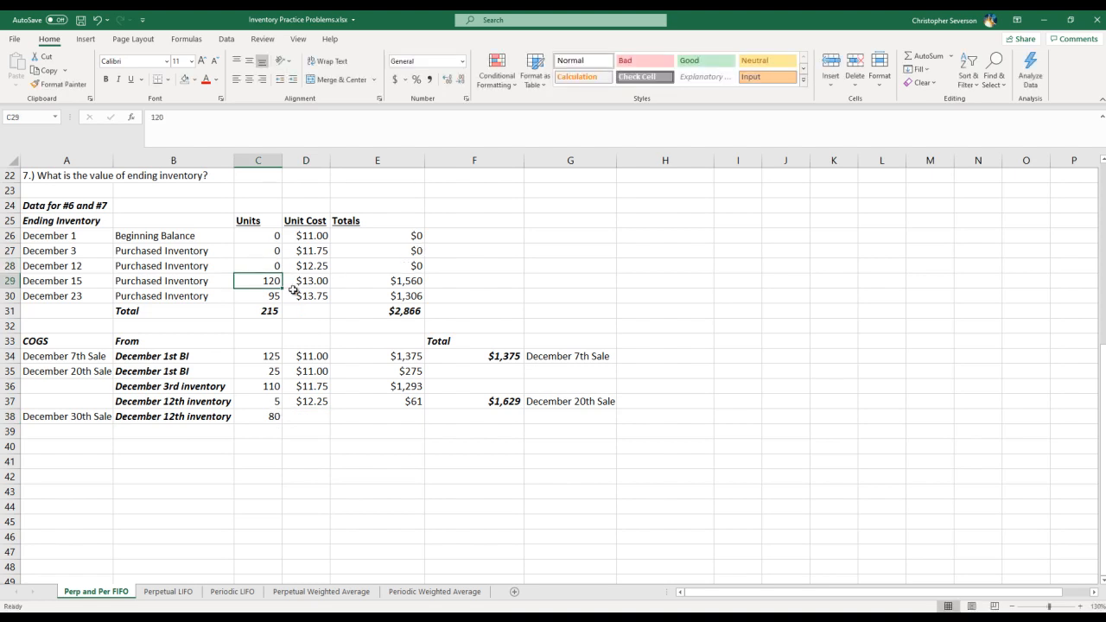
{"action": "left_click", "coordinate": [317, 415]}
{"action": "type", "text": "12.25"}
{"action": "key", "text": "Return"}
{"action": "key", "text": "Up"}
{"action": "key", "text": "Right"}
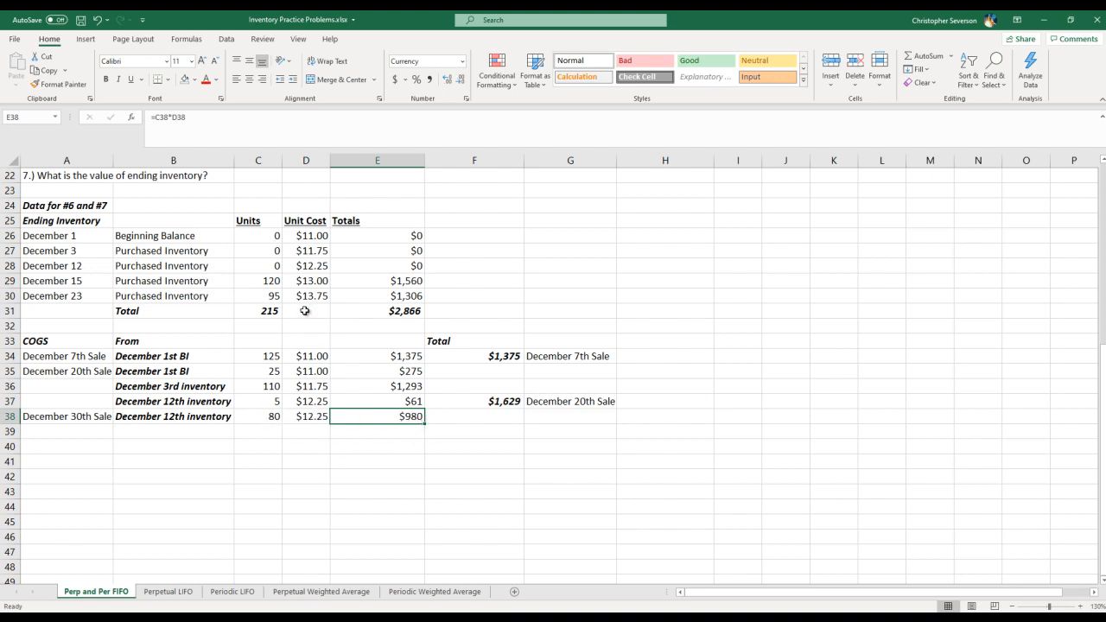
Check the December 30 sale's units, then fill B38 into B39 and change the label to "December 15th inventory"
{"action": "scroll", "coordinate": [273, 424], "scroll_direction": "up", "scroll_amount": 4}
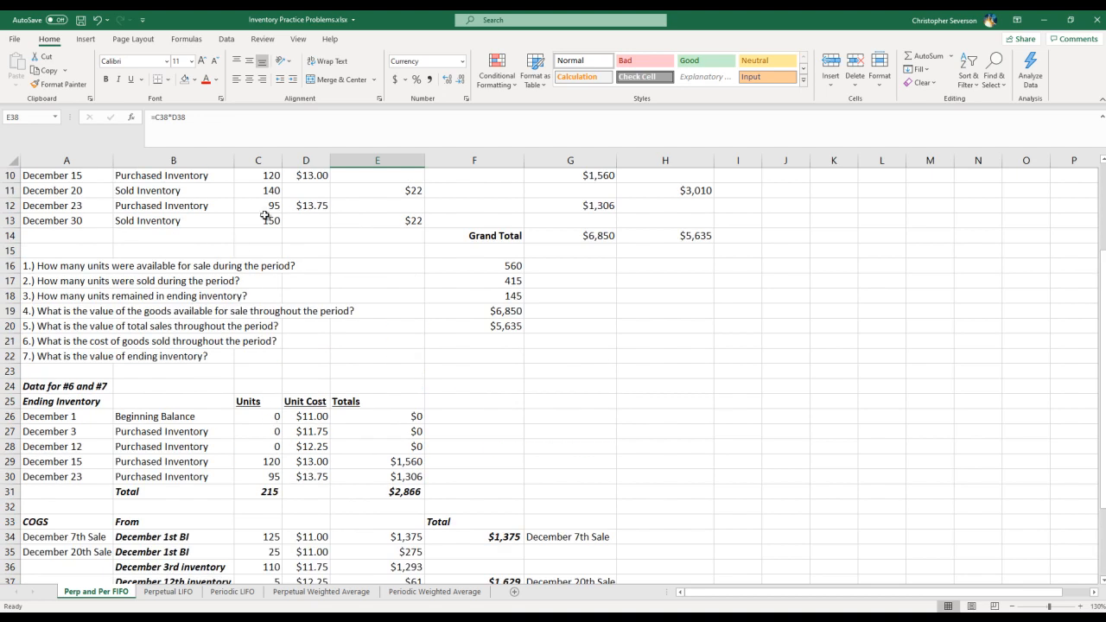
{"action": "scroll", "coordinate": [344, 331], "scroll_direction": "down", "scroll_amount": 3}
{"action": "left_click_drag", "start_coordinate": [182, 327], "coordinate": [329, 326]}
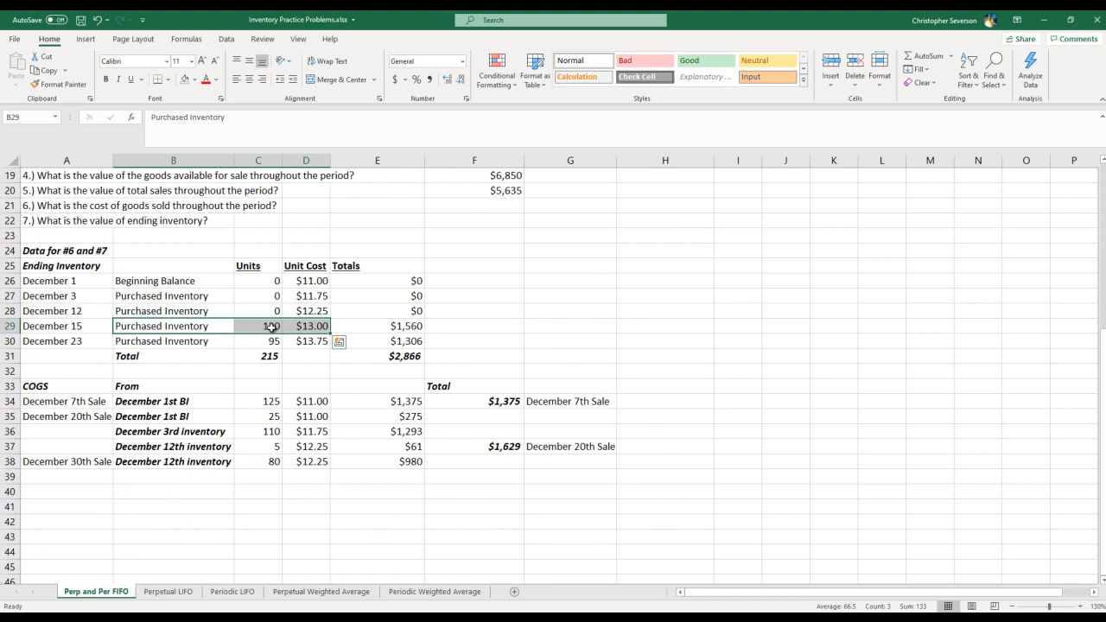
{"action": "left_click", "coordinate": [227, 464]}
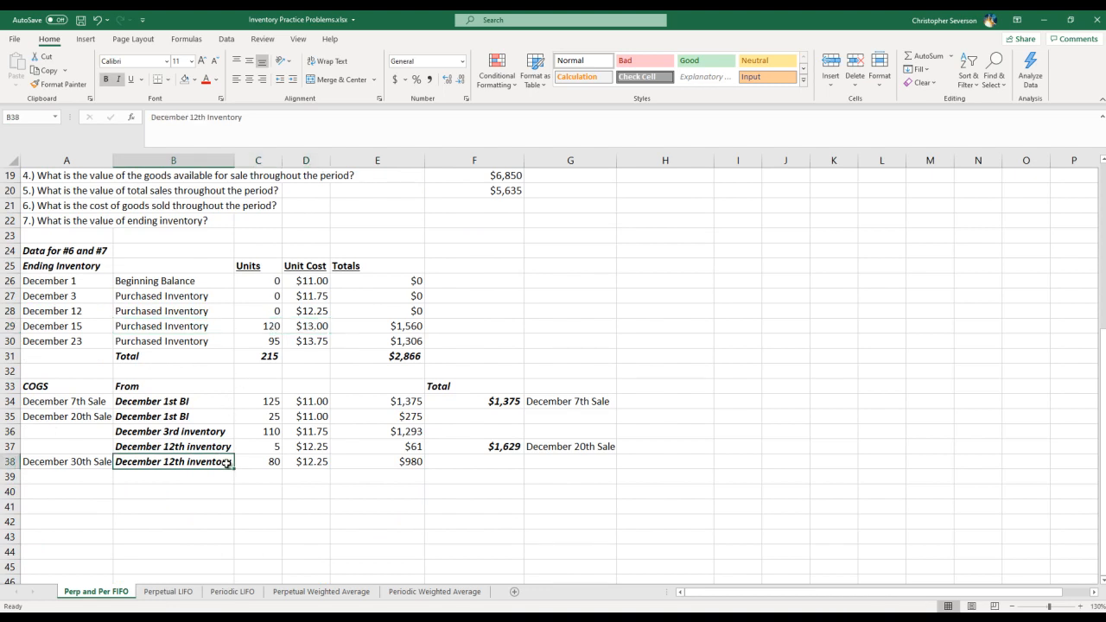
{"action": "left_click_drag", "start_coordinate": [234, 471], "coordinate": [186, 476]}
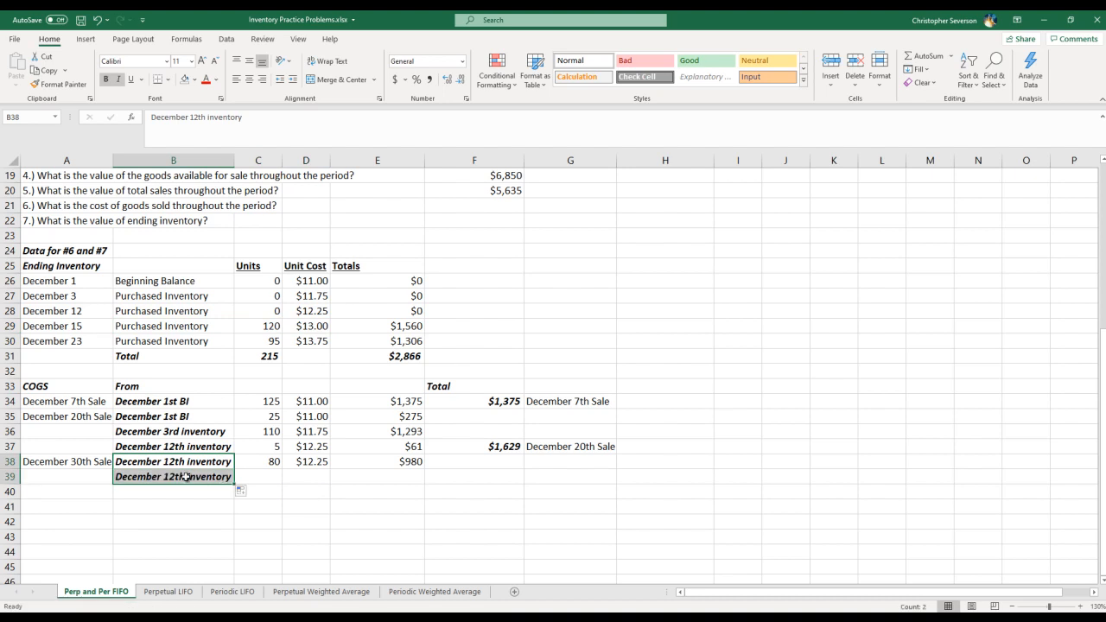
{"action": "double_click", "coordinate": [174, 476]}
{"action": "key", "text": "BackSpace"}
{"action": "type", "text": "5"}
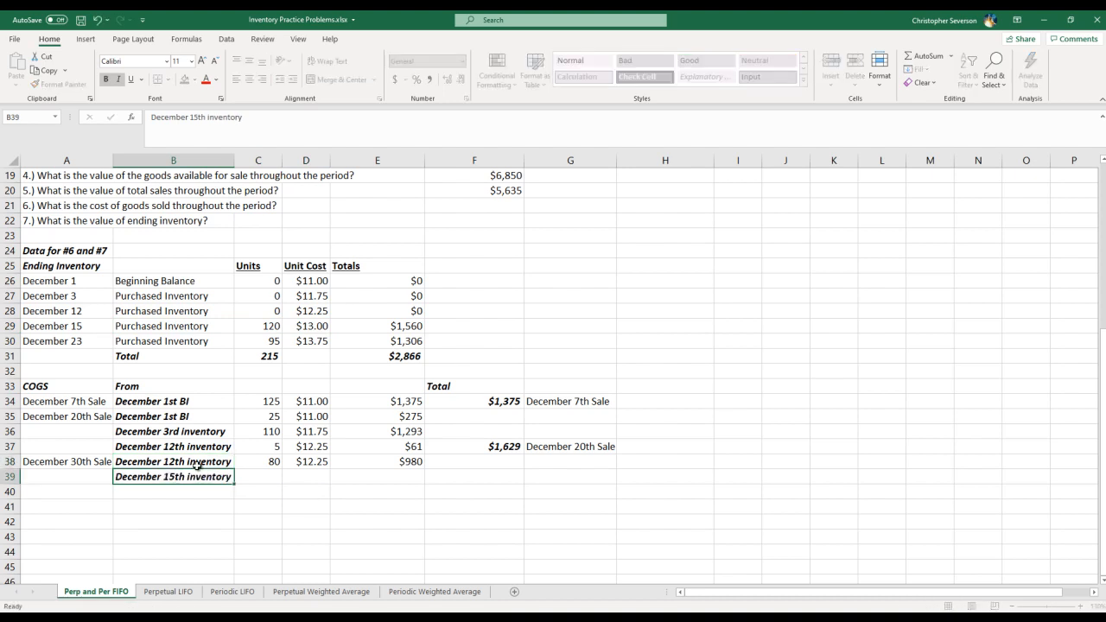
{"action": "key", "text": "Return"}
{"action": "key", "text": "Up"}
Enter 70 units in C39 for the December 15th inventory and set the December 15 ending units in C29 to 50
{"action": "key", "text": "Right"}
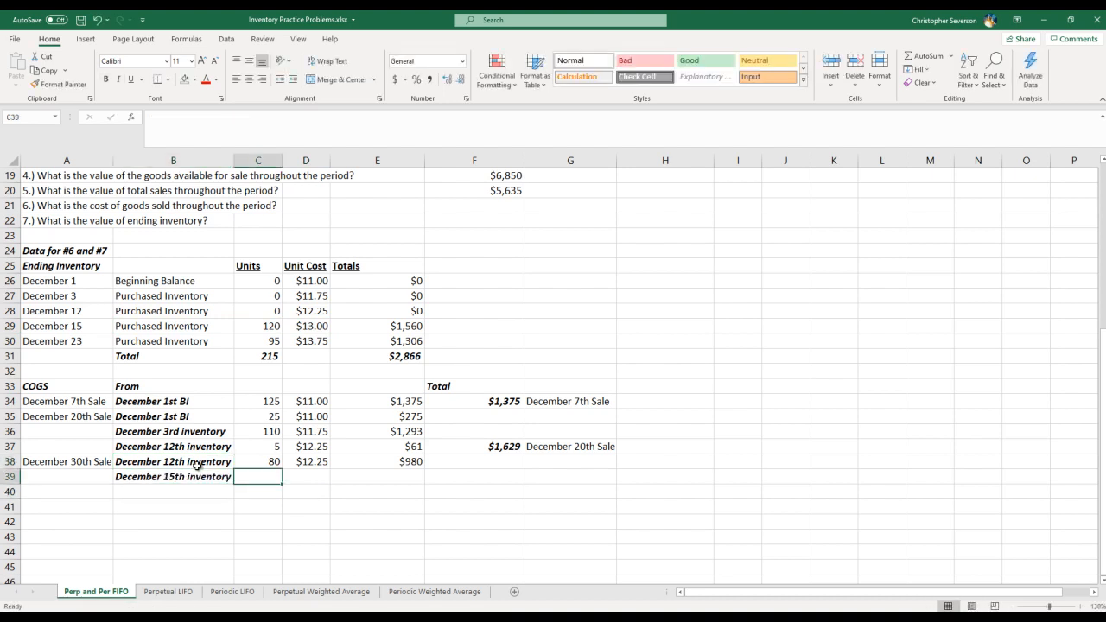
{"action": "type", "text": "70"}
{"action": "key", "text": "Return"}
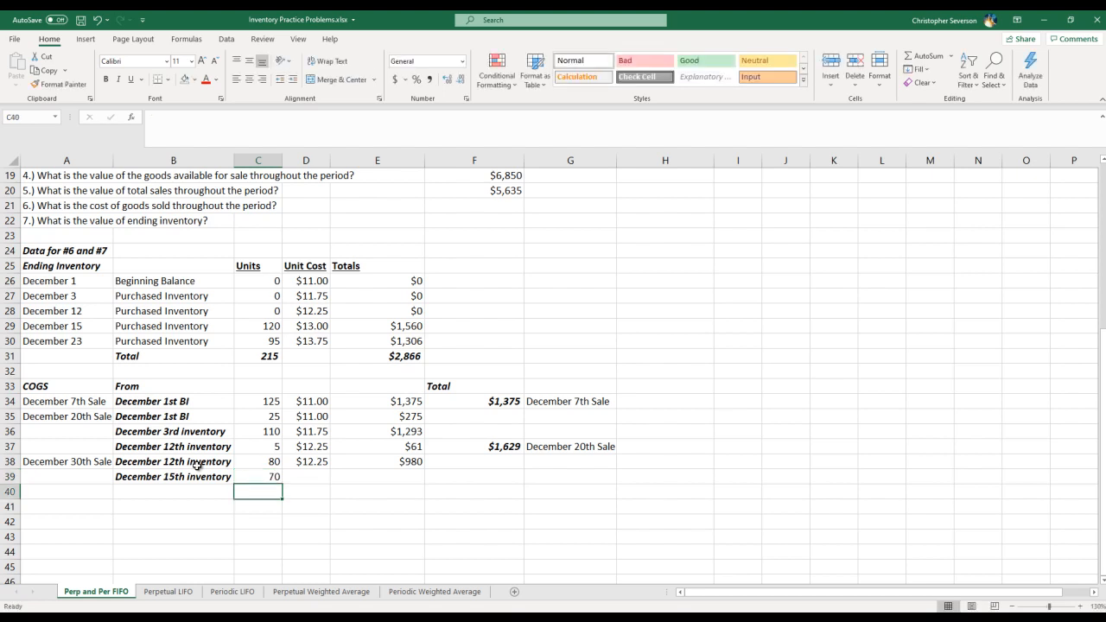
{"action": "left_click", "coordinate": [264, 326]}
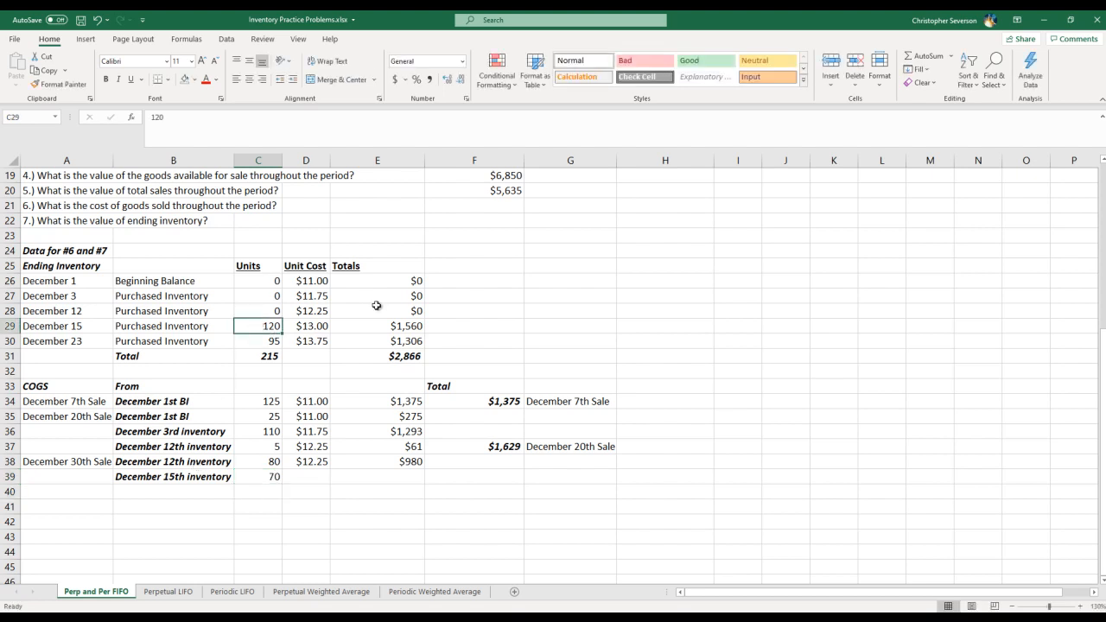
{"action": "type", "text": "50"}
{"action": "key", "text": "Return"}
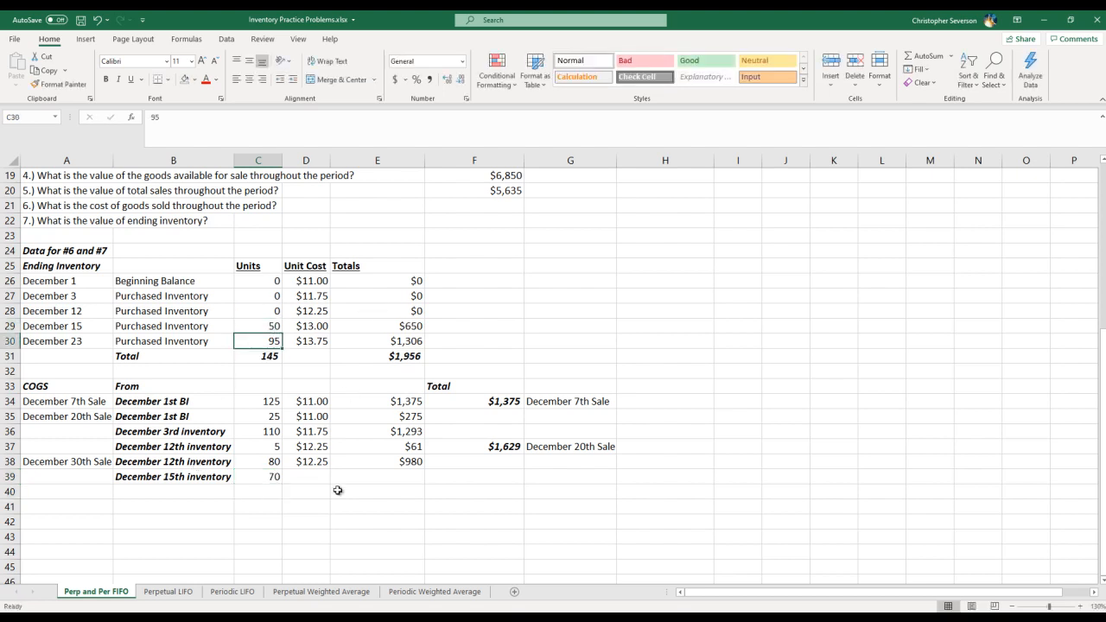
Enter the unit cost 13 in D39 for the December 15th inventory line
{"action": "left_click", "coordinate": [305, 476]}
{"action": "type", "text": "13"}
{"action": "key", "text": "Return"}
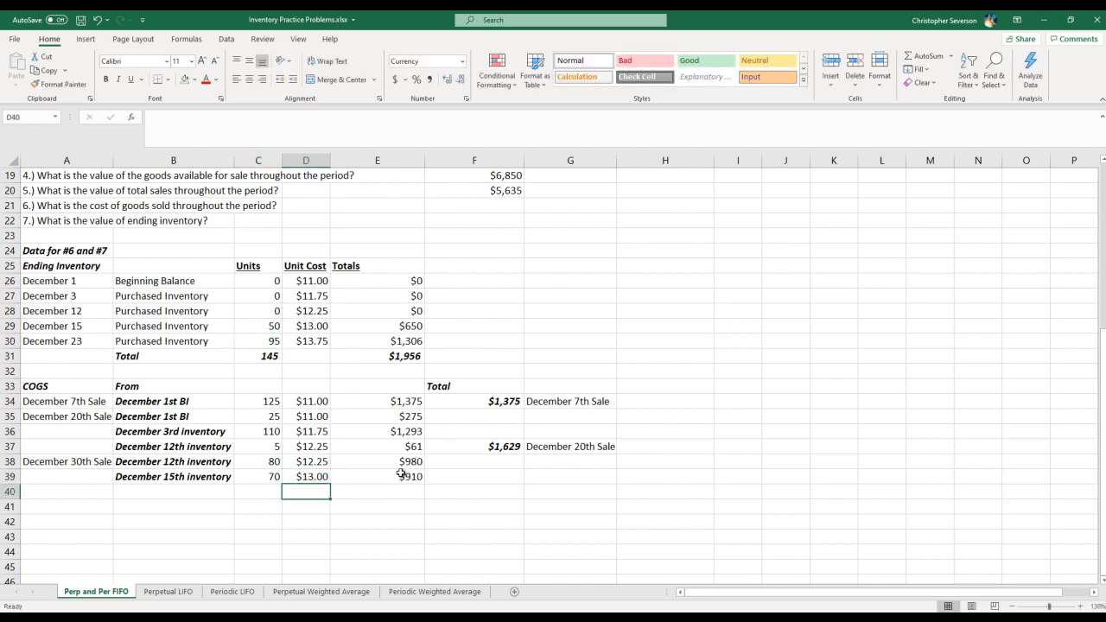
Check the December 30 sale's units, then enter a formula in F39 that sums its cost layers E38:E39
{"action": "left_click_drag", "start_coordinate": [275, 464], "coordinate": [270, 476]}
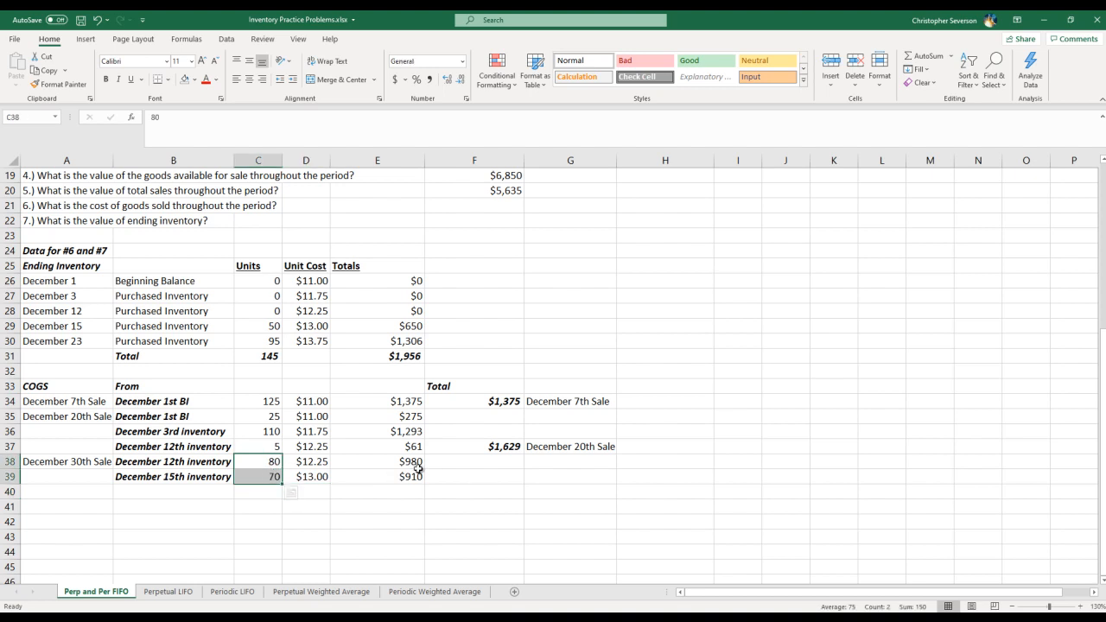
{"action": "left_click", "coordinate": [500, 477]}
{"action": "type", "text": "=sum("}
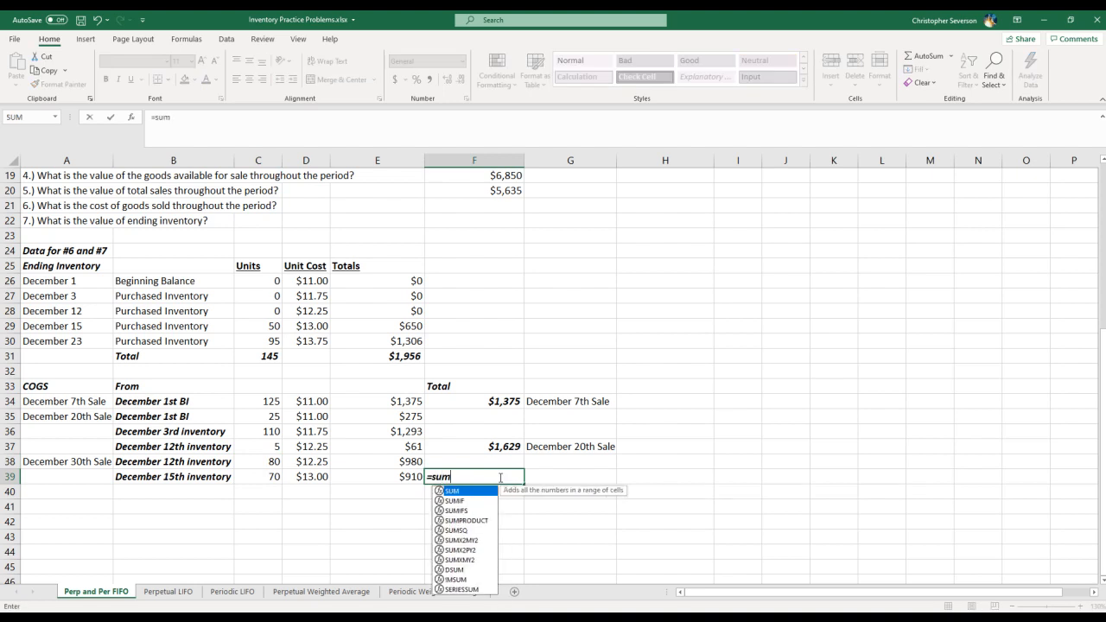
{"action": "left_click_drag", "start_coordinate": [410, 462], "coordinate": [406, 470]}
{"action": "type", "text": "_"}
{"action": "key", "text": "BackSpace"}
{"action": "type", "text": ")"}
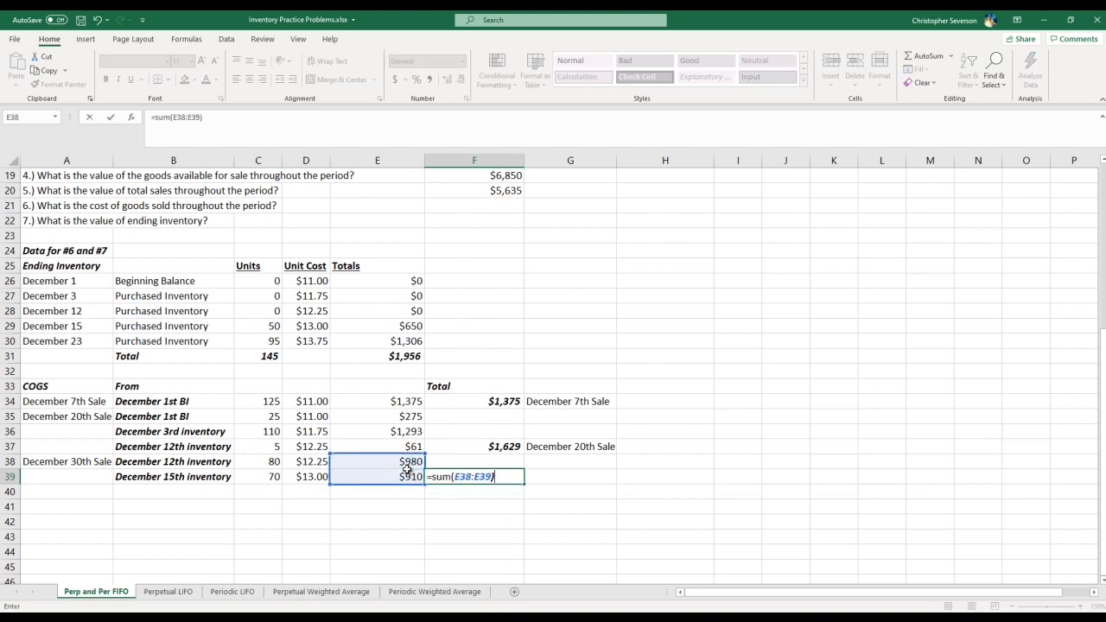
{"action": "key", "text": "Return"}
Copy the "December 30th Sale" label from A38 into G39 beside the sale's total
{"action": "key", "text": "Up"}
{"action": "key", "text": "Right"}
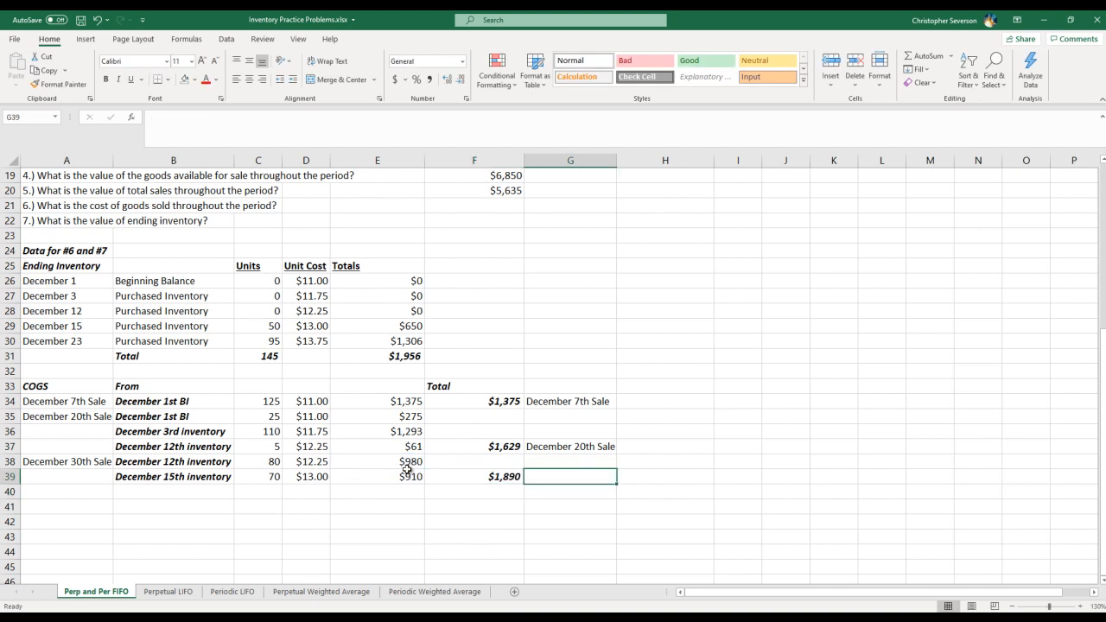
{"action": "right_click", "coordinate": [49, 467]}
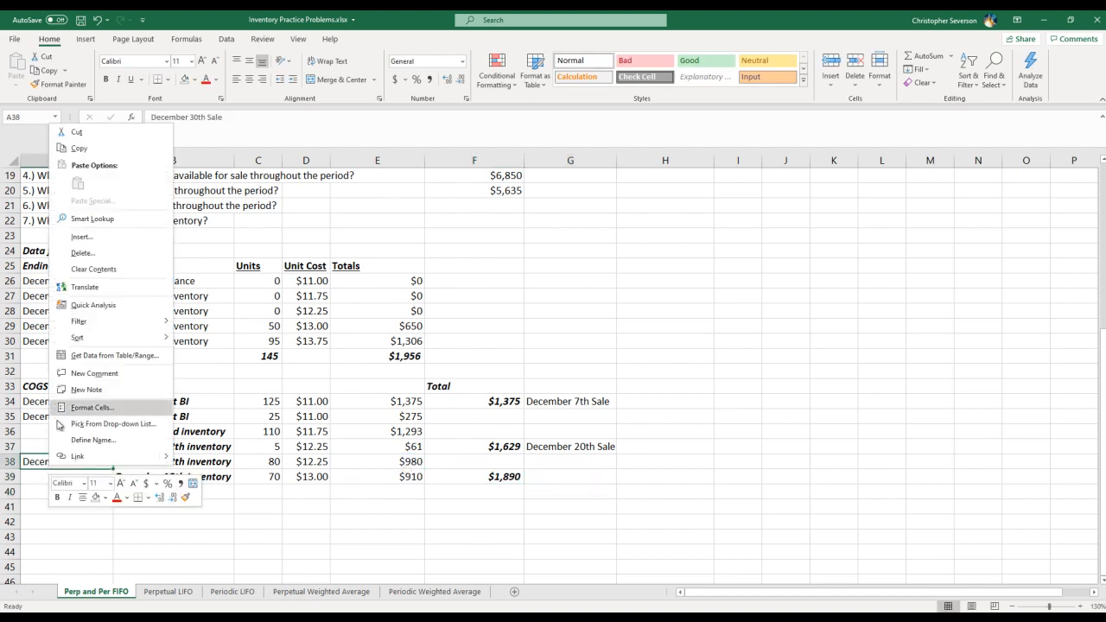
{"action": "left_click", "coordinate": [94, 149]}
{"action": "right_click", "coordinate": [533, 477]}
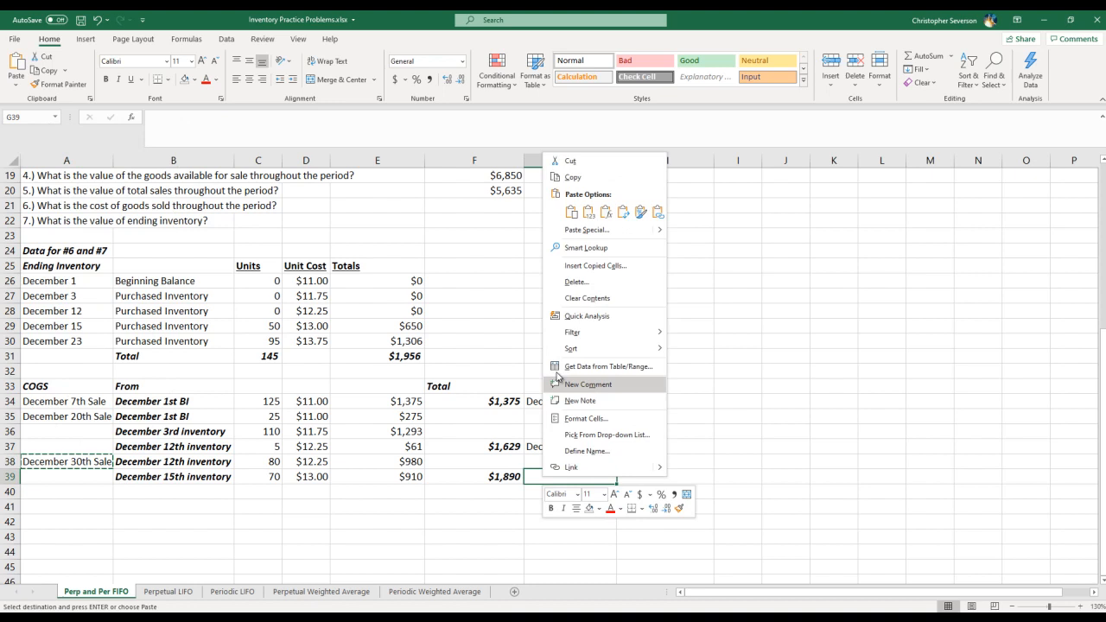
{"action": "left_click", "coordinate": [572, 212]}
{"action": "key", "text": "Escape"}
Label G40 "Grand Total" and enter a formula in F40 that sums the sale totals F34:F39
{"action": "left_click", "coordinate": [566, 491]}
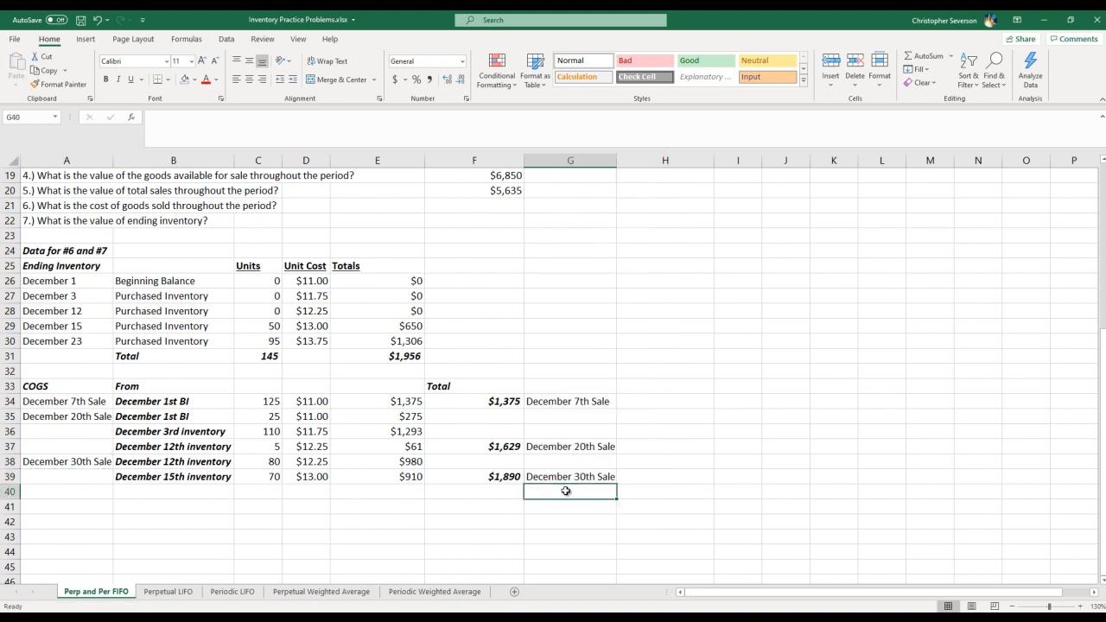
{"action": "type", "text": "Grand Total"}
{"action": "key", "text": "Left"}
{"action": "type", "text": "=sum("}
{"action": "left_click_drag", "start_coordinate": [505, 403], "coordinate": [489, 475]}
{"action": "type", "text": ")"}
{"action": "key", "text": "Return"}
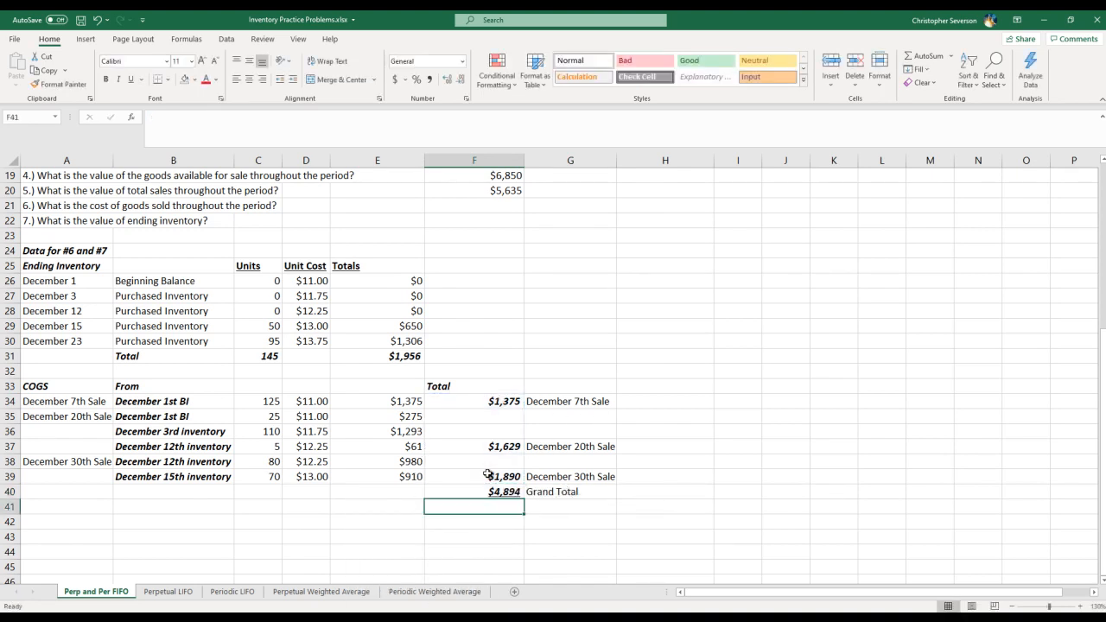
{"action": "key", "text": "Up"}
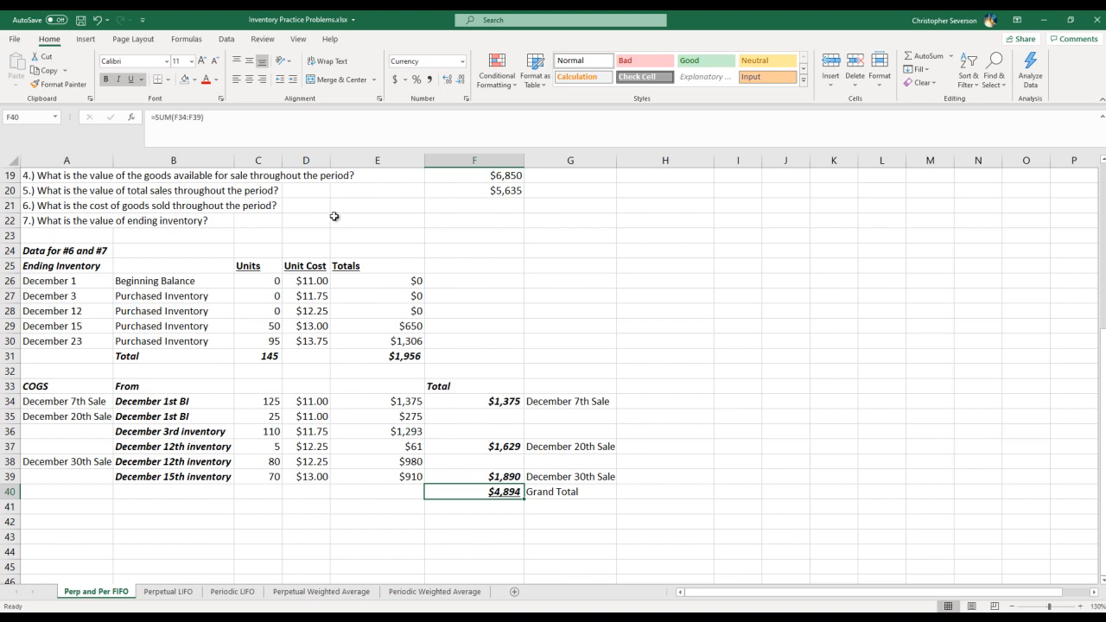
Answer question 6 with 4894 in F21 and question 7 with 1956 in F22
{"action": "left_click", "coordinate": [483, 206]}
{"action": "type", "text": "4894"}
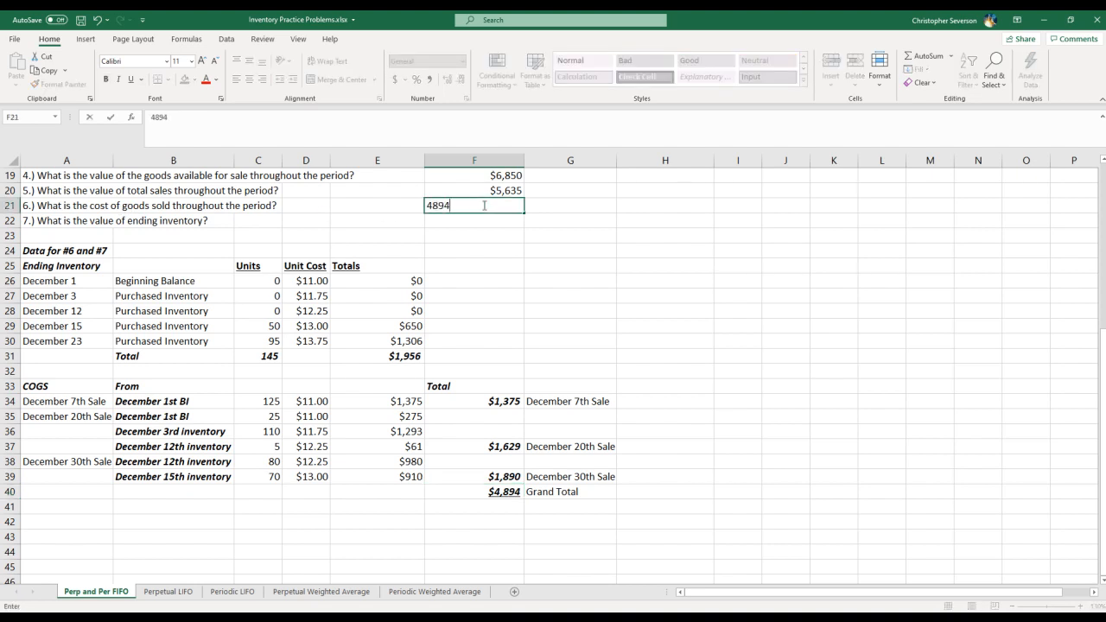
{"action": "key", "text": "Return"}
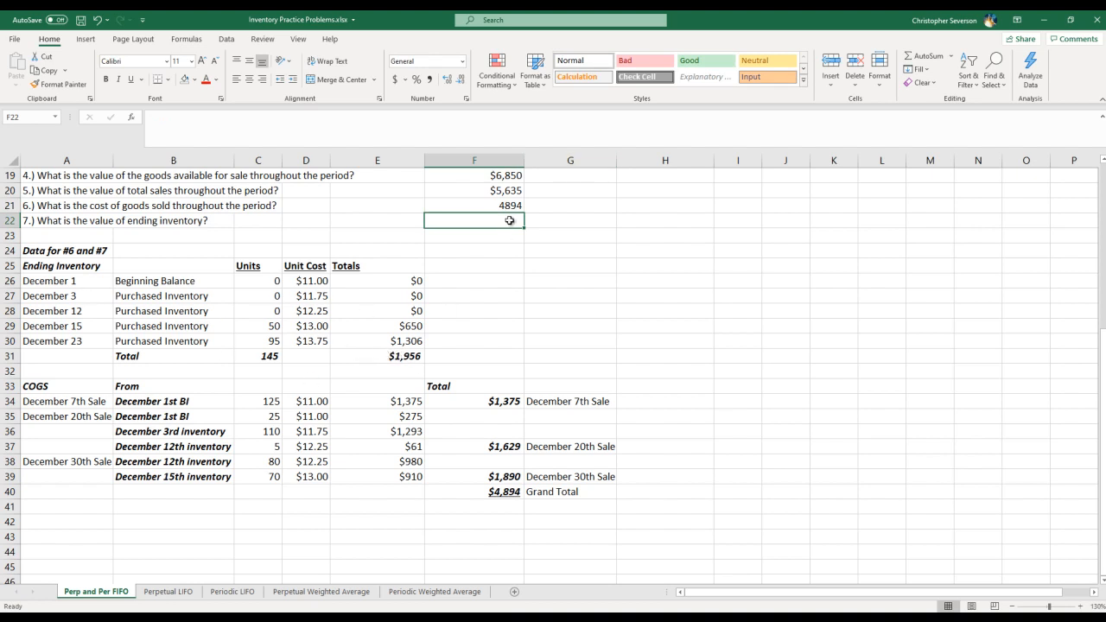
{"action": "type", "text": "1956"}
{"action": "key", "text": "Return"}
Copy the currency formatting of F20 onto the question 6 and 7 answers in F21:F22
{"action": "scroll", "coordinate": [631, 311], "scroll_direction": "up", "scroll_amount": 2}
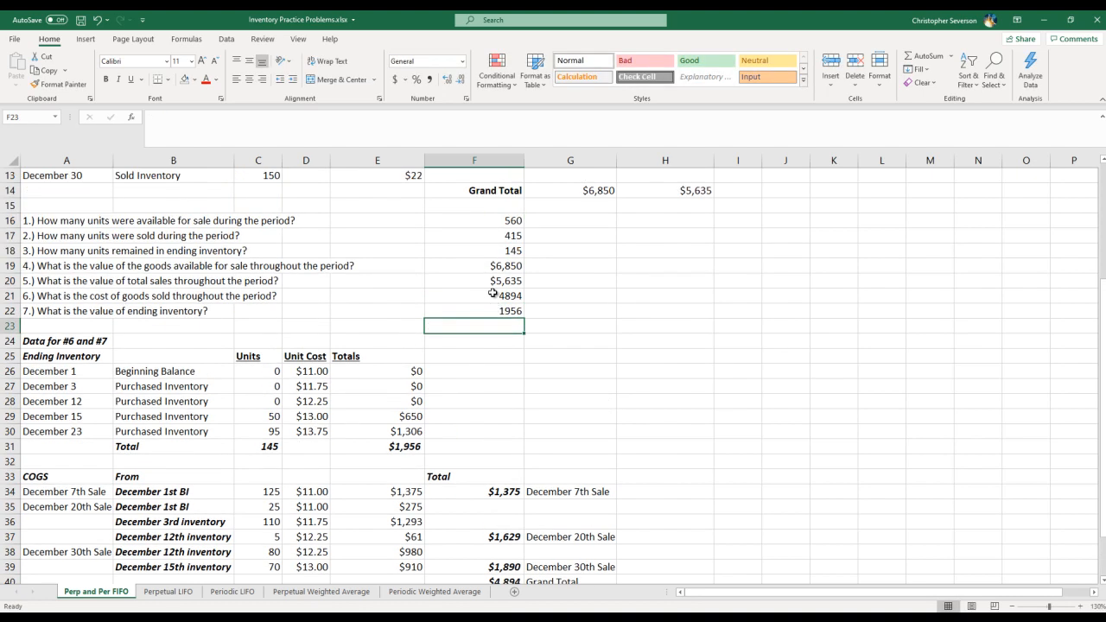
{"action": "left_click", "coordinate": [501, 282]}
{"action": "left_click", "coordinate": [58, 84]}
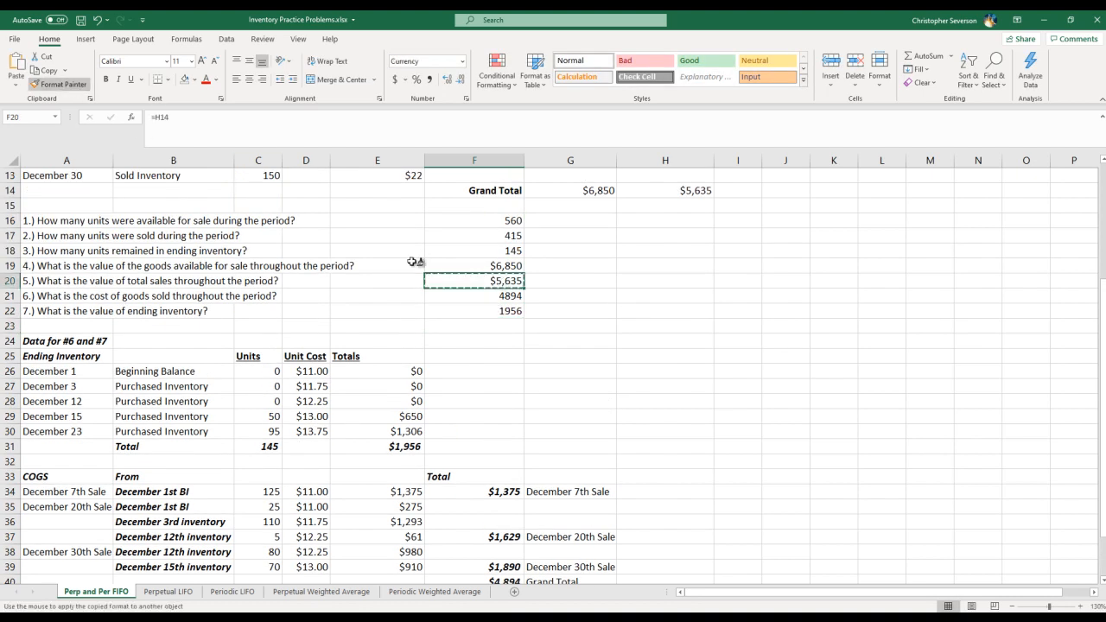
{"action": "left_click_drag", "start_coordinate": [501, 296], "coordinate": [501, 312]}
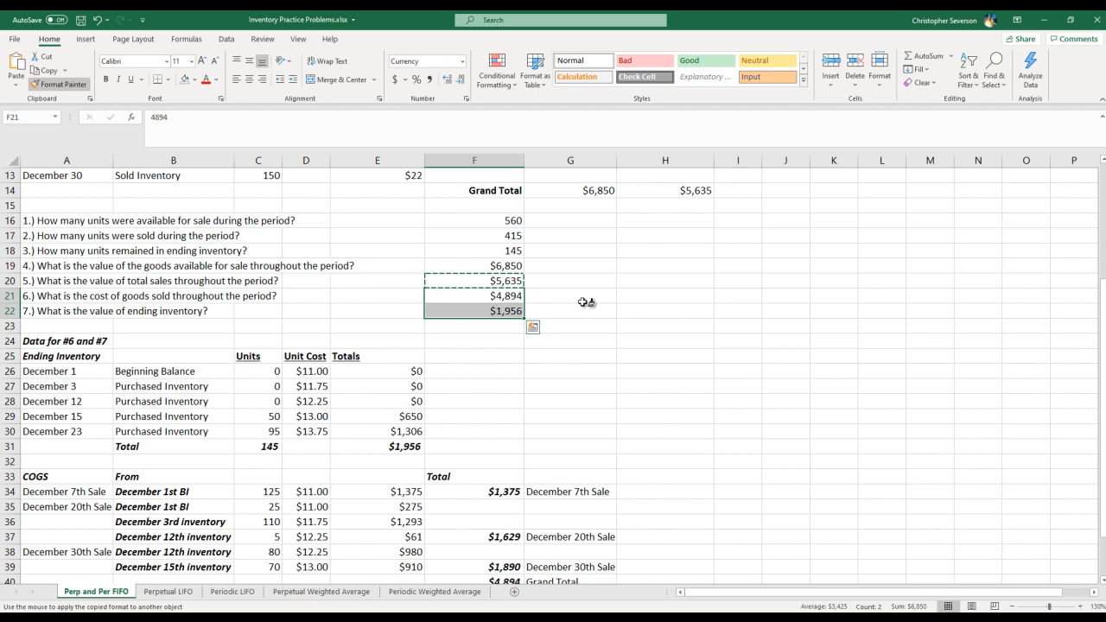
{"action": "key", "text": "Escape"}
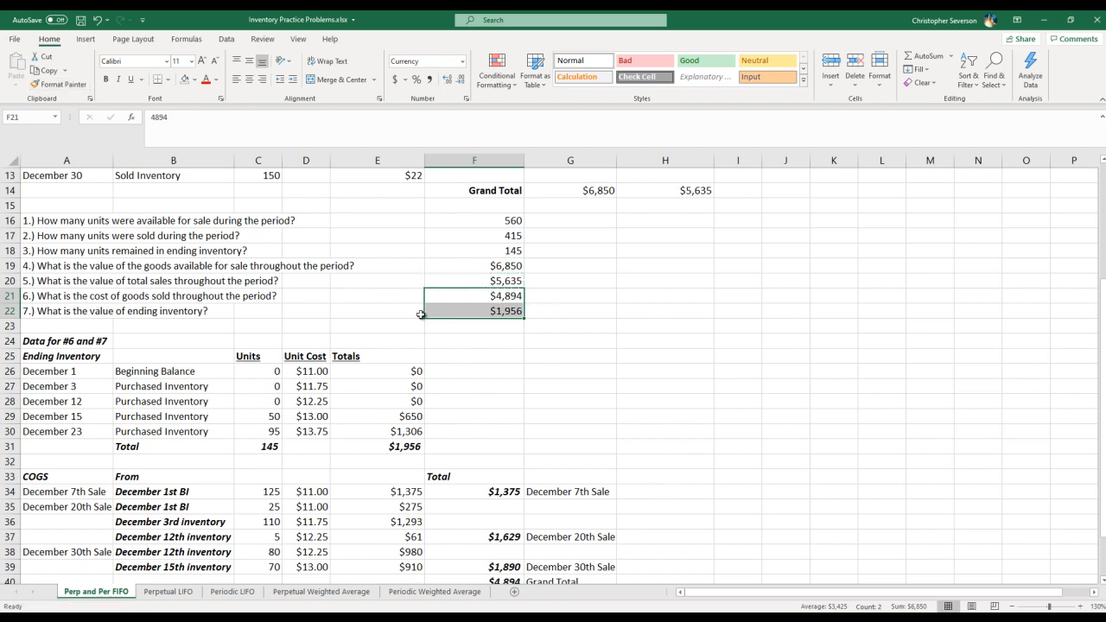
{"action": "left_click", "coordinate": [458, 343]}
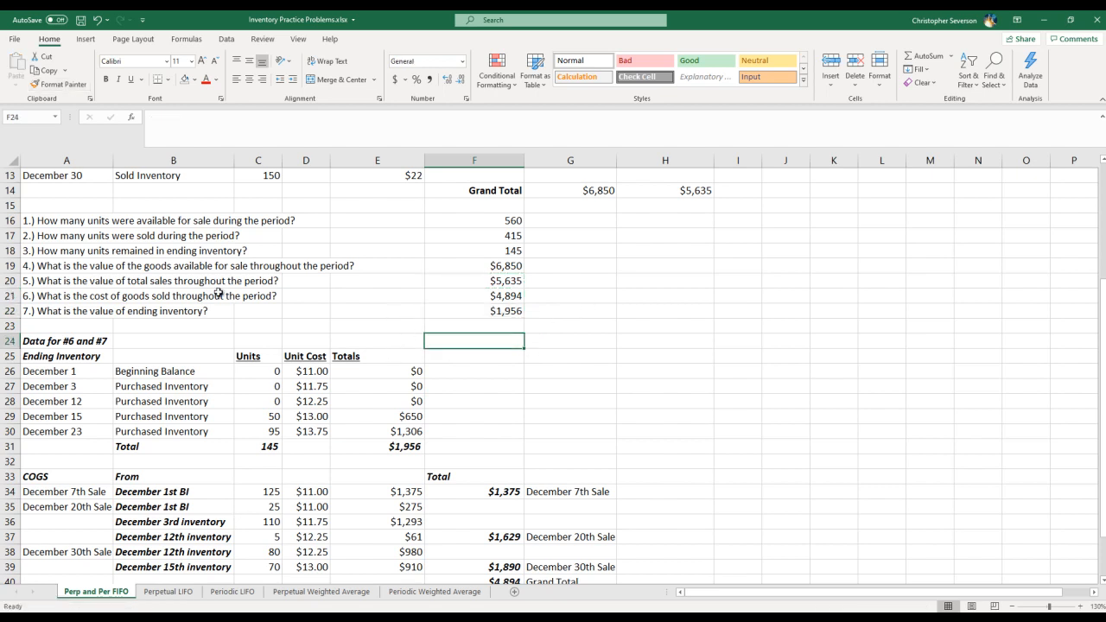
Compare the question 4 value of goods available for sale with the ending inventory total and COGS grand total
{"action": "left_click_drag", "start_coordinate": [102, 266], "coordinate": [491, 269]}
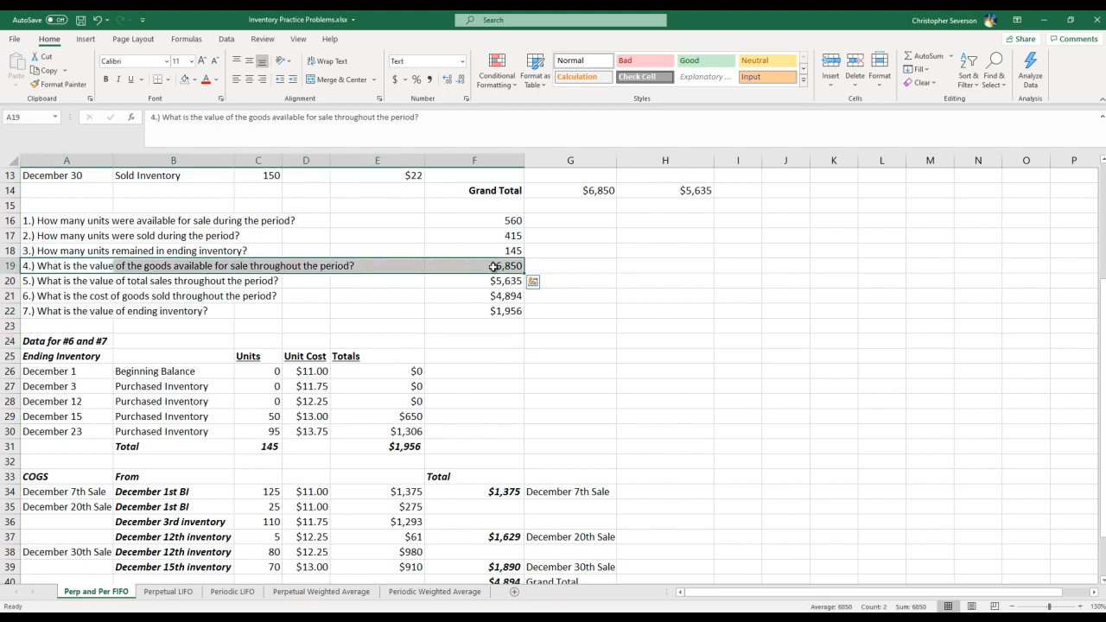
{"action": "scroll", "coordinate": [454, 279], "scroll_direction": "down", "scroll_amount": 3}
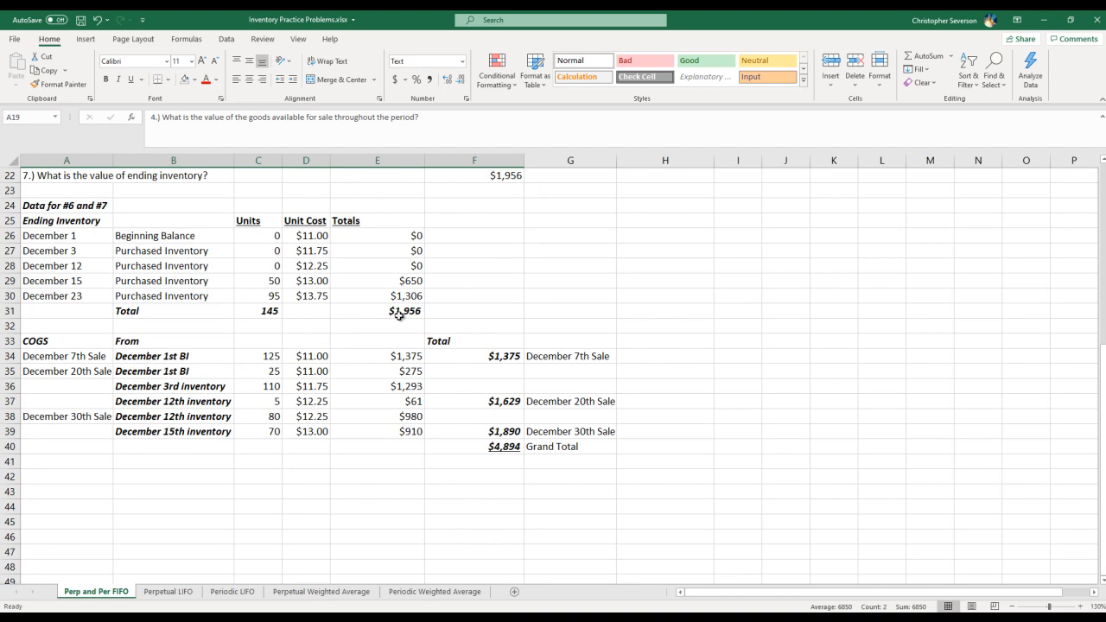
{"action": "scroll", "coordinate": [399, 315], "scroll_direction": "up", "scroll_amount": 4}
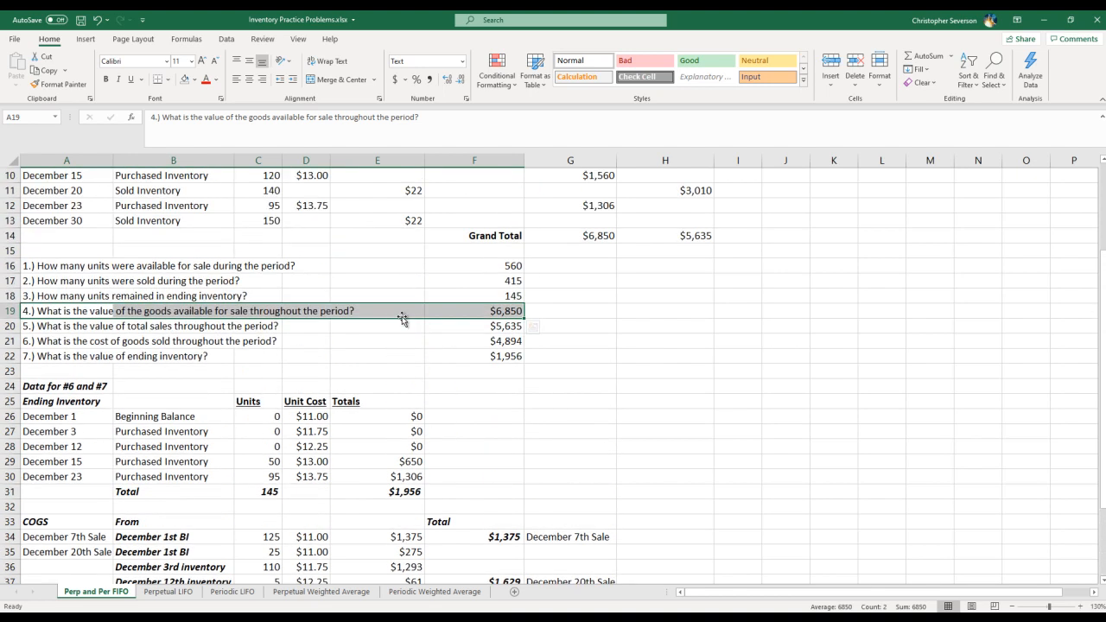
{"action": "scroll", "coordinate": [406, 398], "scroll_direction": "down", "scroll_amount": 3}
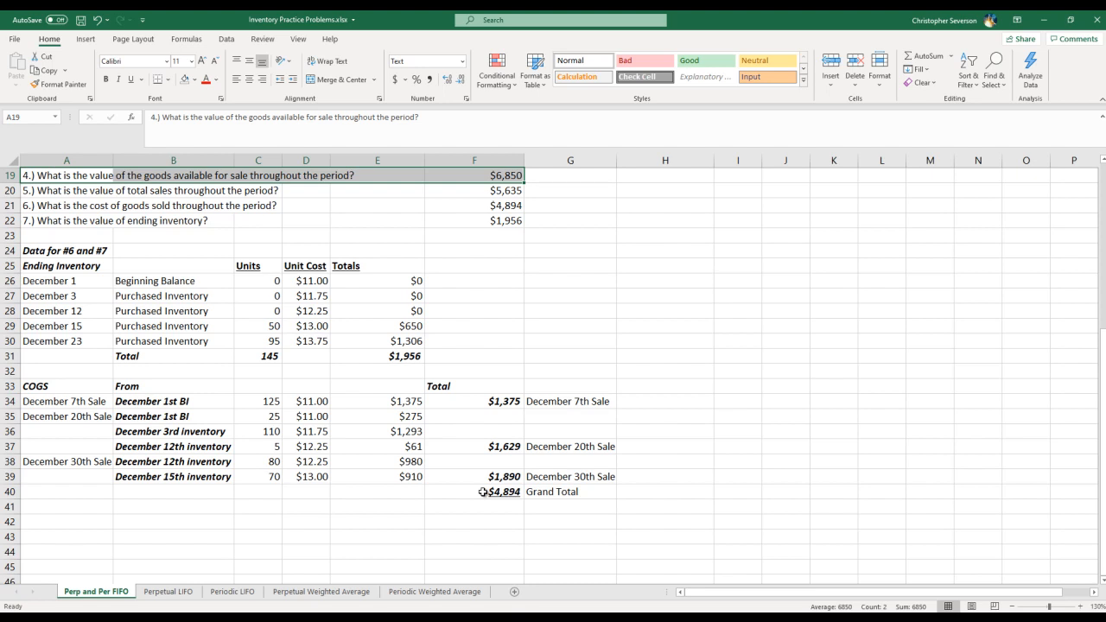
{"action": "scroll", "coordinate": [483, 492], "scroll_direction": "up", "scroll_amount": 3}
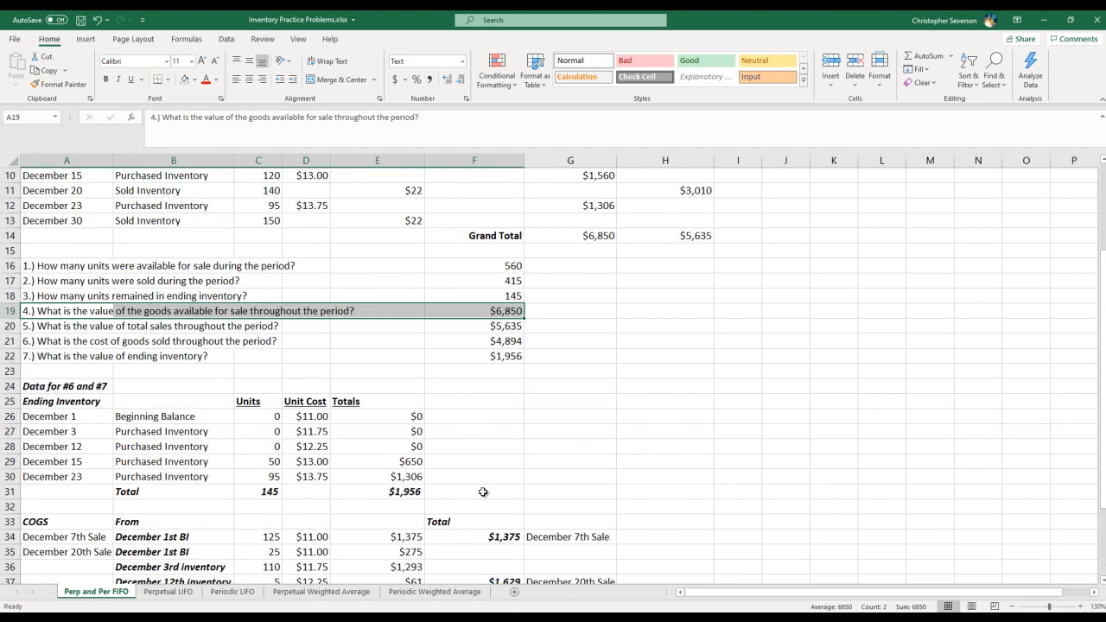
{"action": "left_click", "coordinate": [483, 309]}
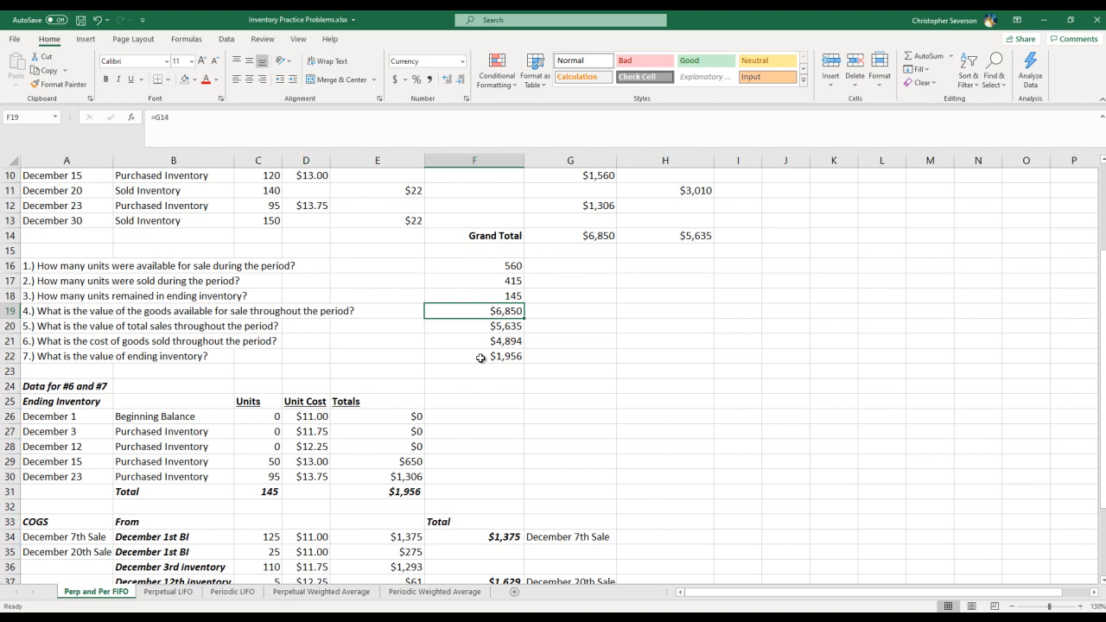
Enter a check formula in H22 that adds cost of goods sold F21 and ending inventory F22
{"action": "left_click", "coordinate": [636, 359]}
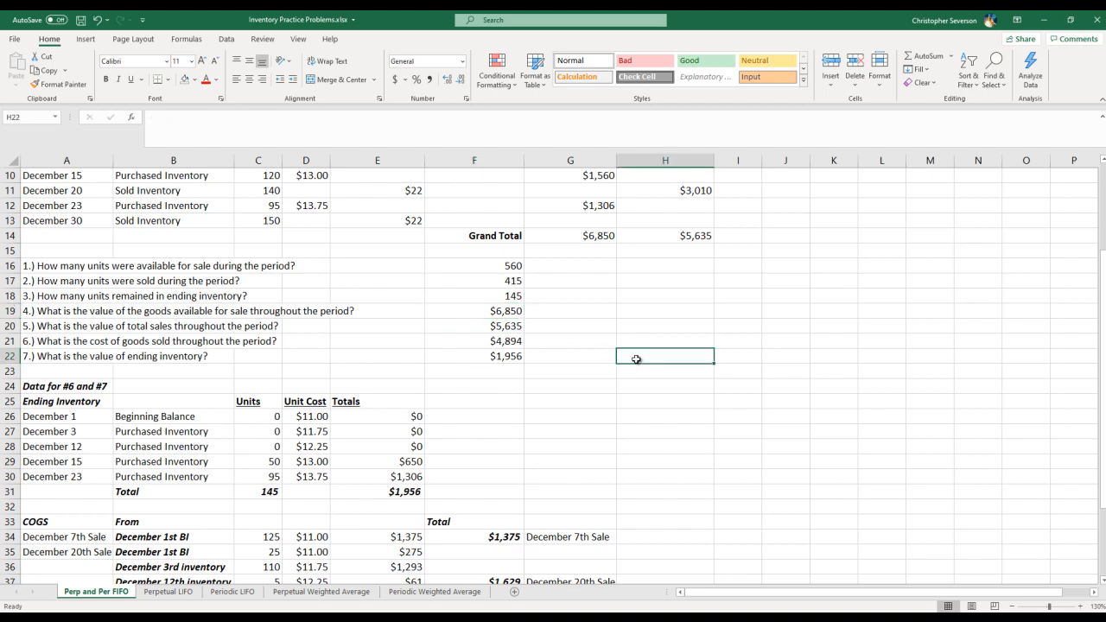
{"action": "type", "text": "="}
{"action": "key", "text": "Left"}
{"action": "key", "text": "Left"}
{"action": "key", "text": "Up"}
{"action": "type", "text": "+"}
{"action": "key", "text": "Left"}
{"action": "key", "text": "Left"}
{"action": "key", "text": "Return"}
Compare the H22 check sum with the goods available value in F19 and review the unit costs in D6:D13
{"action": "left_click", "coordinate": [657, 356]}
{"action": "left_click", "coordinate": [500, 308]}
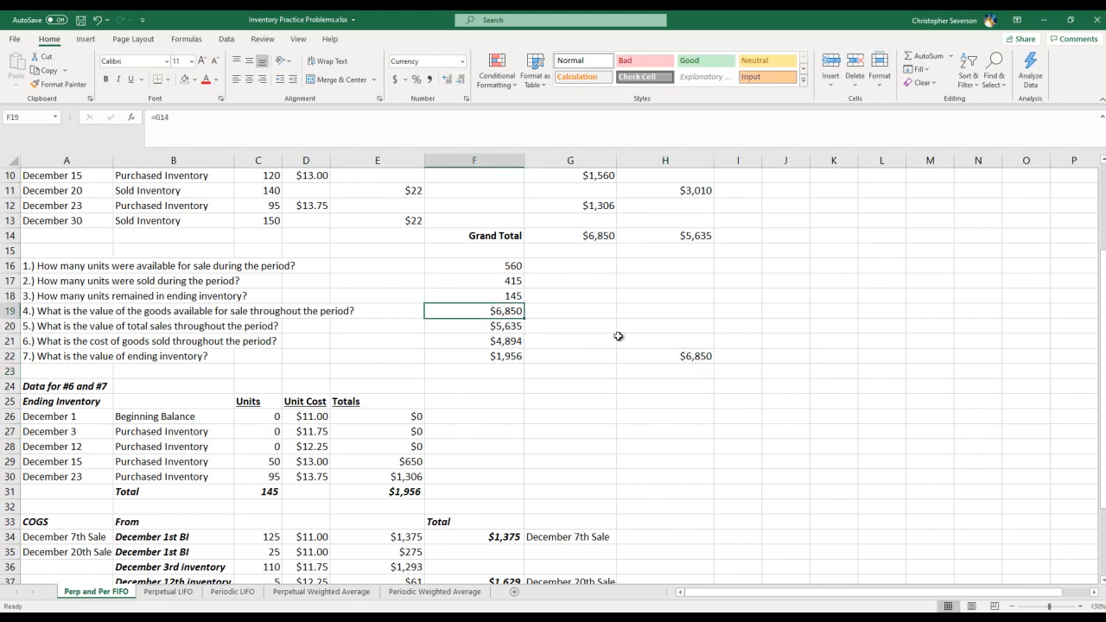
{"action": "left_click", "coordinate": [675, 356]}
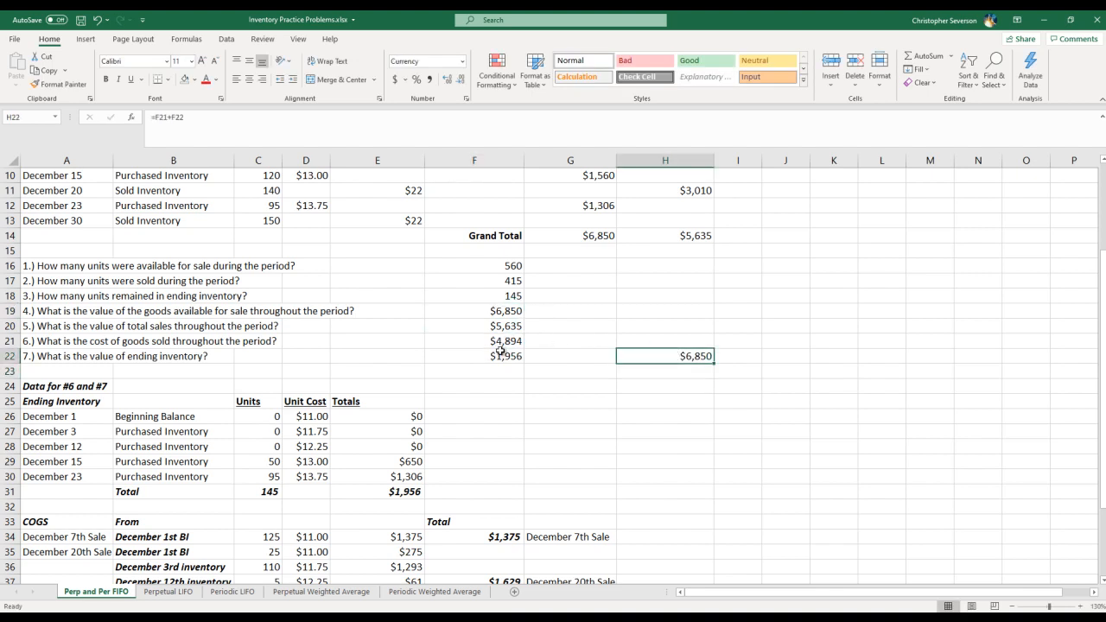
{"action": "scroll", "coordinate": [495, 345], "scroll_direction": "up", "scroll_amount": 2}
{"action": "left_click_drag", "start_coordinate": [298, 206], "coordinate": [299, 309]}
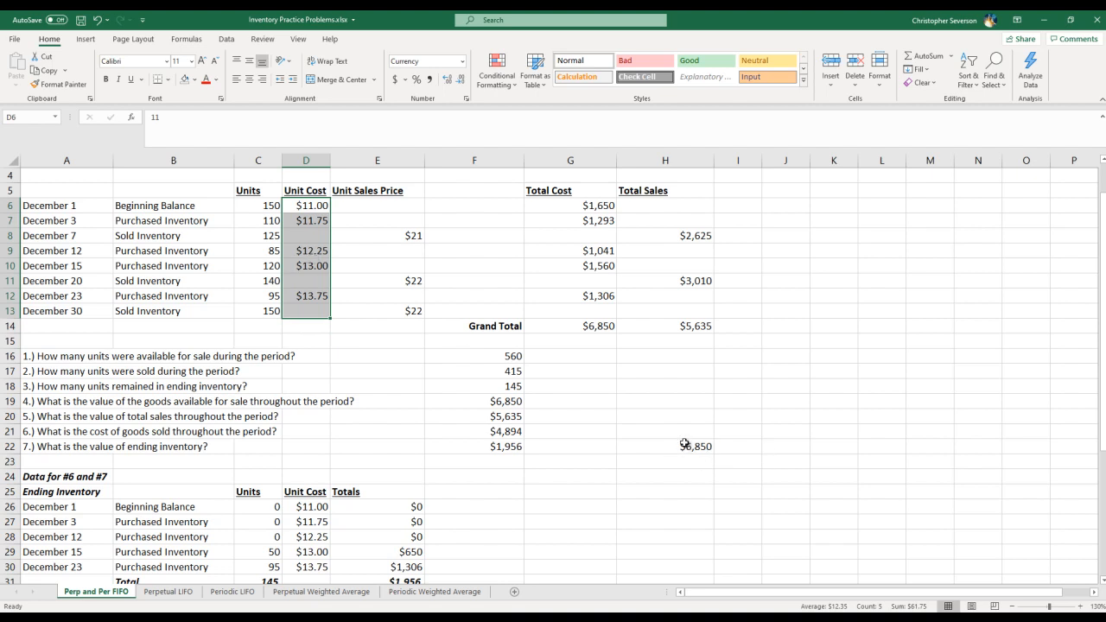
{"action": "scroll", "coordinate": [682, 447], "scroll_direction": "down", "scroll_amount": 1}
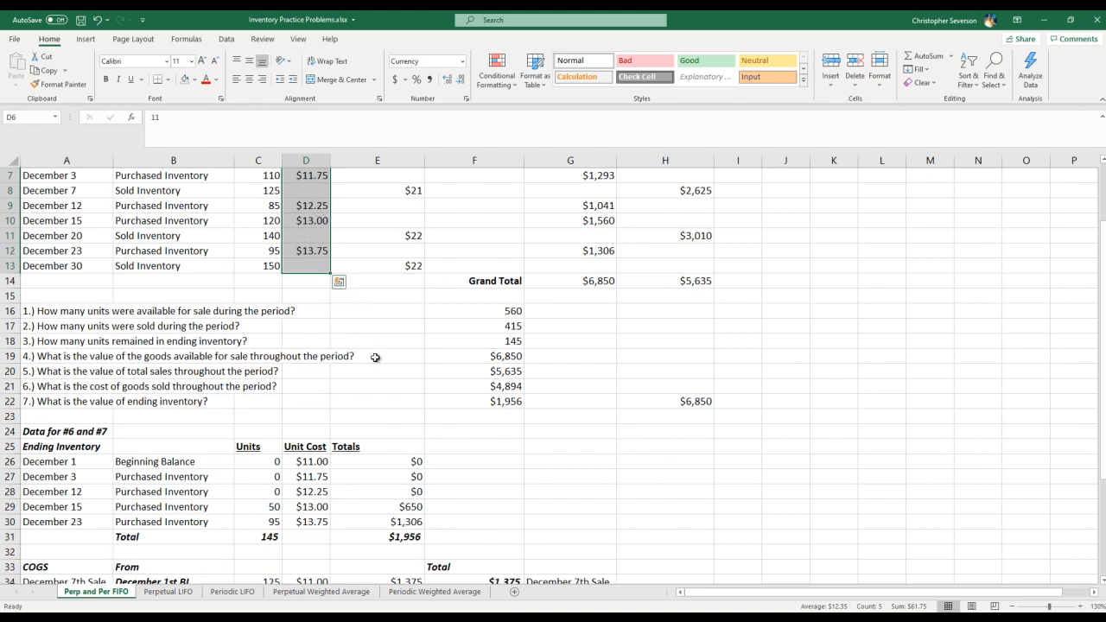
{"action": "scroll", "coordinate": [376, 313], "scroll_direction": "up", "scroll_amount": 1}
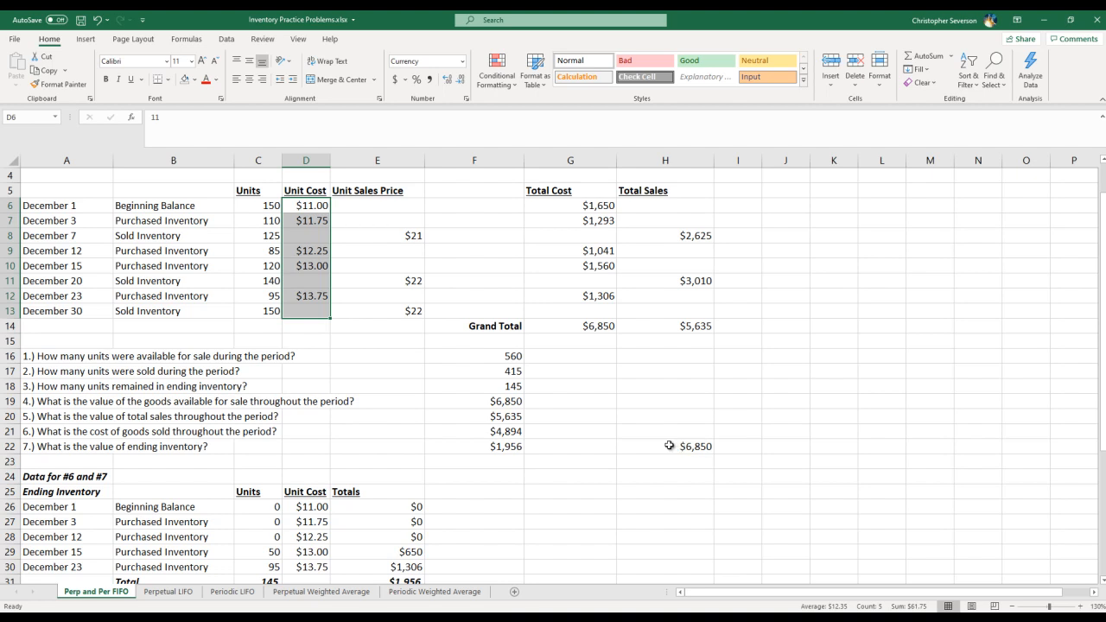
Clear the check formula from H22
{"action": "scroll", "coordinate": [661, 446], "scroll_direction": "down", "scroll_amount": 1}
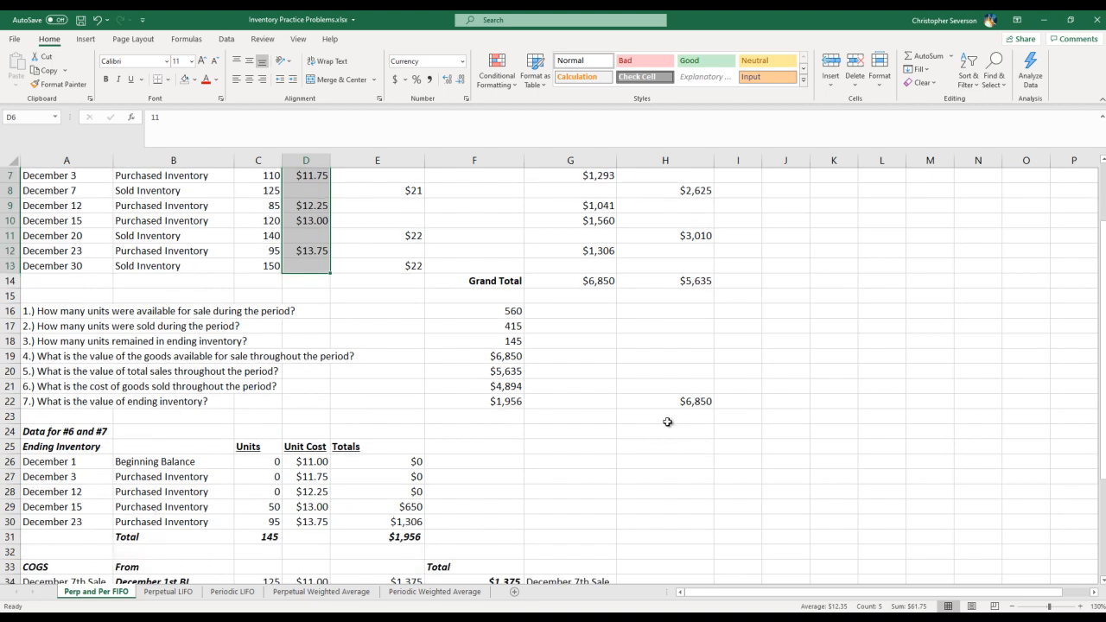
{"action": "left_click", "coordinate": [670, 402]}
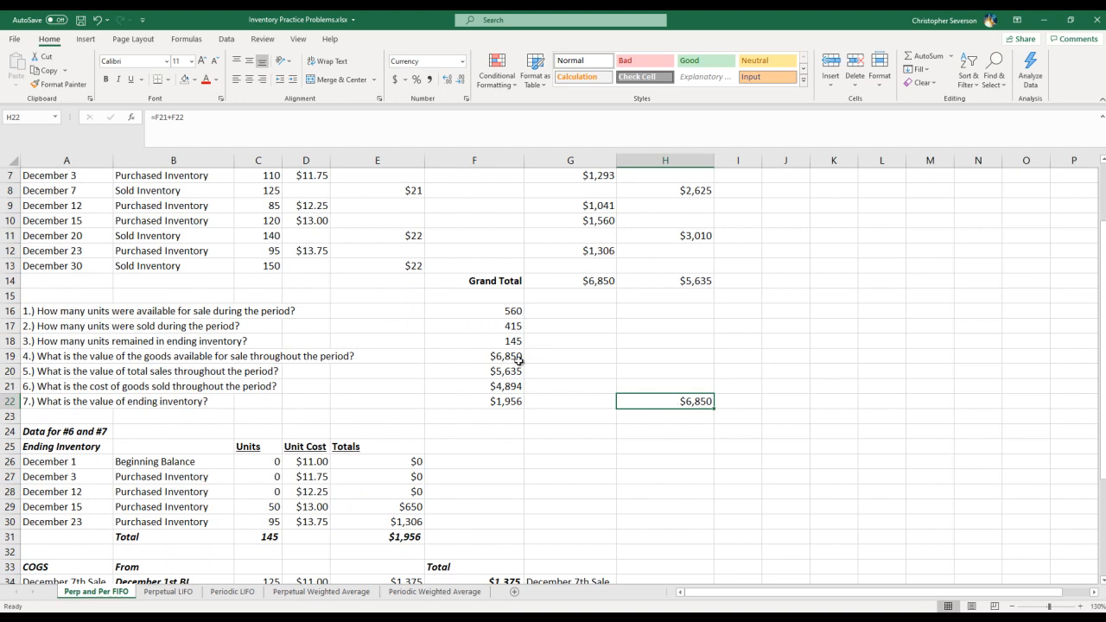
{"action": "left_click", "coordinate": [678, 385]}
Review the question 4 answer, the transaction table, the COGS breakdown and the ending inventory total in E31
{"action": "left_click_drag", "start_coordinate": [62, 355], "coordinate": [505, 359]}
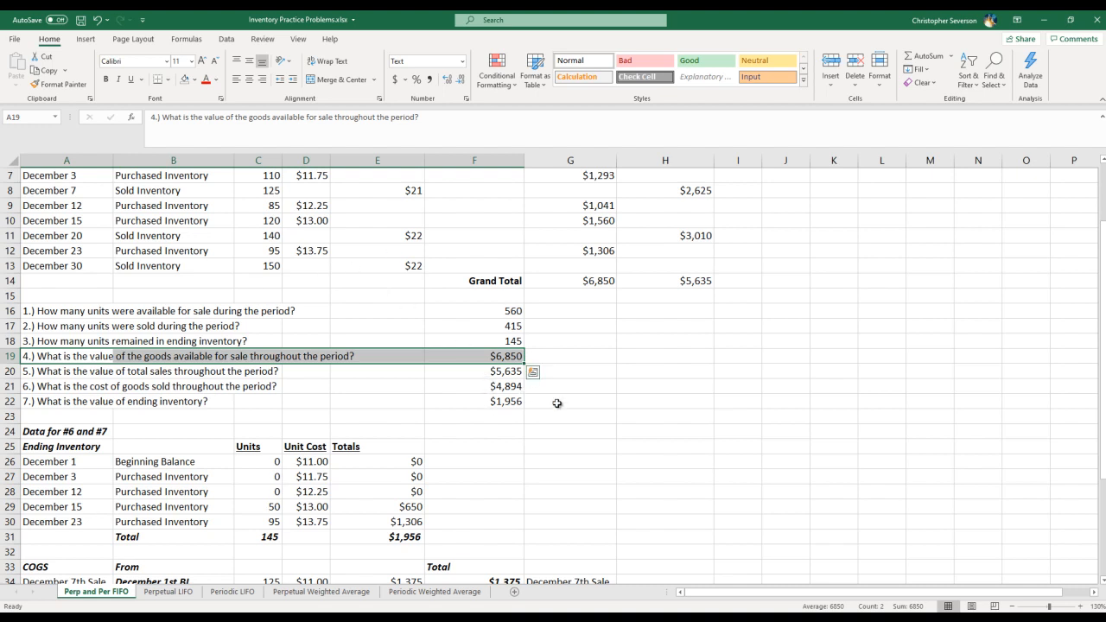
{"action": "scroll", "coordinate": [576, 410], "scroll_direction": "down", "scroll_amount": 4}
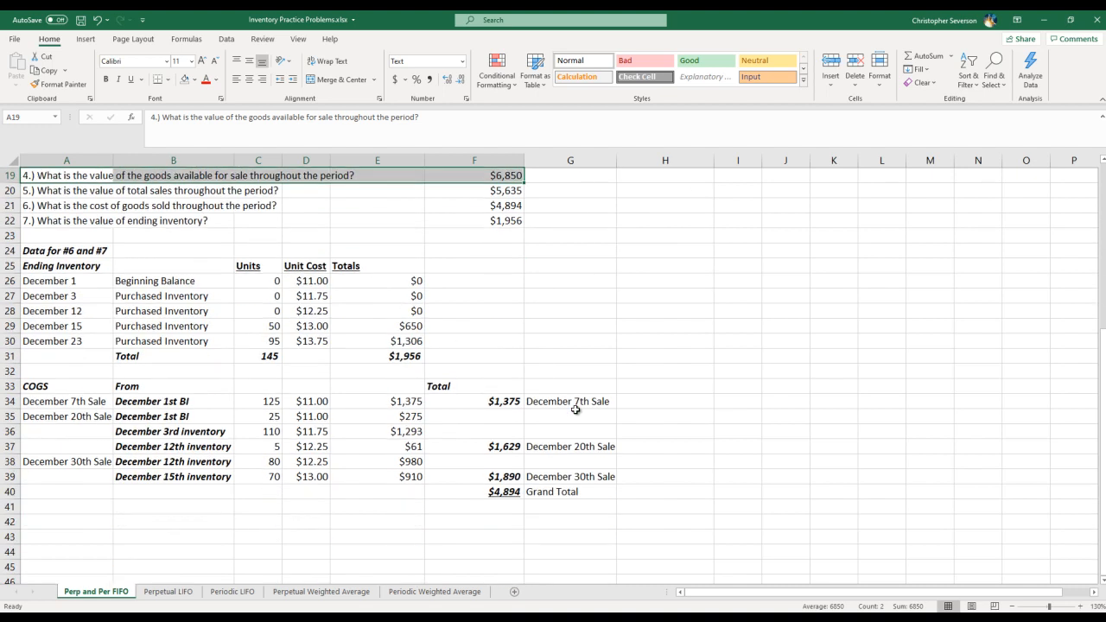
{"action": "scroll", "coordinate": [575, 409], "scroll_direction": "up", "scroll_amount": 6}
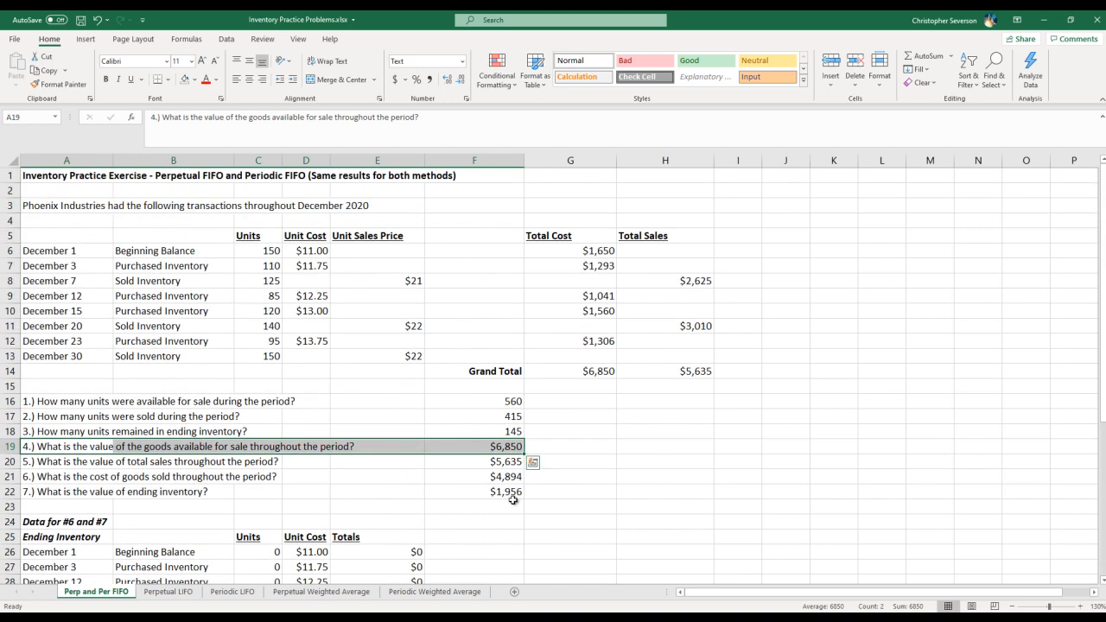
{"action": "scroll", "coordinate": [512, 499], "scroll_direction": "down", "scroll_amount": 5}
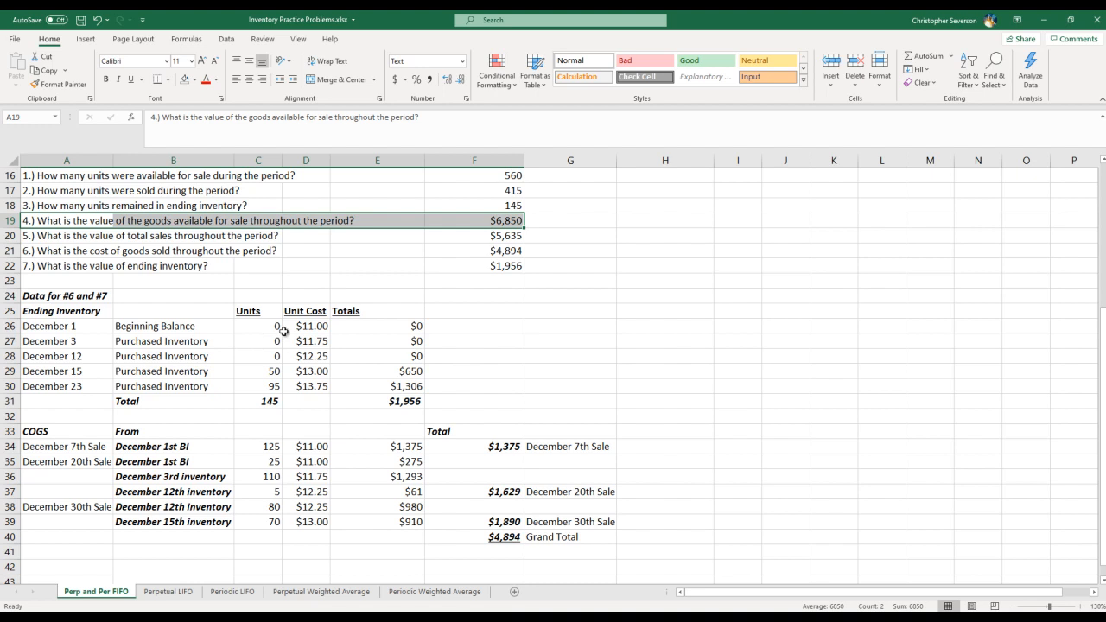
{"action": "left_click", "coordinate": [388, 403]}
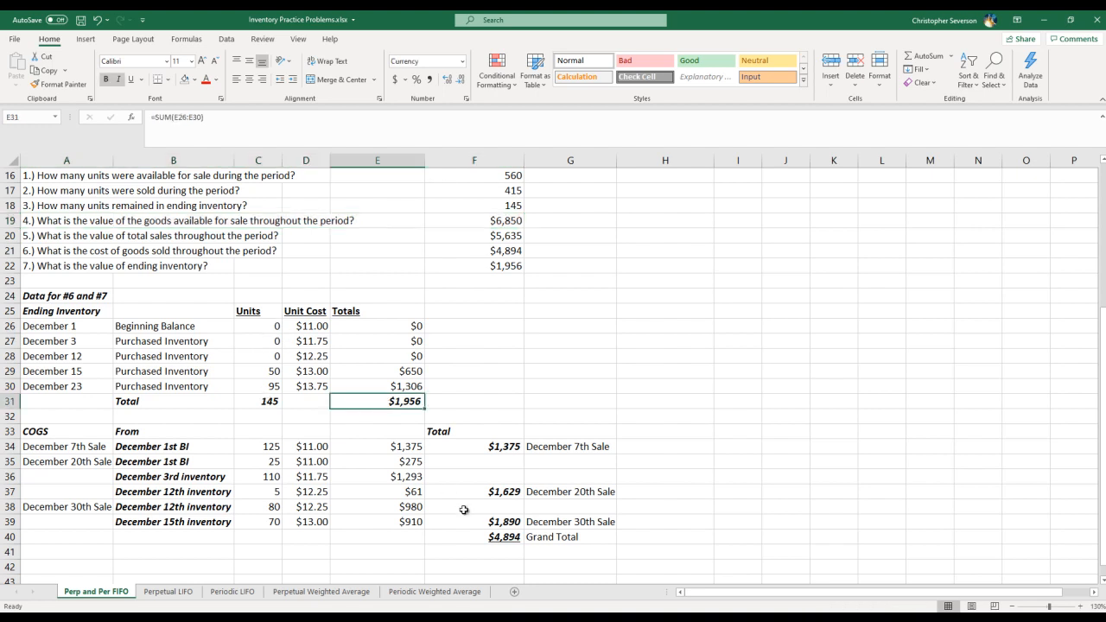
Review the COGS grand total in F40 against the ending inventory breakdown, the question answers and the December transaction table
{"action": "left_click", "coordinate": [490, 536]}
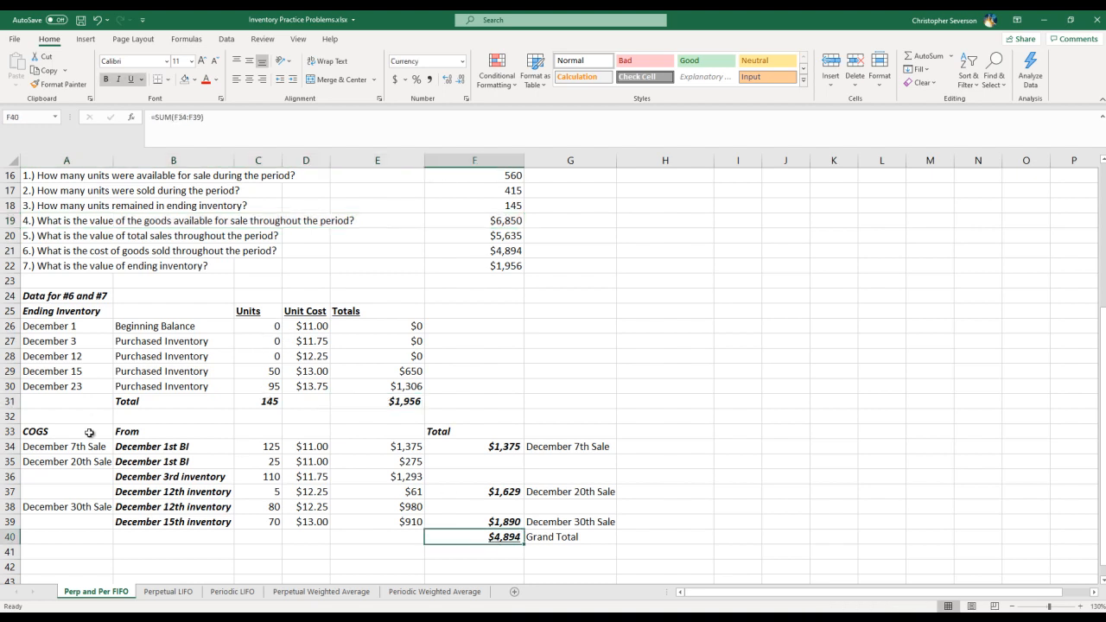
{"action": "scroll", "coordinate": [106, 286], "scroll_direction": "up", "scroll_amount": 1}
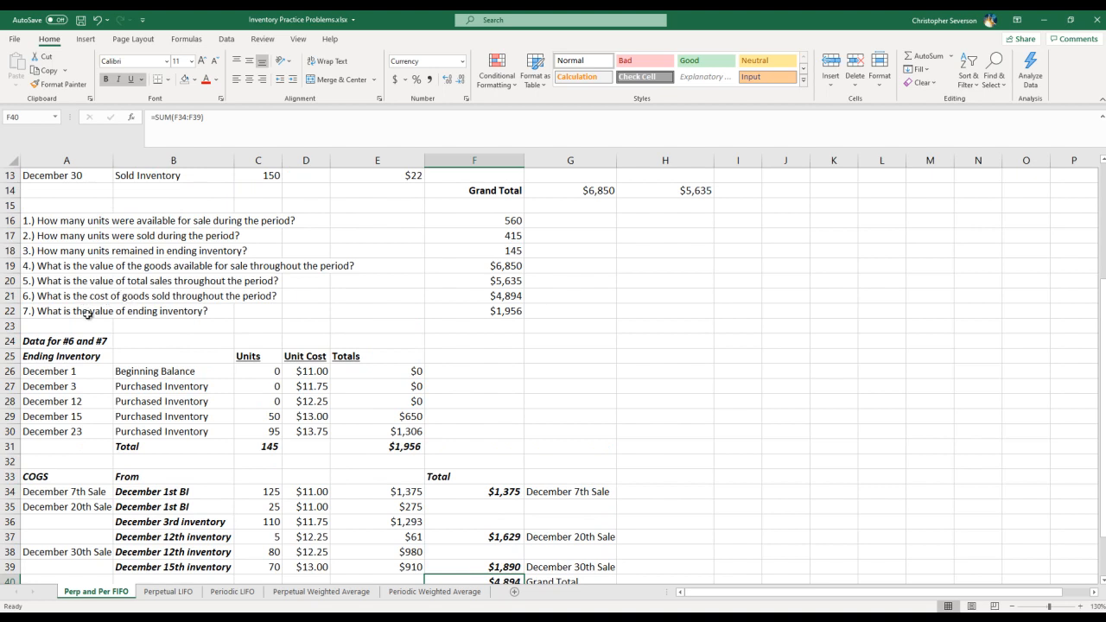
{"action": "scroll", "coordinate": [147, 311], "scroll_direction": "down", "scroll_amount": 3}
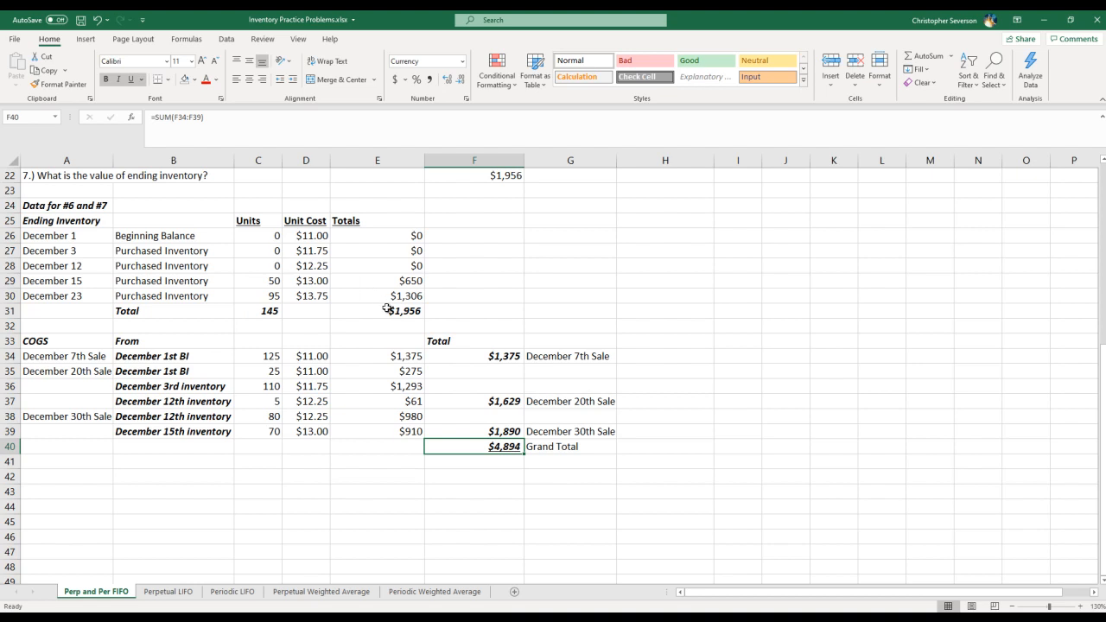
{"action": "scroll", "coordinate": [386, 309], "scroll_direction": "up", "scroll_amount": 1}
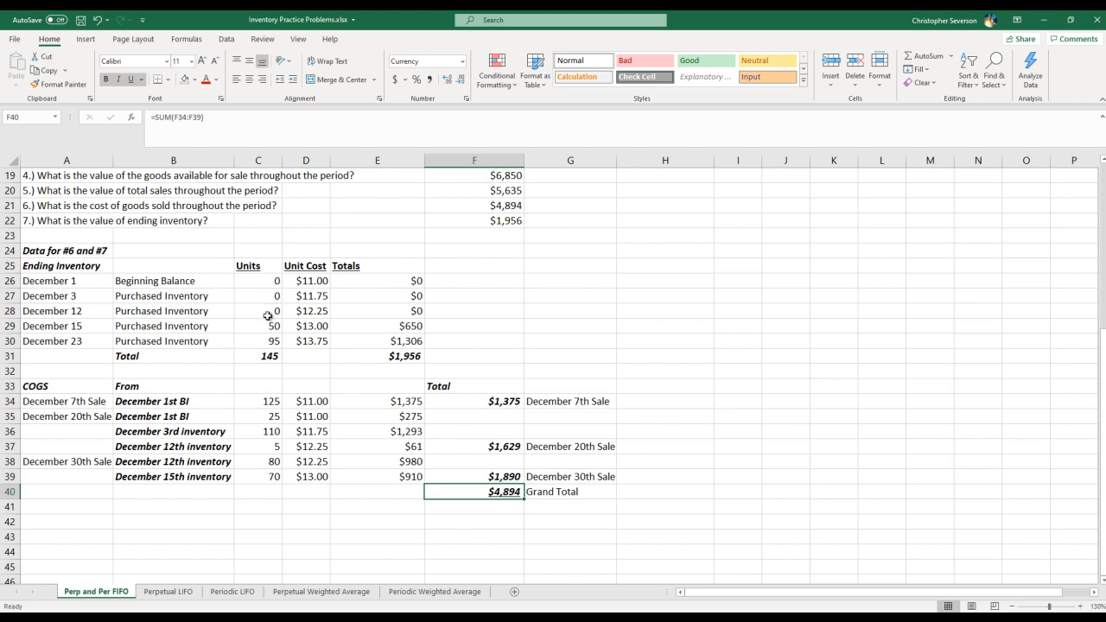
{"action": "scroll", "coordinate": [438, 363], "scroll_direction": "up", "scroll_amount": 4}
{"action": "scroll", "coordinate": [491, 341], "scroll_direction": "up", "scroll_amount": 2}
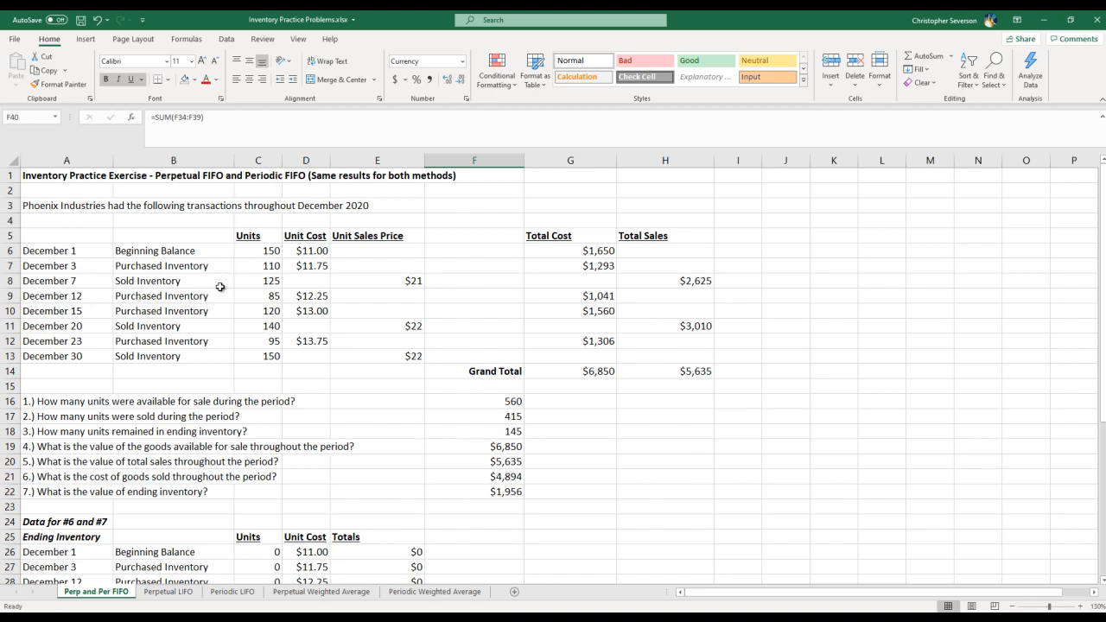
{"action": "scroll", "coordinate": [266, 287], "scroll_direction": "down", "scroll_amount": 4}
{"action": "scroll", "coordinate": [132, 524], "scroll_direction": "down", "scroll_amount": 4}
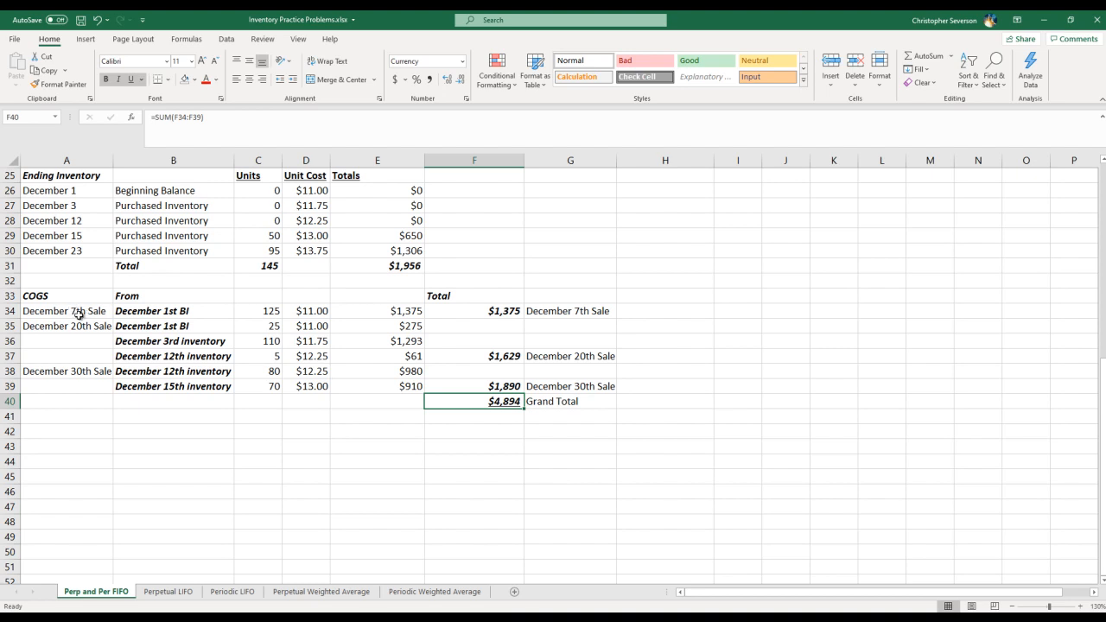
{"action": "scroll", "coordinate": [185, 321], "scroll_direction": "up", "scroll_amount": 5}
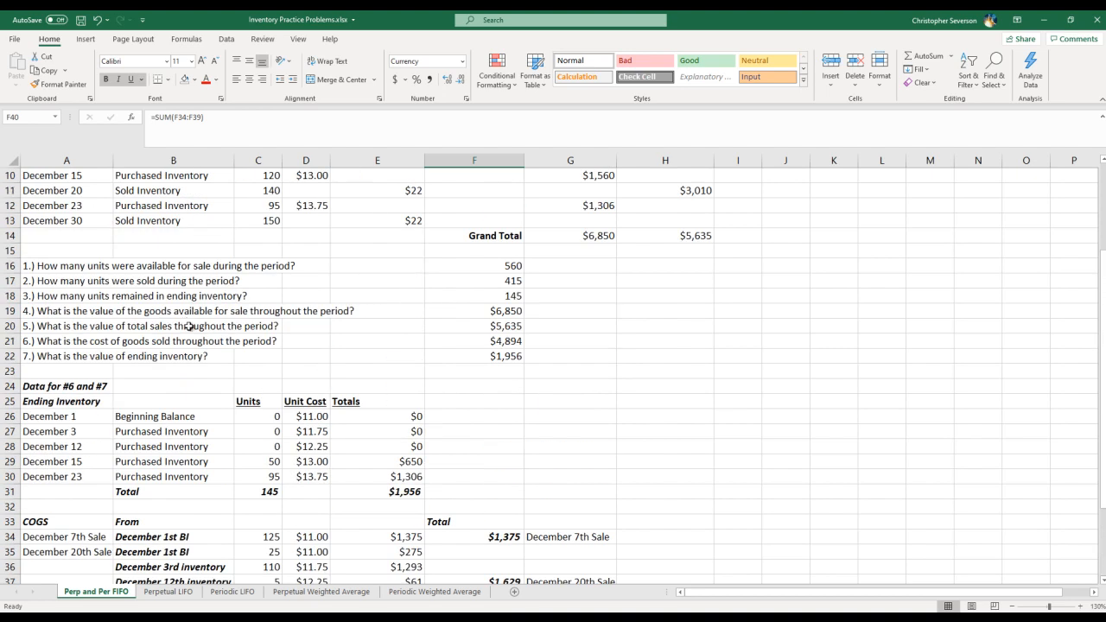
Compare the oldest ending inventory layers in A26:E27 with the newer December purchase layers through row 30
{"action": "scroll", "coordinate": [184, 320], "scroll_direction": "down", "scroll_amount": 1}
{"action": "left_click_drag", "start_coordinate": [48, 372], "coordinate": [342, 386]}
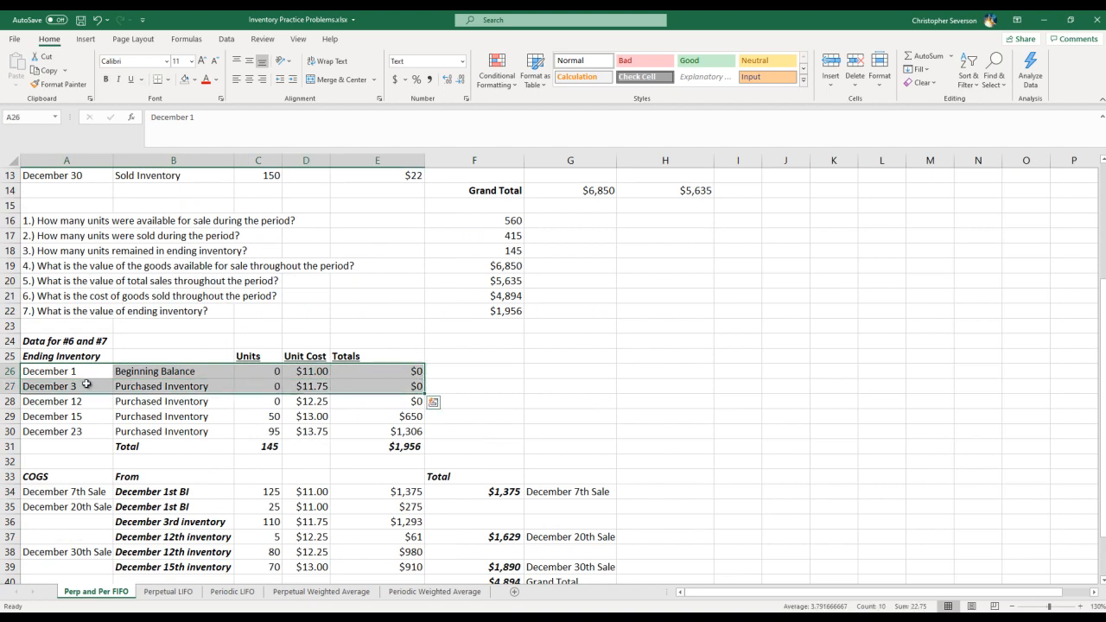
{"action": "left_click_drag", "start_coordinate": [84, 402], "coordinate": [351, 429]}
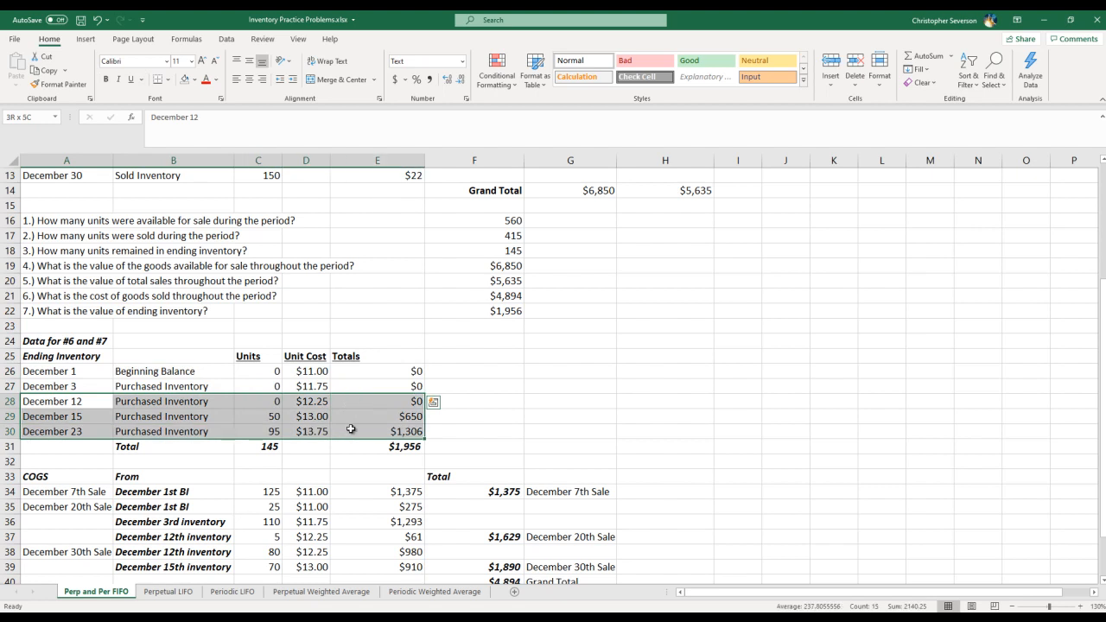
{"action": "left_click_drag", "start_coordinate": [73, 370], "coordinate": [391, 388]}
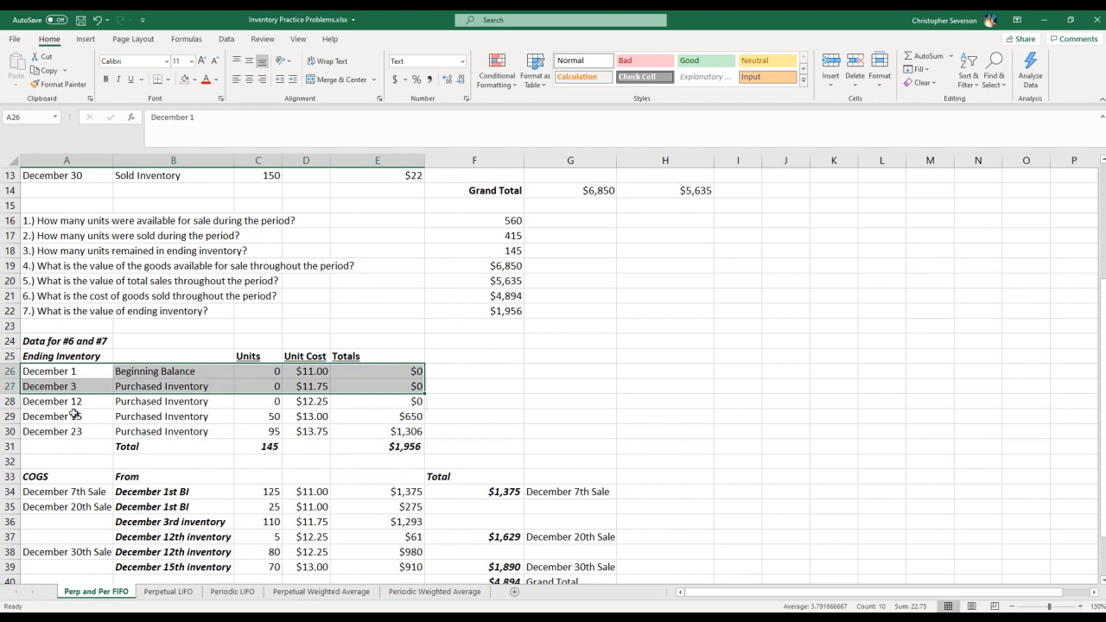
{"action": "left_click_drag", "start_coordinate": [77, 370], "coordinate": [400, 413]}
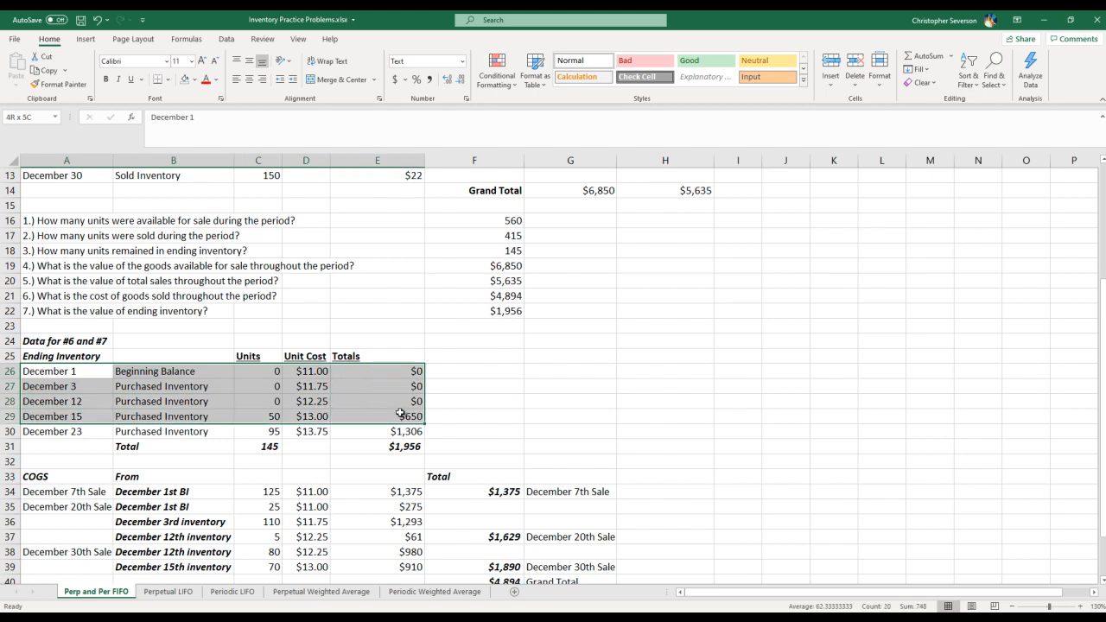
{"action": "scroll", "coordinate": [400, 413], "scroll_direction": "down", "scroll_amount": 2}
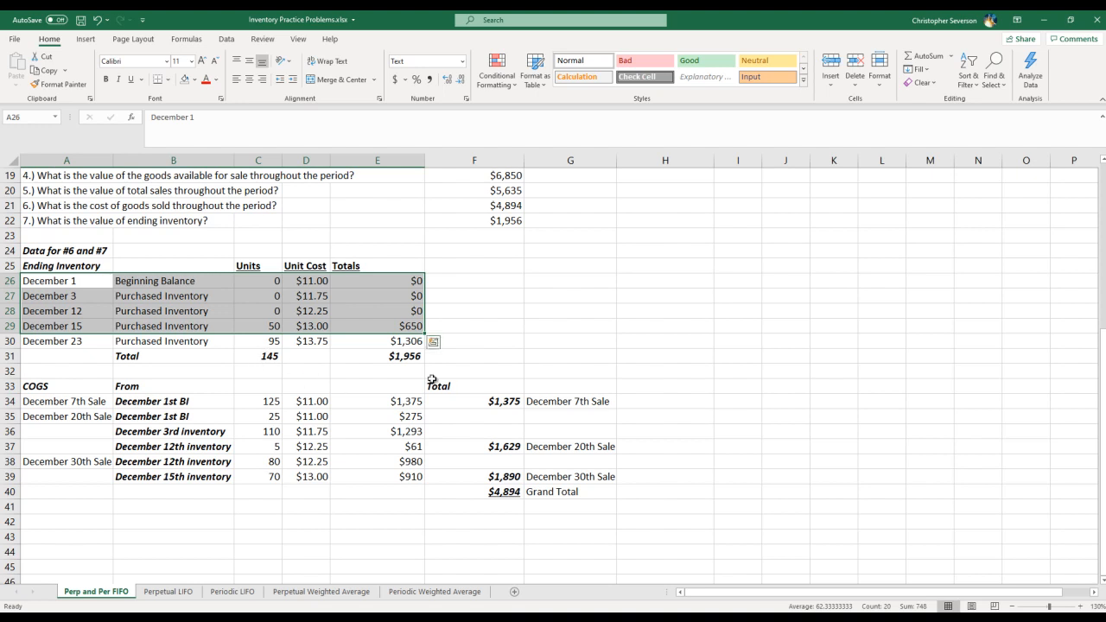
{"action": "scroll", "coordinate": [494, 390], "scroll_direction": "up", "scroll_amount": 6}
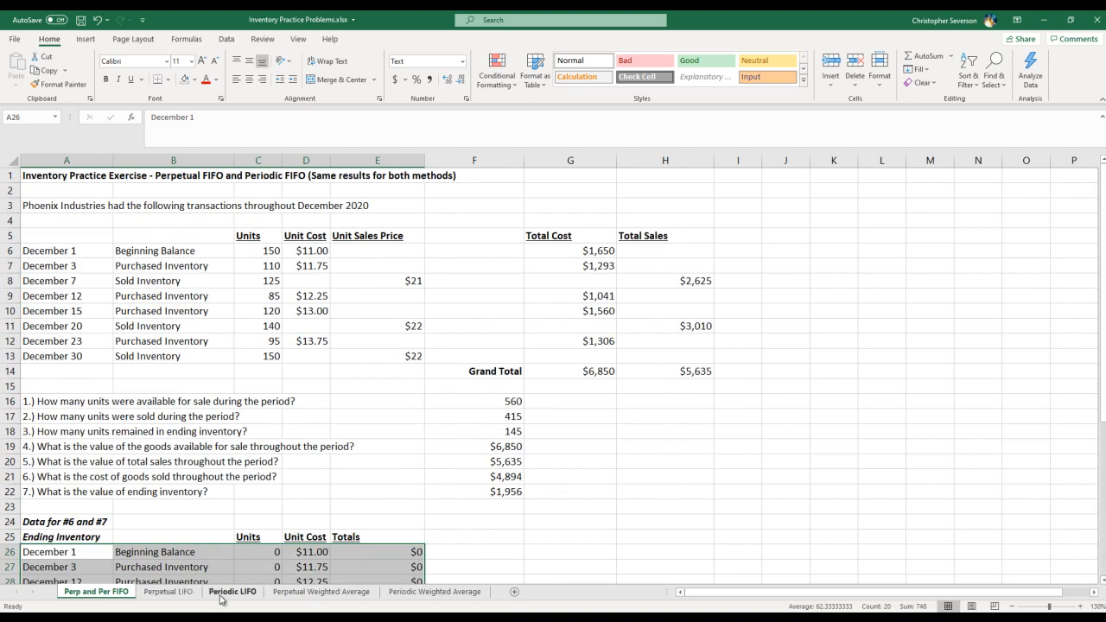
Examine the units and unit costs of the December 1 and 3 layers against the whole ending inventory range A26:D30
{"action": "scroll", "coordinate": [337, 396], "scroll_direction": "down", "scroll_amount": 5}
{"action": "left_click", "coordinate": [212, 392]}
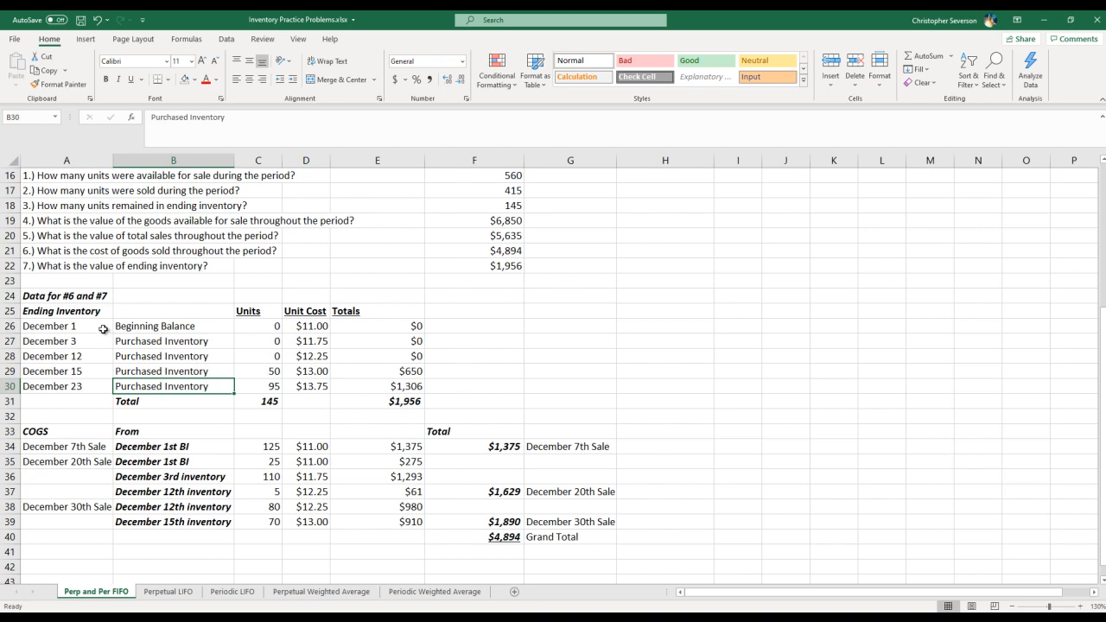
{"action": "left_click_drag", "start_coordinate": [102, 329], "coordinate": [303, 343]}
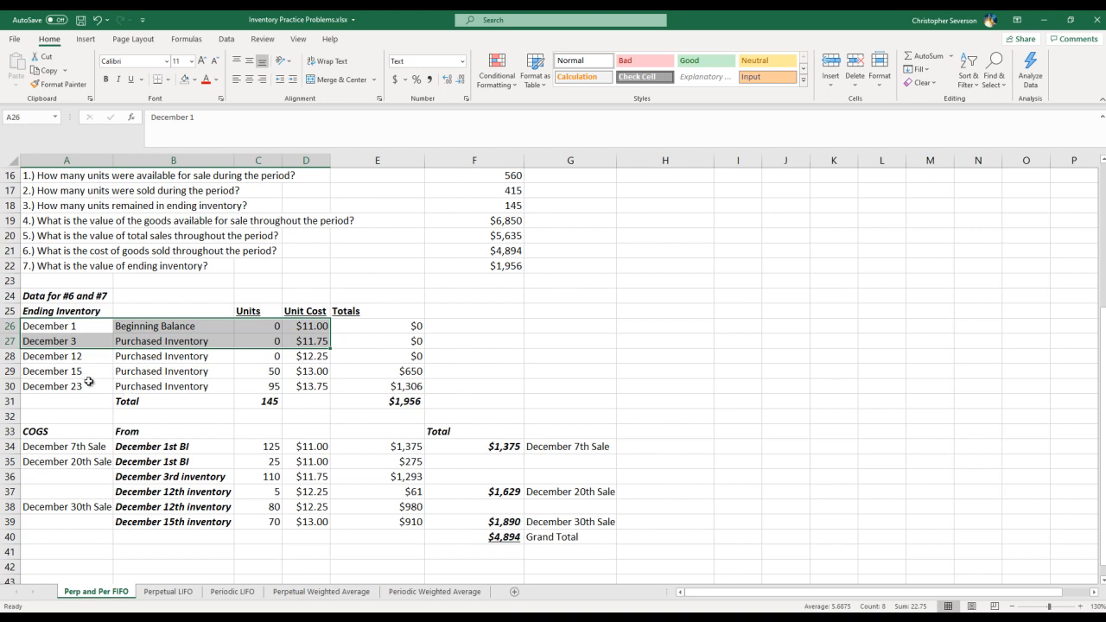
{"action": "left_click_drag", "start_coordinate": [311, 387], "coordinate": [25, 326]}
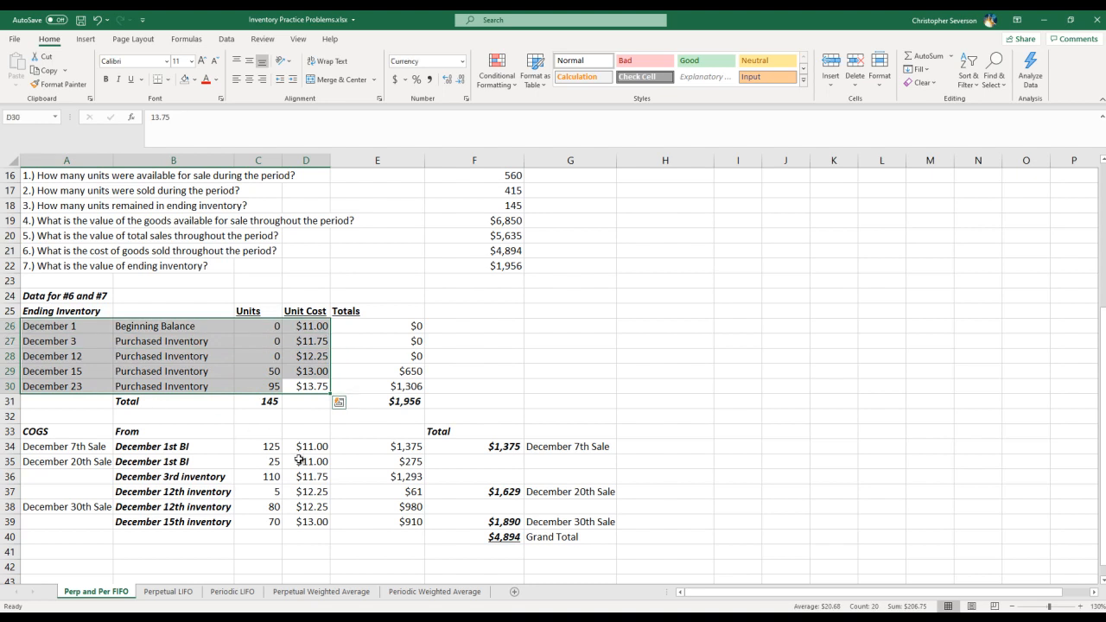
{"action": "left_click", "coordinate": [319, 341]}
{"action": "left_click_drag", "start_coordinate": [319, 341], "coordinate": [75, 326]}
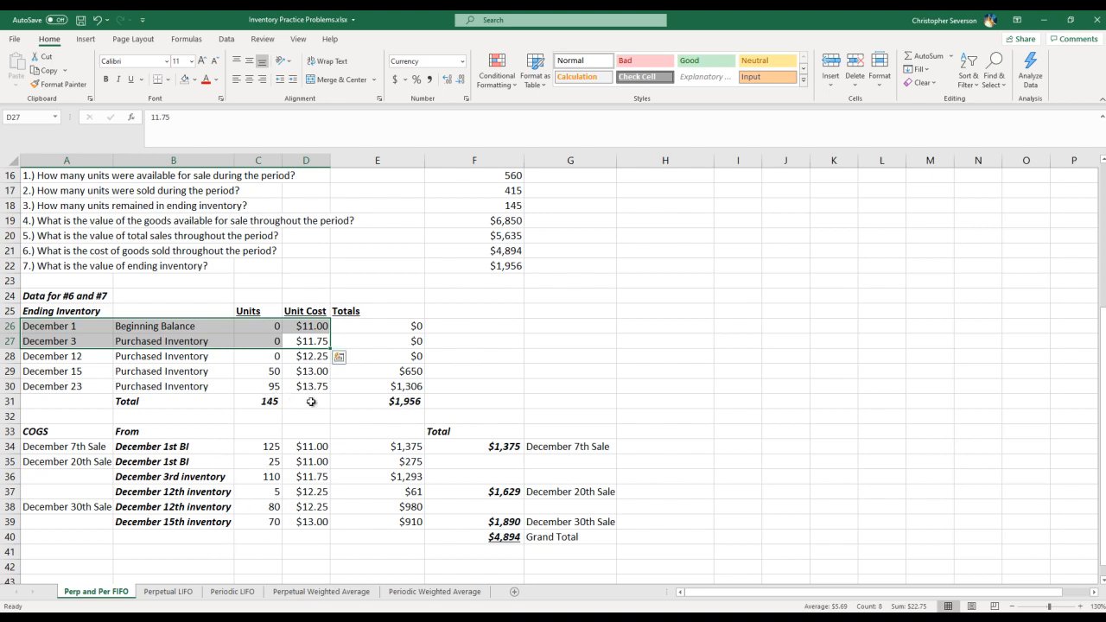
{"action": "left_click_drag", "start_coordinate": [311, 386], "coordinate": [43, 329]}
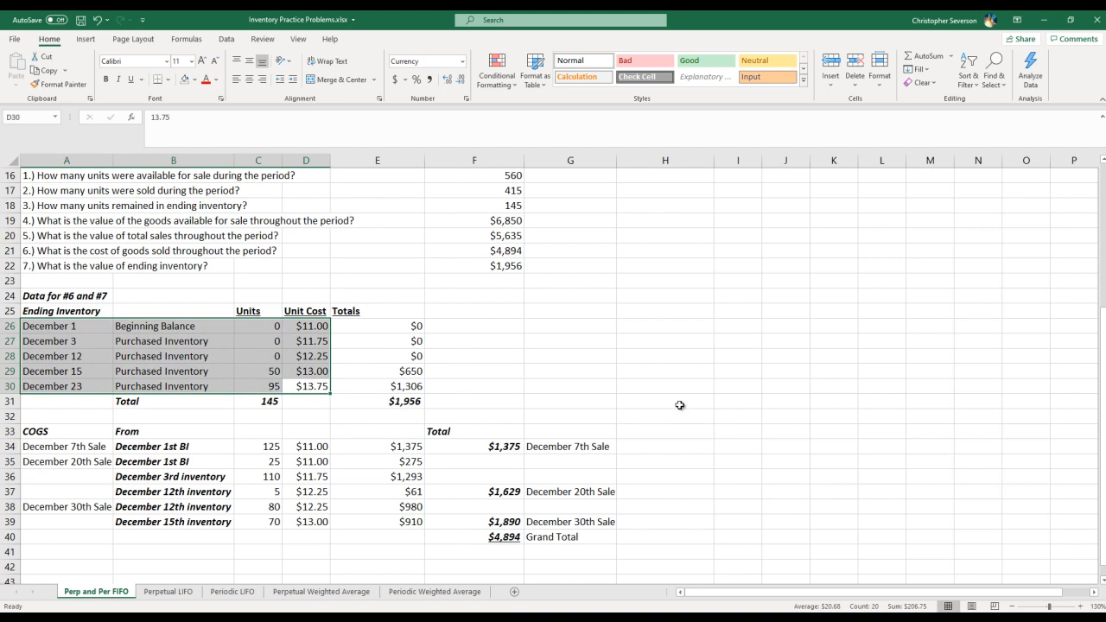
Deselect the ending inventory range and look over the completed FIFO sheet from the transaction table to the COGS breakdown
{"action": "left_click", "coordinate": [771, 399]}
{"action": "scroll", "coordinate": [749, 441], "scroll_direction": "up", "scroll_amount": 5}
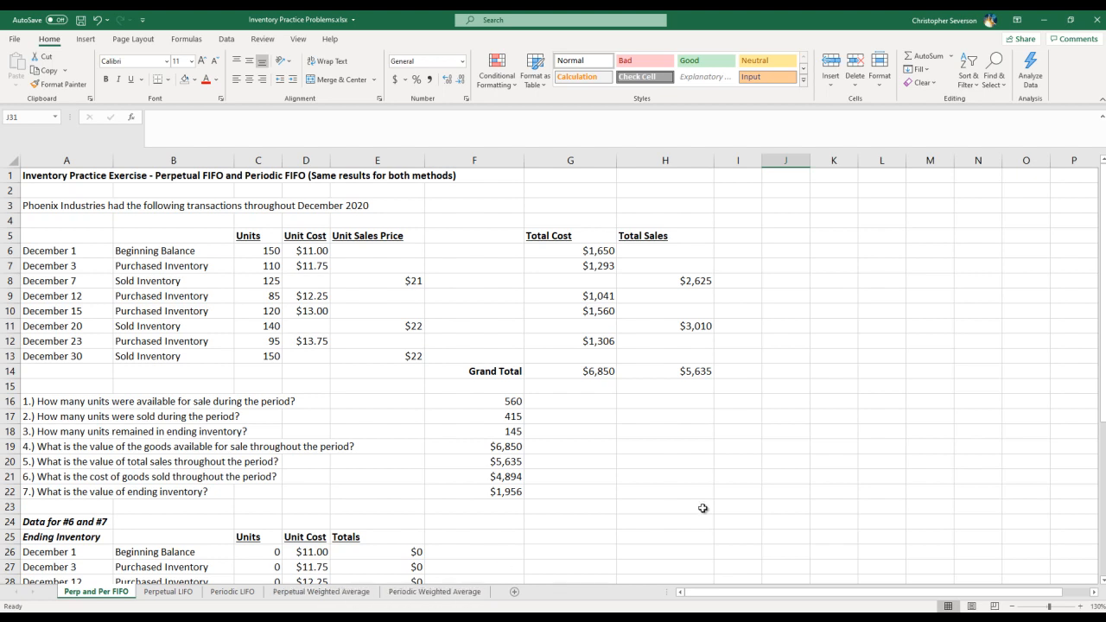
{"action": "scroll", "coordinate": [702, 508], "scroll_direction": "down", "scroll_amount": 6}
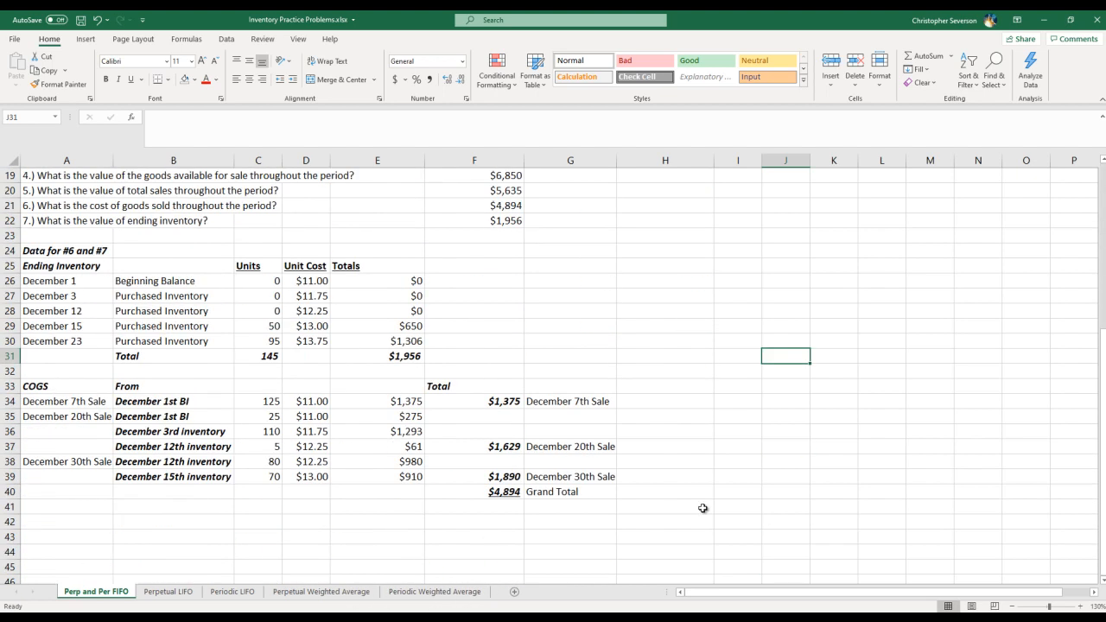
{"action": "scroll", "coordinate": [703, 508], "scroll_direction": "up", "scroll_amount": 6}
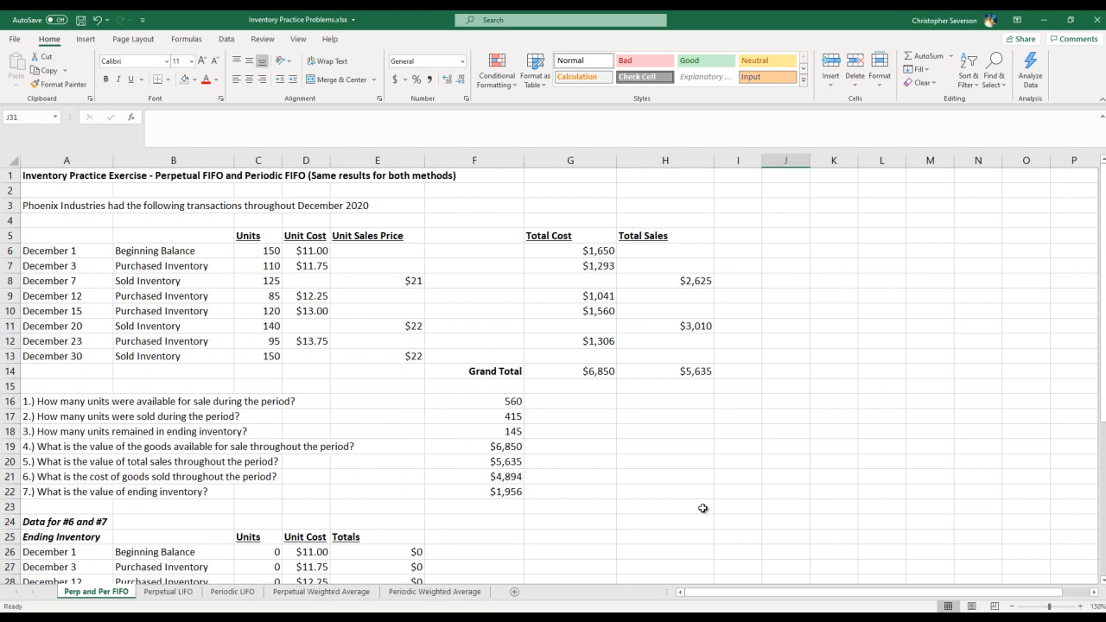